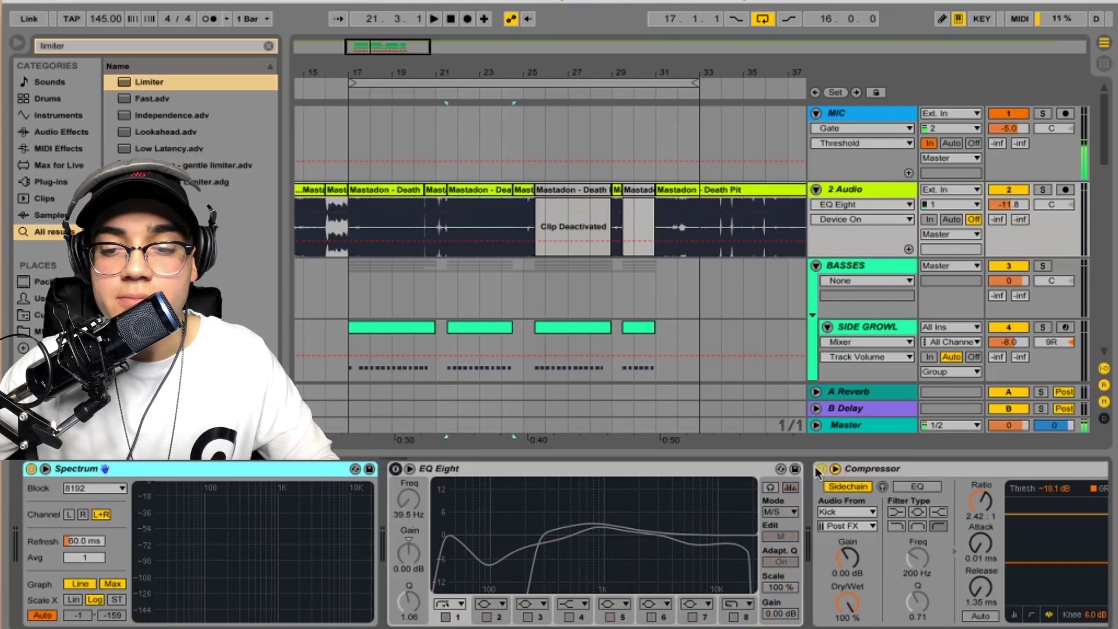
- Bypass the Compressor on the 2 Audio track, then solo the track and play back the reference audio
{"action": "left_click", "coordinate": [820, 470]}
{"action": "left_click", "coordinate": [330, 207]}
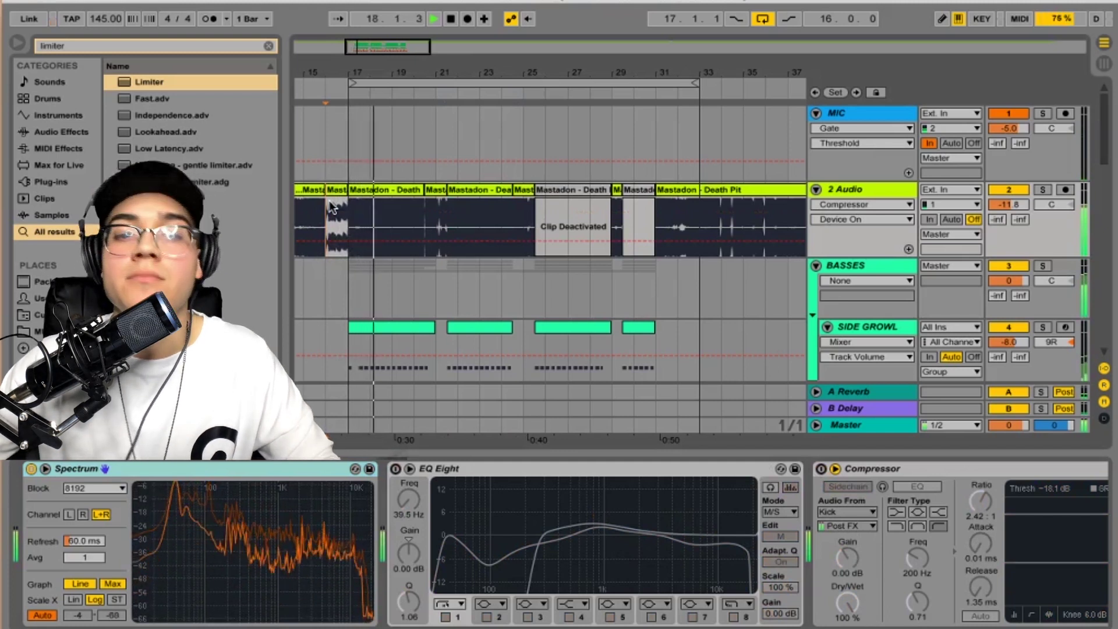
{"action": "key", "text": "space"}
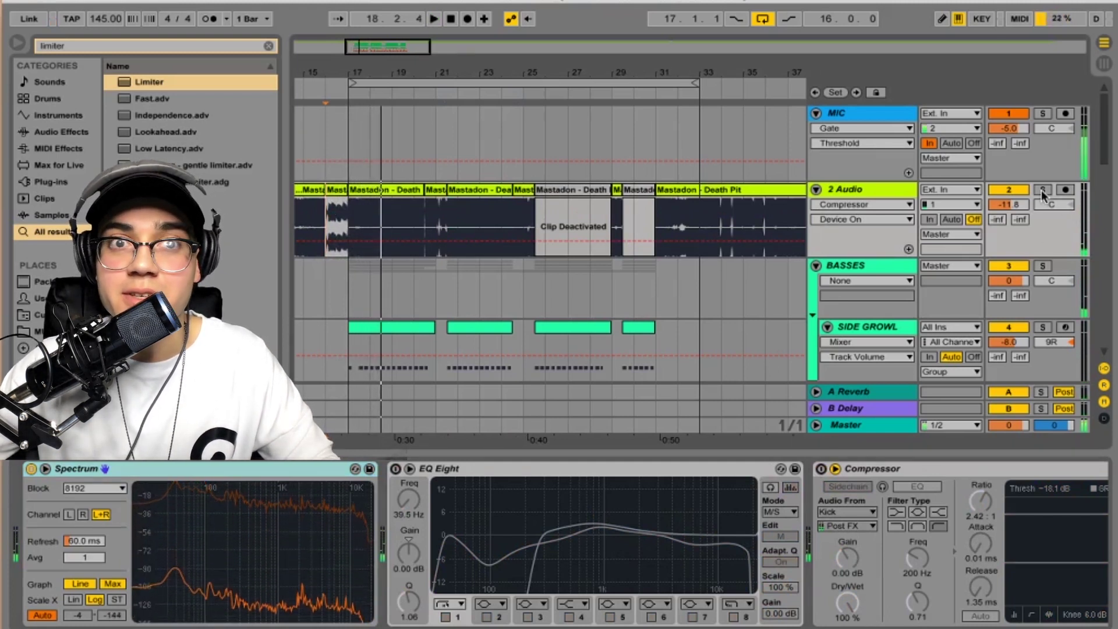
{"action": "left_click", "coordinate": [1042, 190]}
{"action": "key", "text": "space"}
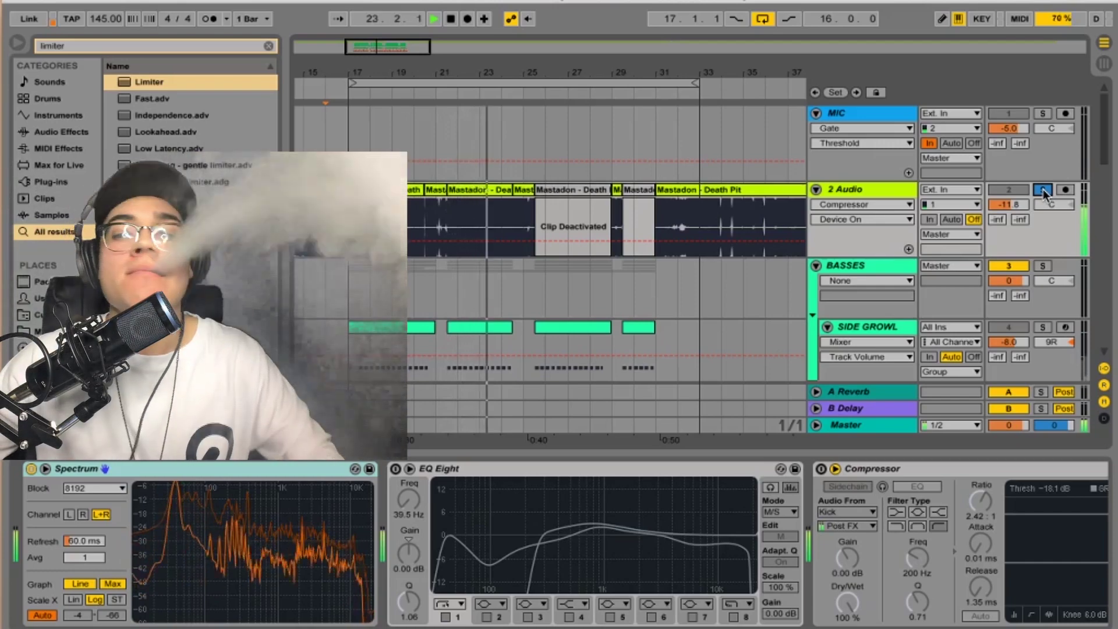
{"action": "key", "text": "space"}
- Deactivate the Mastadon reference clips starting at bar 17 and just after bar 21 on the 2 Audio track
{"action": "left_click", "coordinate": [407, 198]}
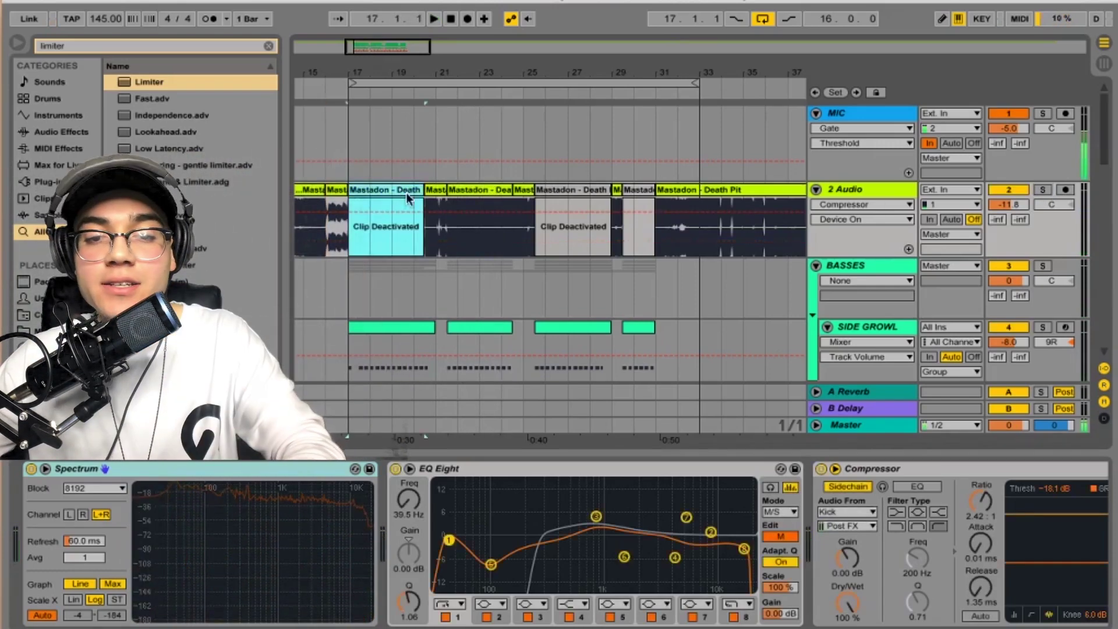
{"action": "left_click", "coordinate": [460, 198]}
{"action": "key", "text": "0"}
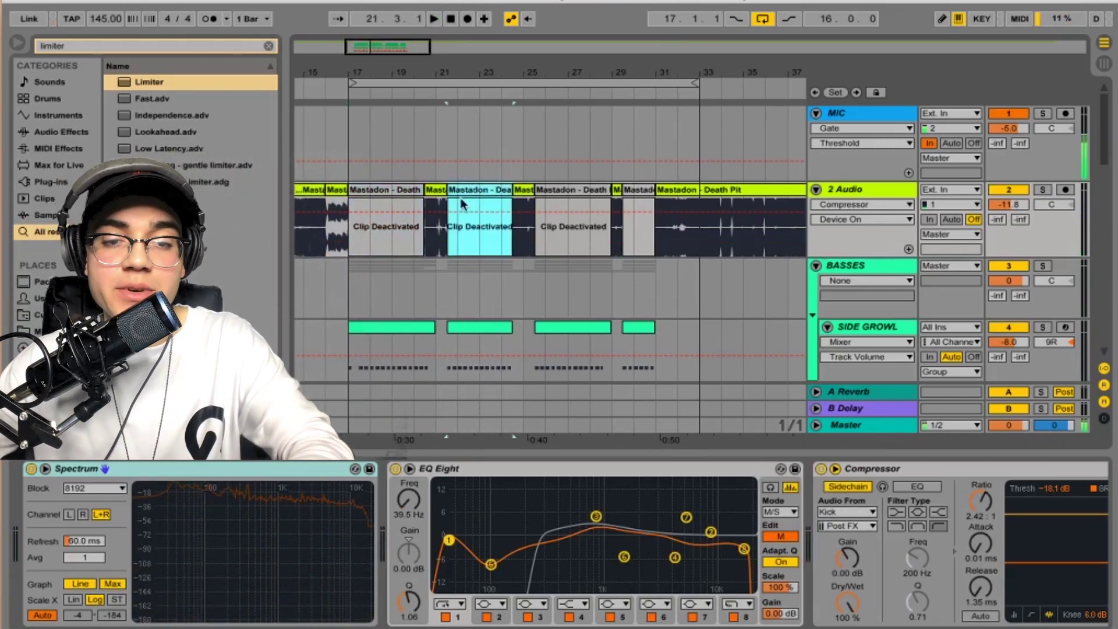
- Play the arrangement from bar 17 and look through the bass, low-end and drum tracks
{"action": "left_click", "coordinate": [347, 229]}
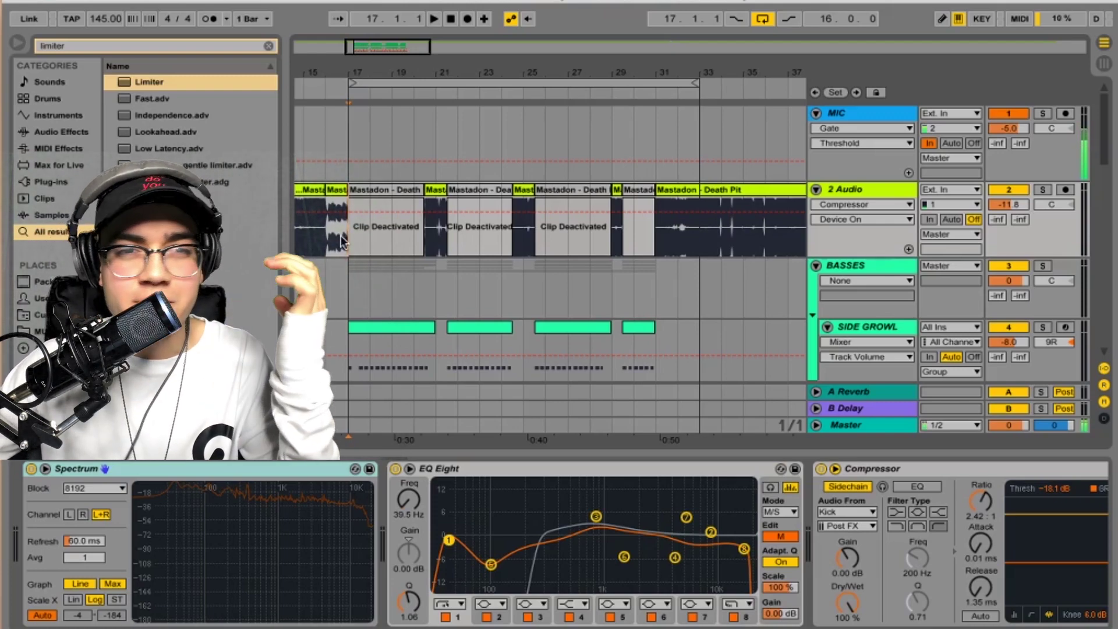
{"action": "scroll", "coordinate": [446, 238], "scroll_direction": "down", "scroll_amount": 6}
{"action": "key", "text": "space"}
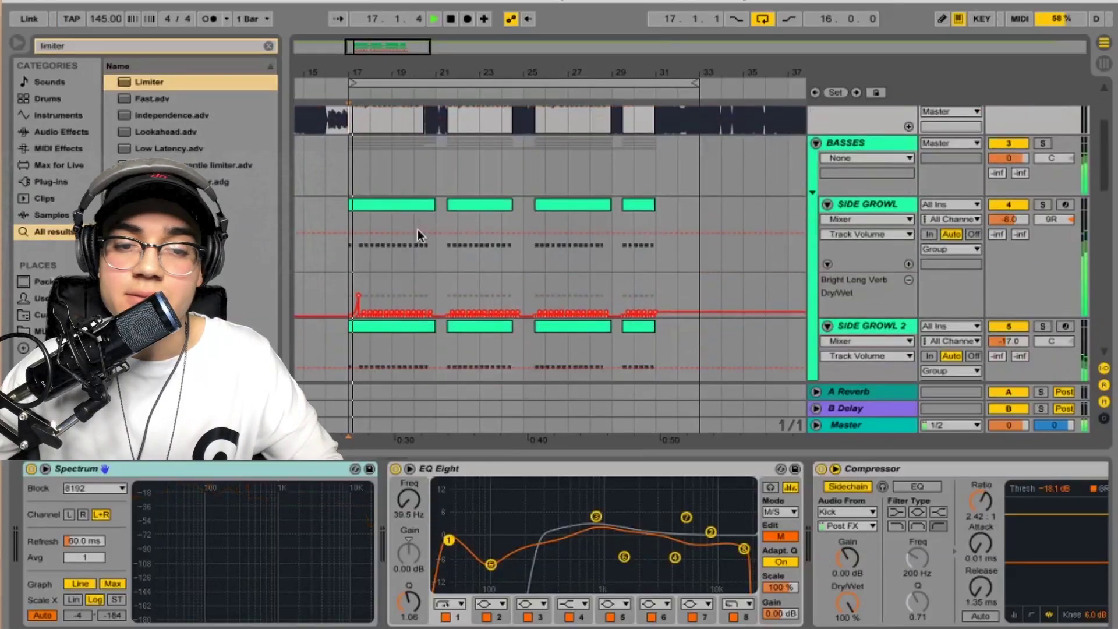
{"action": "scroll", "coordinate": [418, 230], "scroll_direction": "down", "scroll_amount": 5}
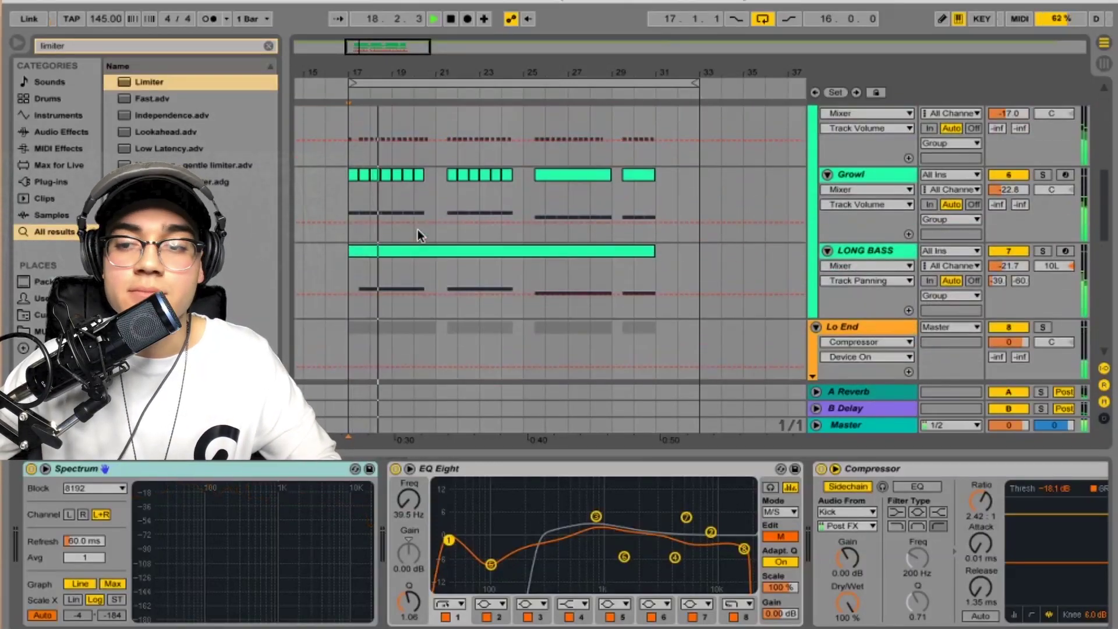
{"action": "scroll", "coordinate": [550, 221], "scroll_direction": "up", "scroll_amount": 3}
{"action": "scroll", "coordinate": [590, 246], "scroll_direction": "up", "scroll_amount": 3}
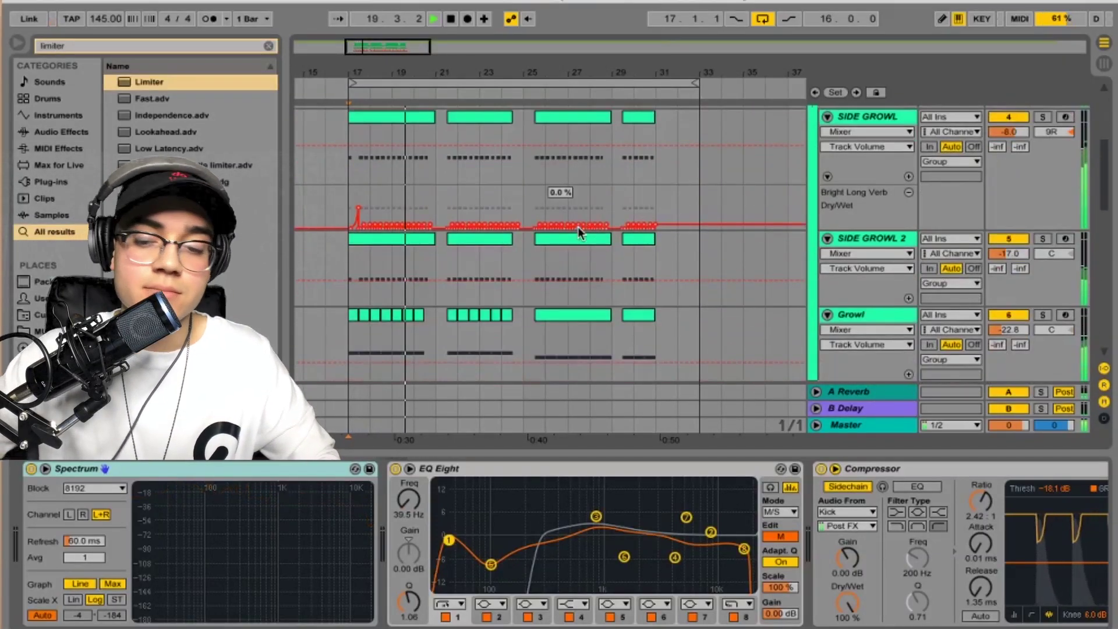
{"action": "key", "text": "plus"}
{"action": "key", "text": "plus"}
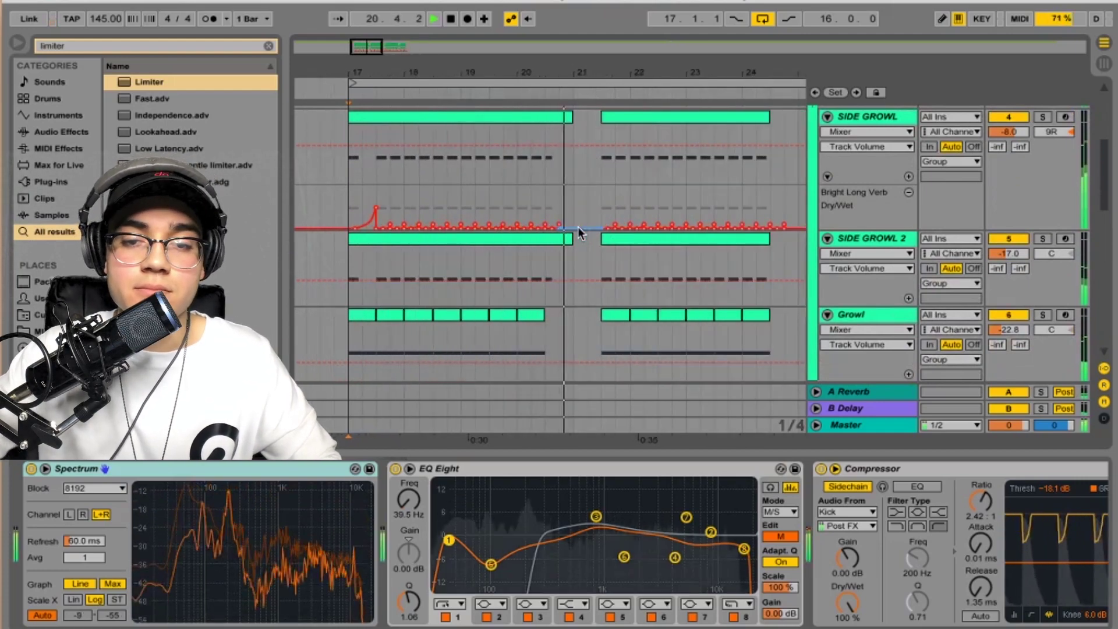
{"action": "scroll", "coordinate": [577, 229], "scroll_direction": "down", "scroll_amount": 5}
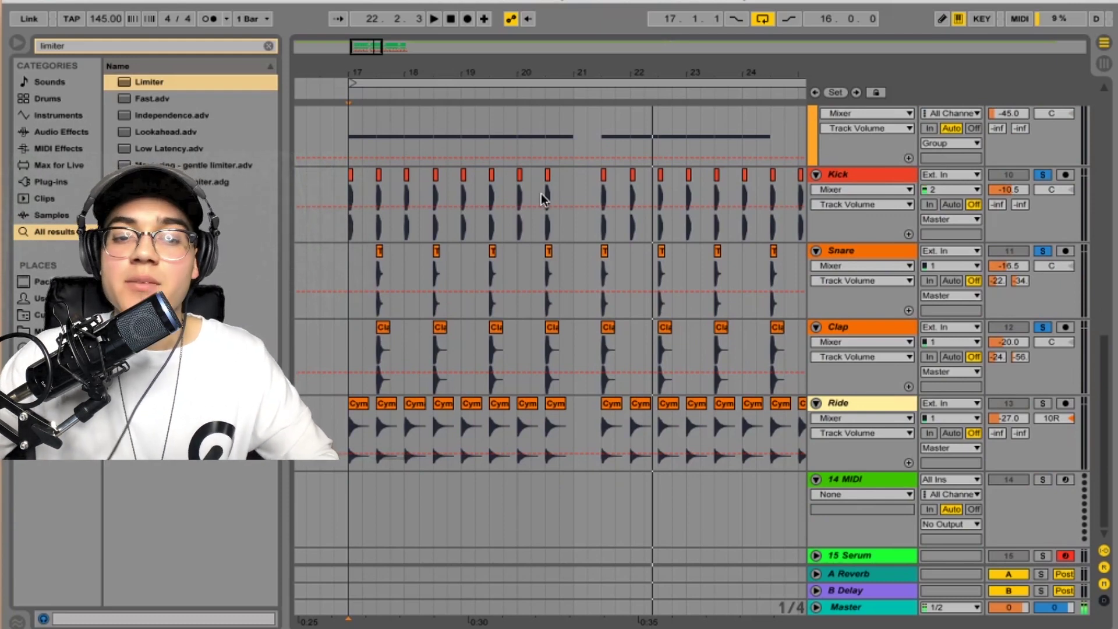
- Play the soloed Kick, Snare and Clap tracks from bar 17 to hear the drum pattern
{"action": "left_click", "coordinate": [373, 222]}
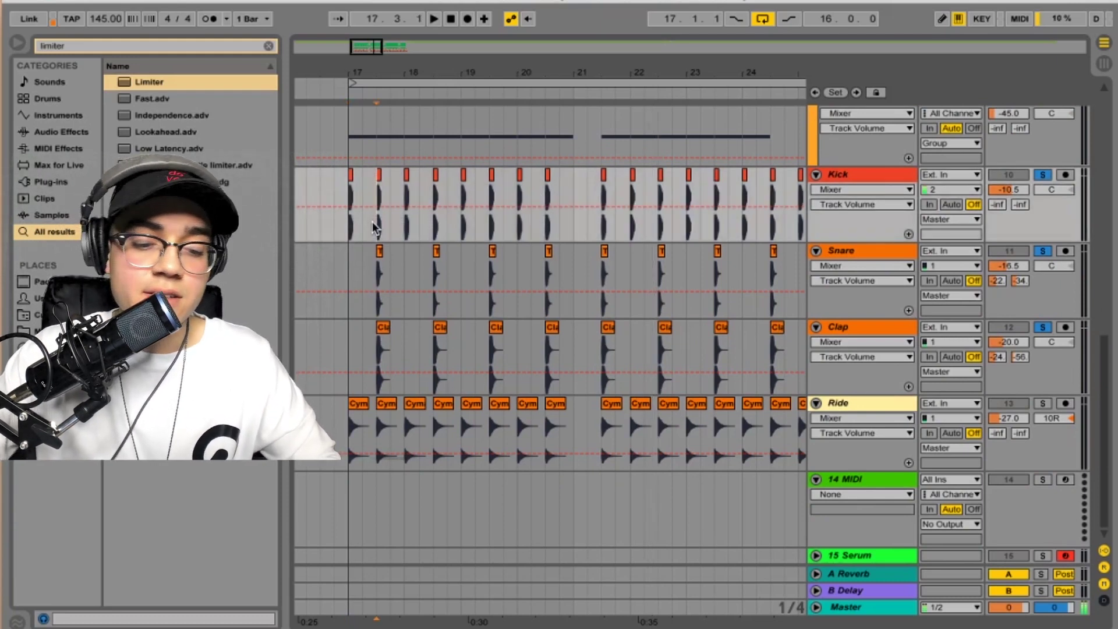
{"action": "scroll", "coordinate": [372, 222], "scroll_direction": "up", "scroll_amount": 5}
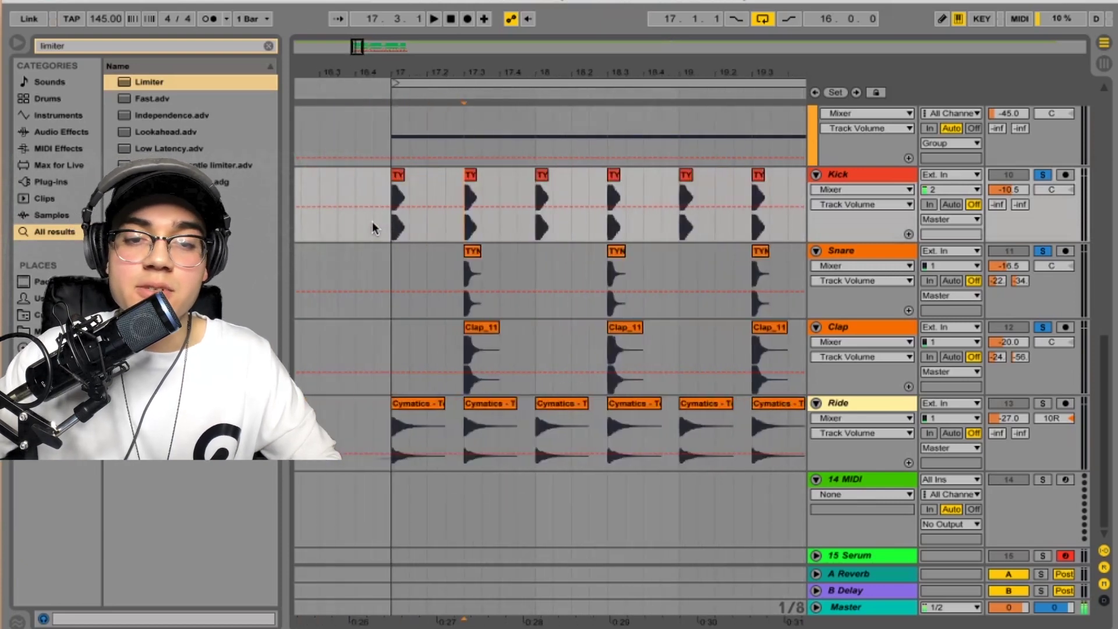
{"action": "left_click", "coordinate": [388, 215]}
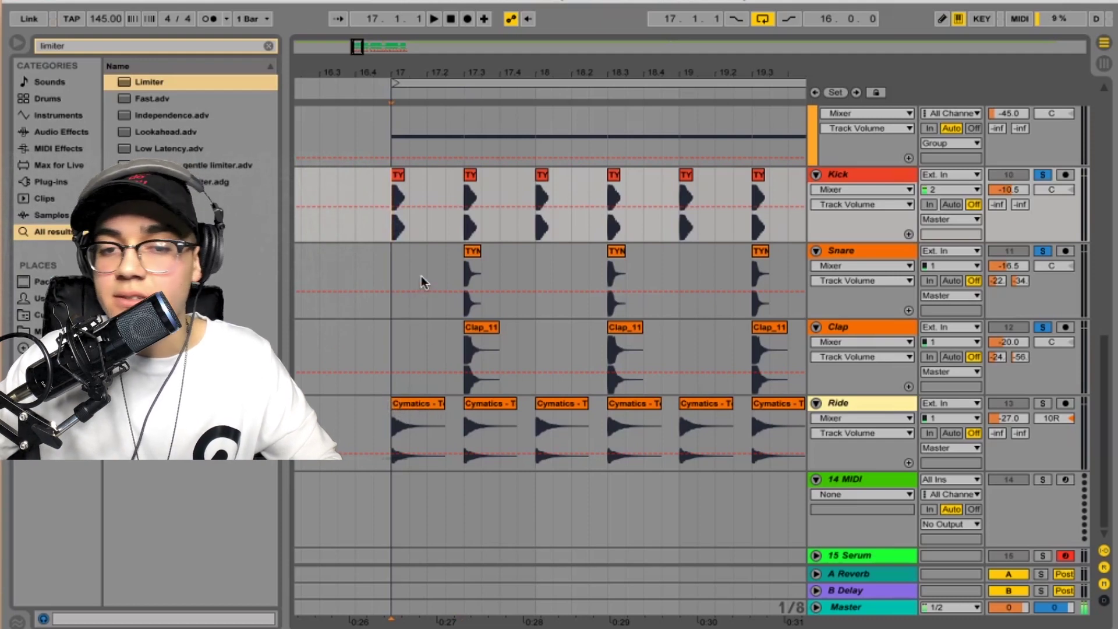
{"action": "key", "text": "space"}
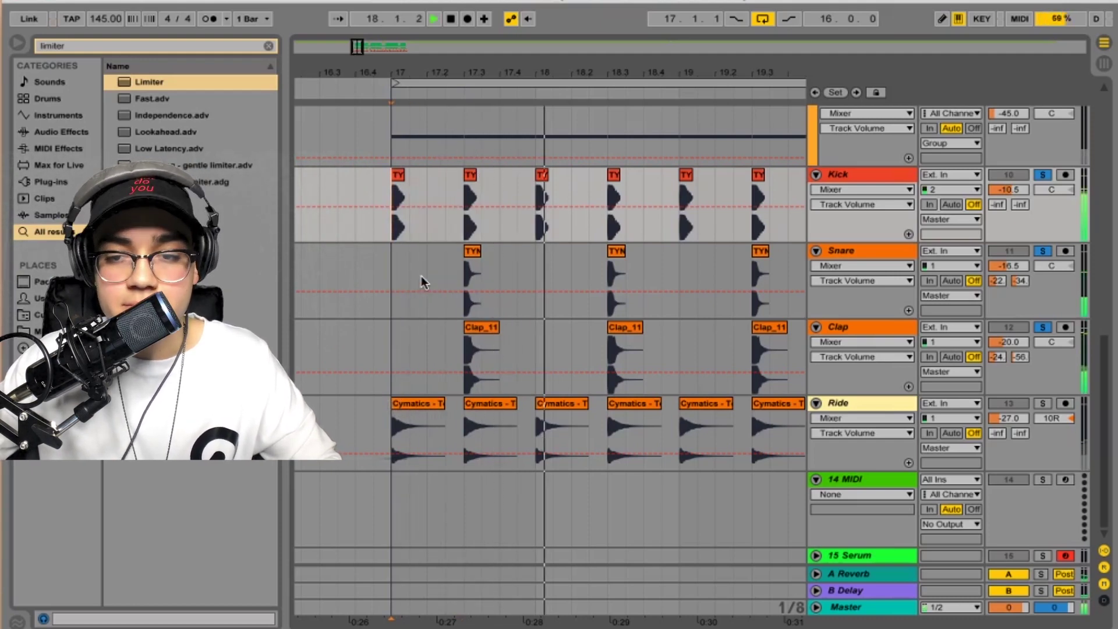
{"action": "scroll", "coordinate": [781, 204], "scroll_direction": "right", "scroll_amount": 1}
{"action": "scroll", "coordinate": [781, 203], "scroll_direction": "right", "scroll_amount": 3}
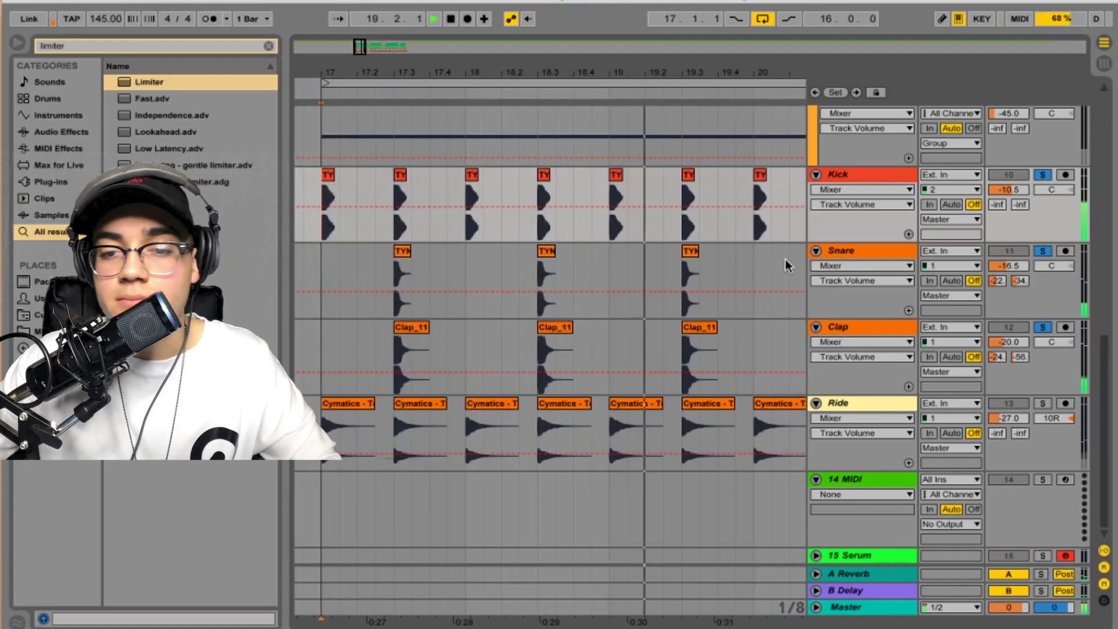
- Show the Snare track's effects and compare playback of the soloed Snare and Clap without and with the Kick
{"action": "left_click", "coordinate": [881, 251]}
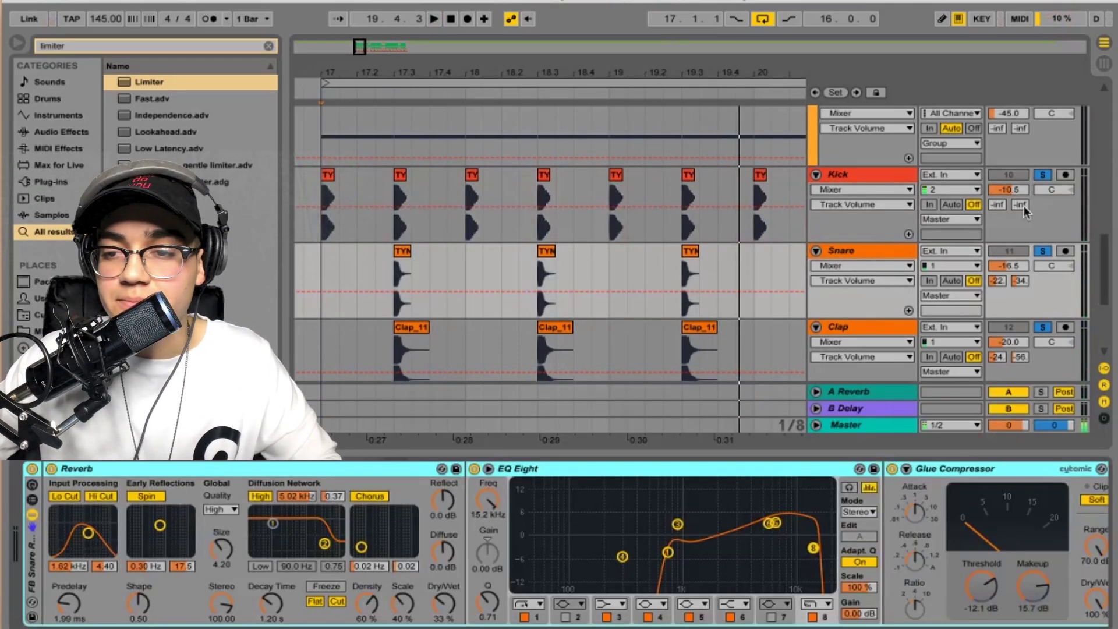
{"action": "left_click", "coordinate": [1043, 250]}
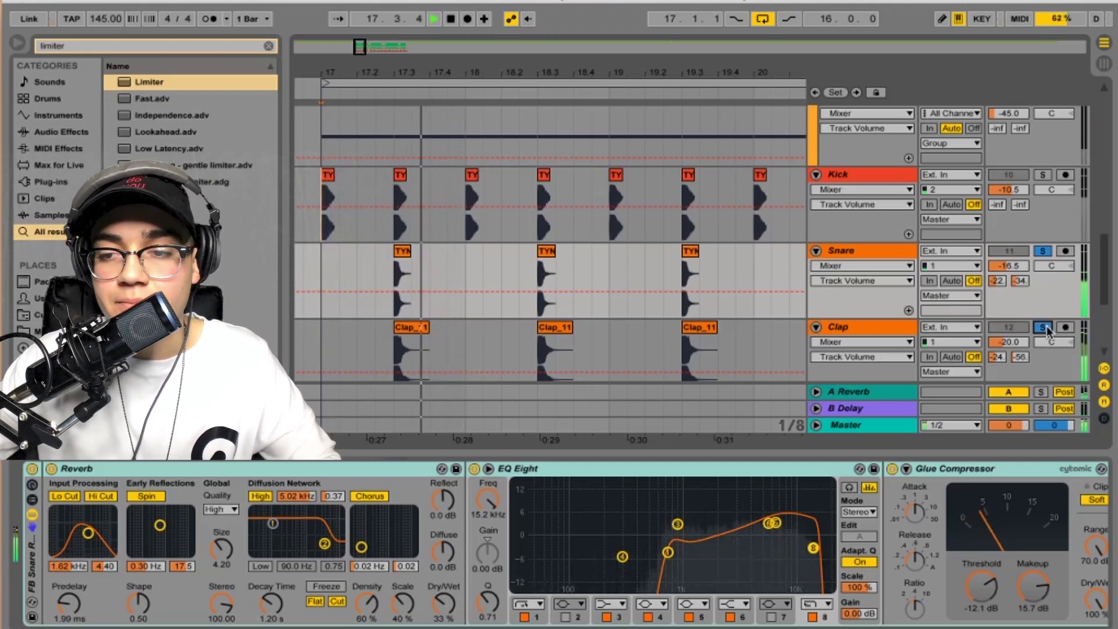
{"action": "key", "text": "space"}
{"action": "left_click", "coordinate": [1043, 175]}
{"action": "key", "text": "space"}
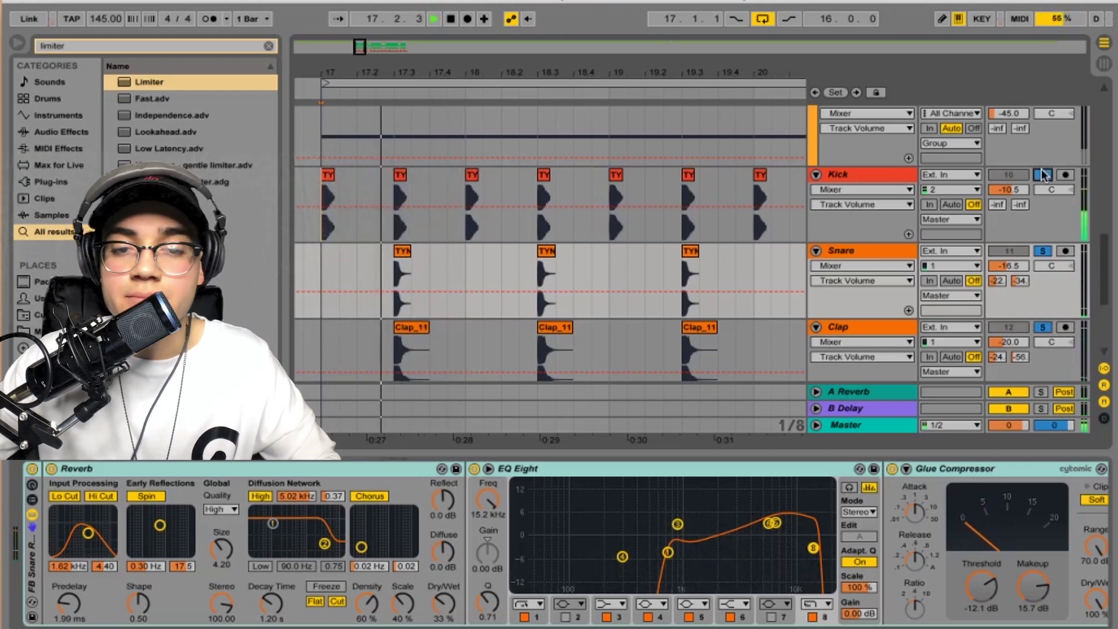
{"action": "left_click", "coordinate": [1043, 175]}
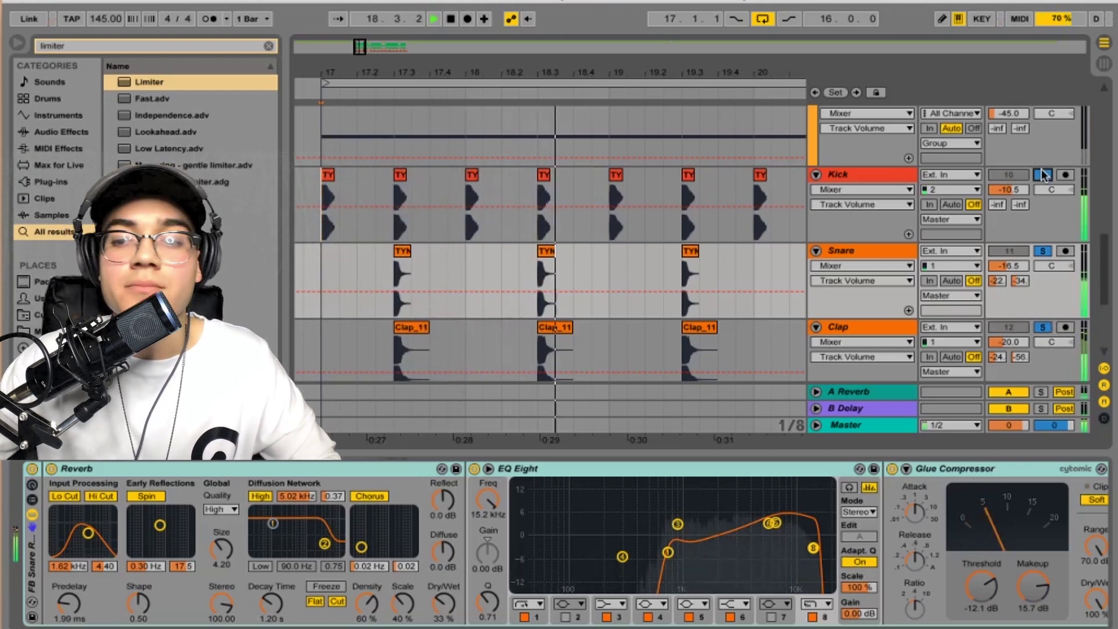
{"action": "key", "text": "space"}
- Clear the drum solos, solo the LONG BASS track, play it from the start of bar 17 and show its device chain
{"action": "key", "text": "ctrl+alt+l"}
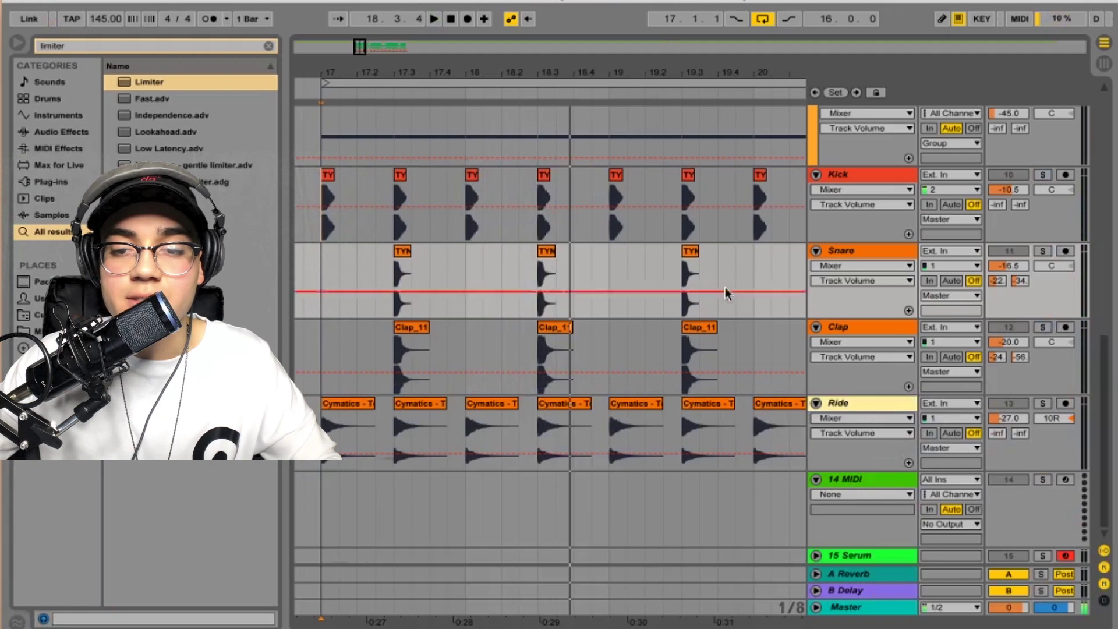
{"action": "scroll", "coordinate": [587, 356], "scroll_direction": "up", "scroll_amount": 3}
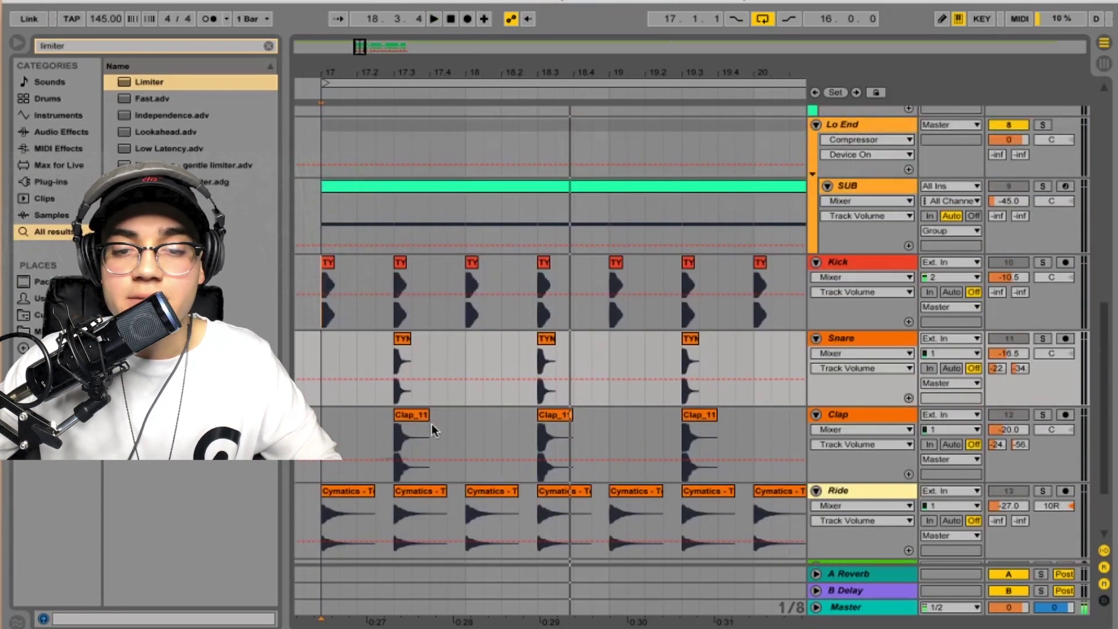
{"action": "scroll", "coordinate": [645, 267], "scroll_direction": "up", "scroll_amount": 15}
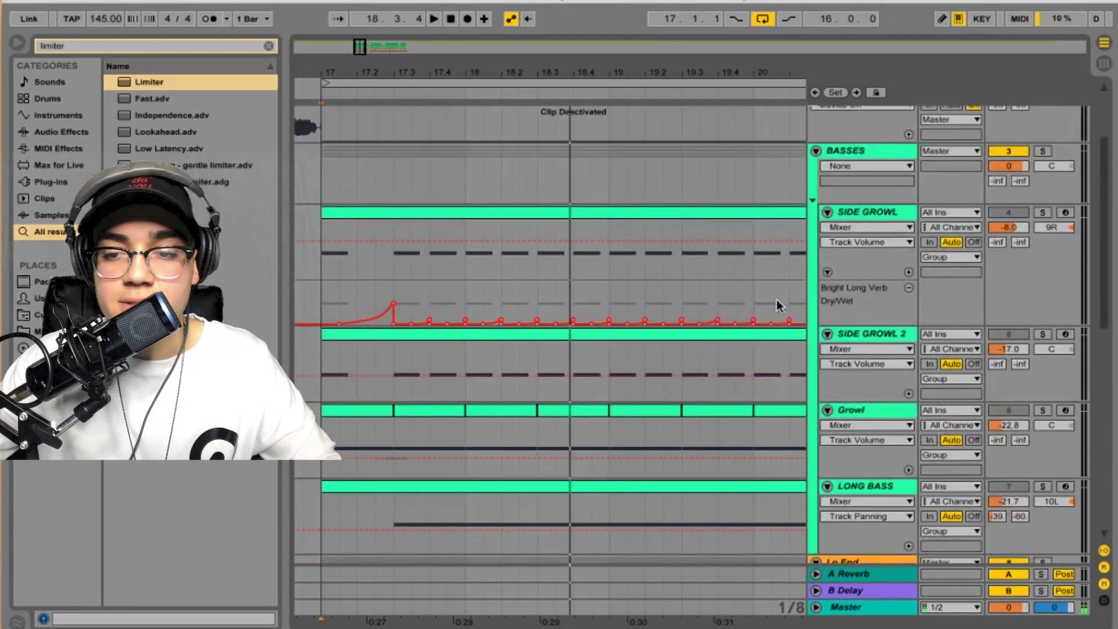
{"action": "scroll", "coordinate": [777, 300], "scroll_direction": "down", "scroll_amount": 6}
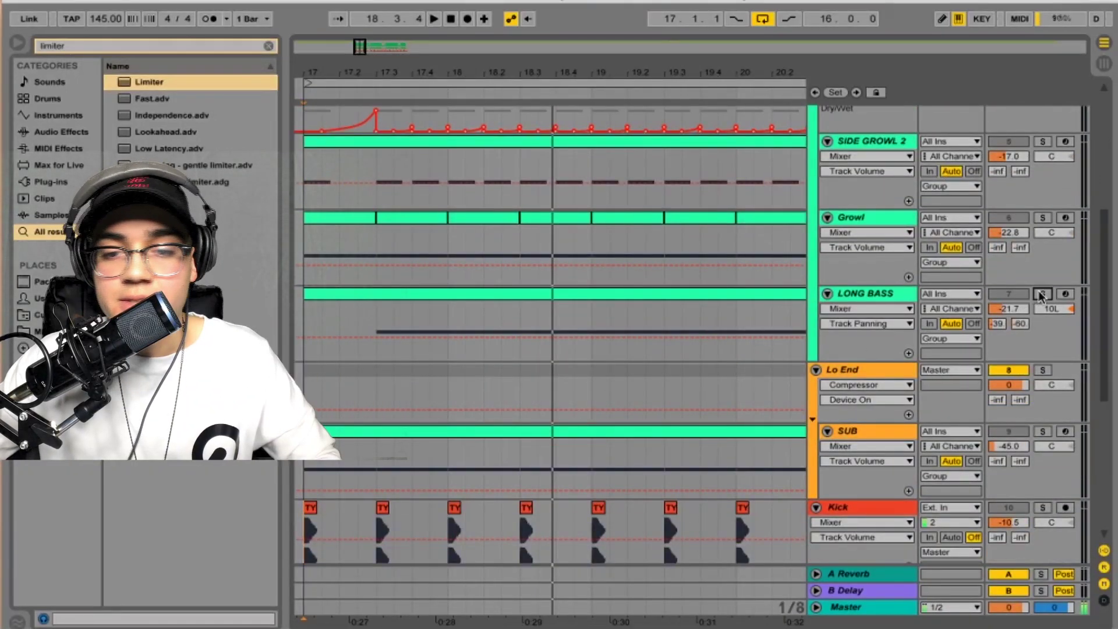
{"action": "scroll", "coordinate": [397, 314], "scroll_direction": "left", "scroll_amount": 2}
{"action": "left_click", "coordinate": [352, 320]}
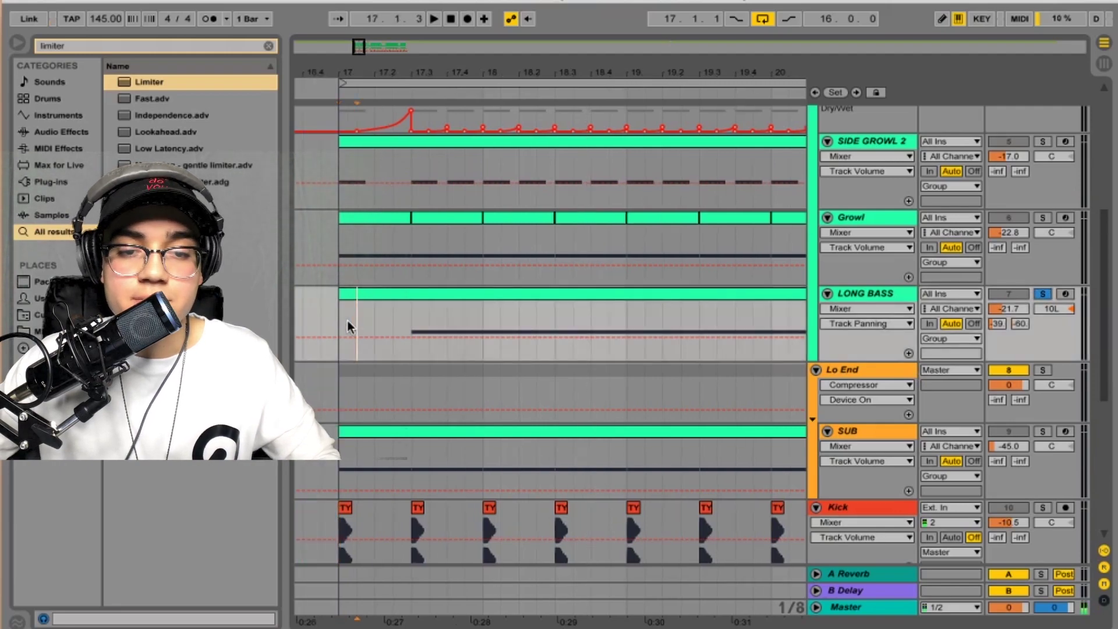
{"action": "key", "text": "space"}
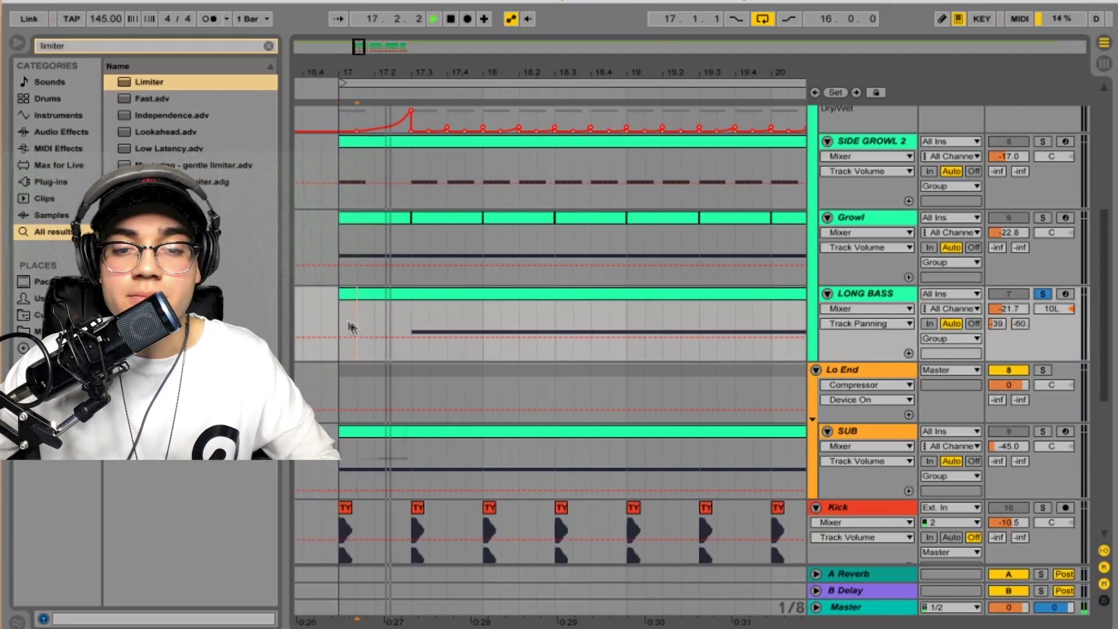
{"action": "double_click", "coordinate": [891, 295]}
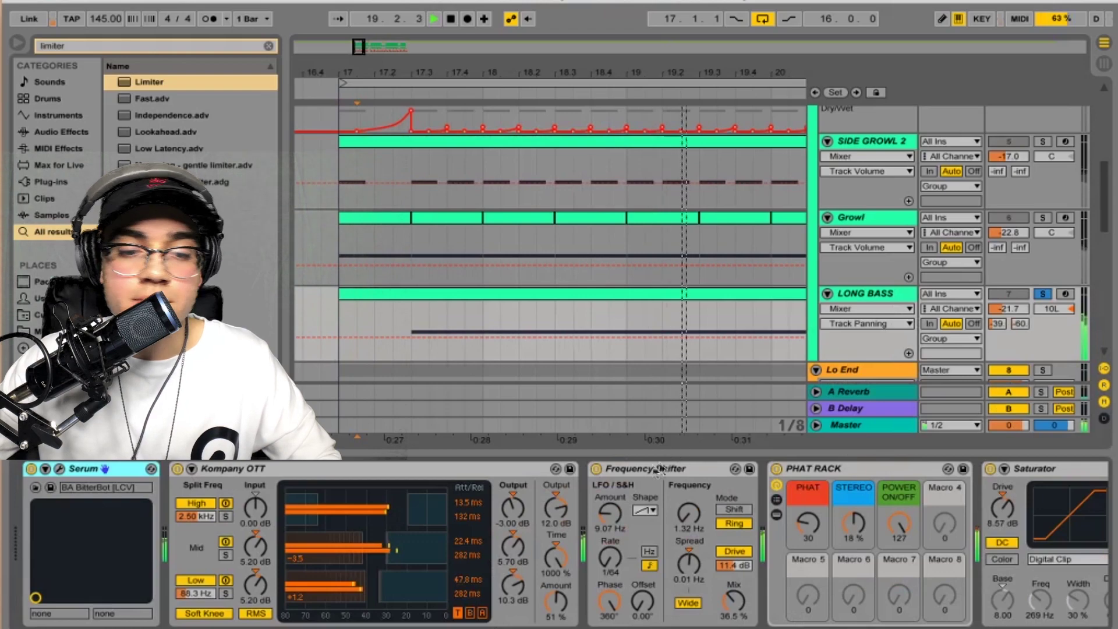
{"action": "key", "text": "space"}
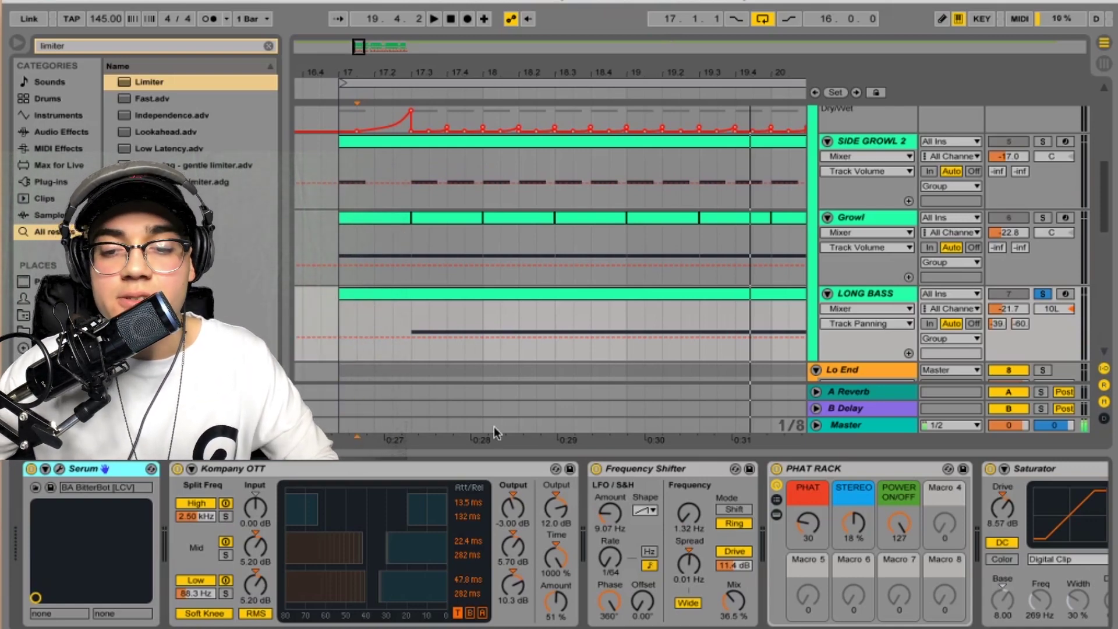
- Compare the LONG BASS sound with the Frequency Shifter bypassed and enabled during playback
{"action": "scroll", "coordinate": [641, 512], "scroll_direction": "right", "scroll_amount": 3}
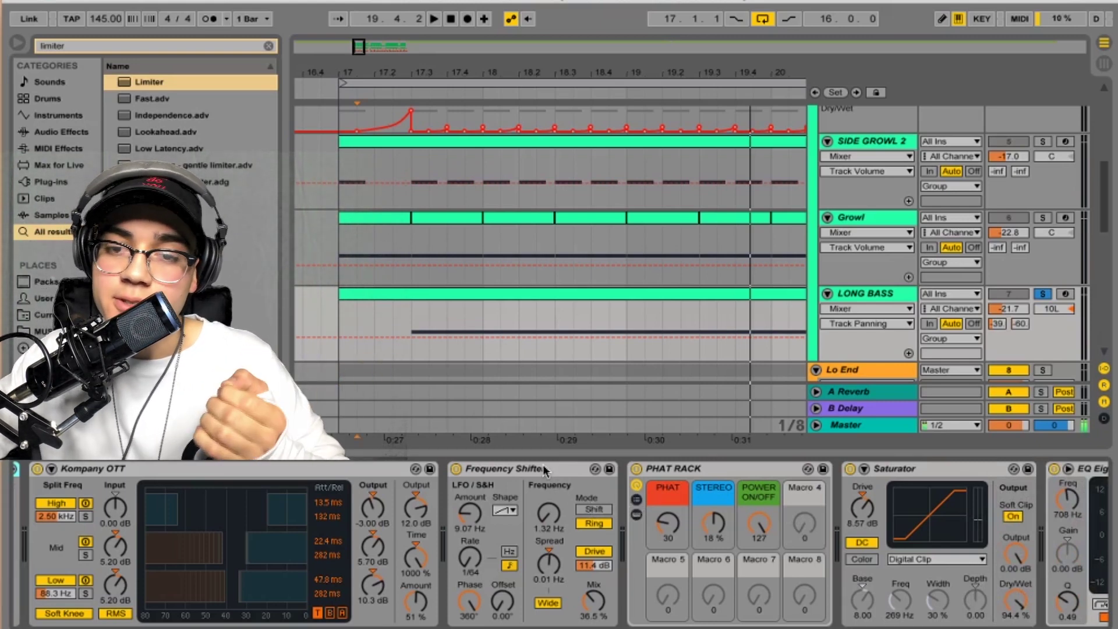
{"action": "left_click", "coordinate": [456, 469]}
{"action": "key", "text": "space"}
{"action": "left_click", "coordinate": [457, 470]}
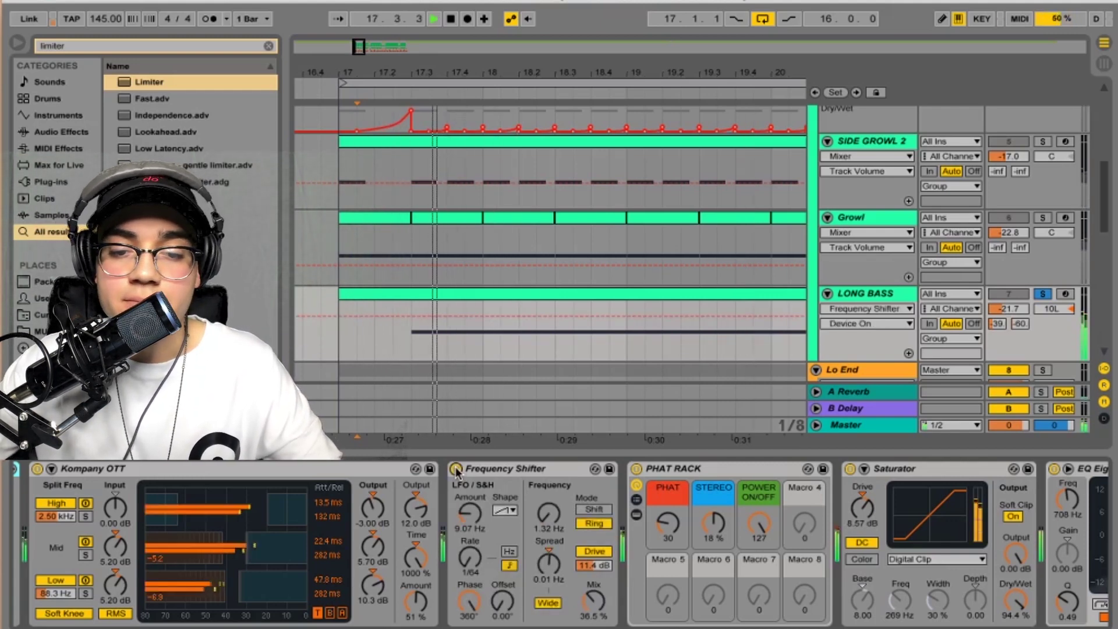
{"action": "key", "text": "space"}
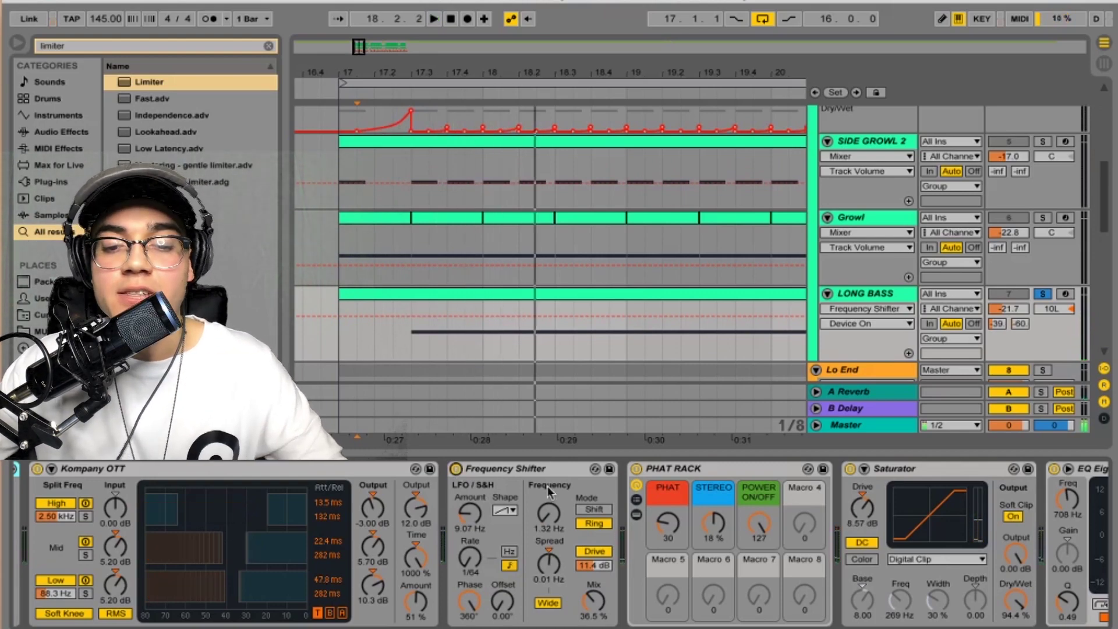
- Bypass the Saturator on LONG BASS, play the track and re-enable the effect to compare the sound
{"action": "scroll", "coordinate": [547, 487], "scroll_direction": "right", "scroll_amount": 5}
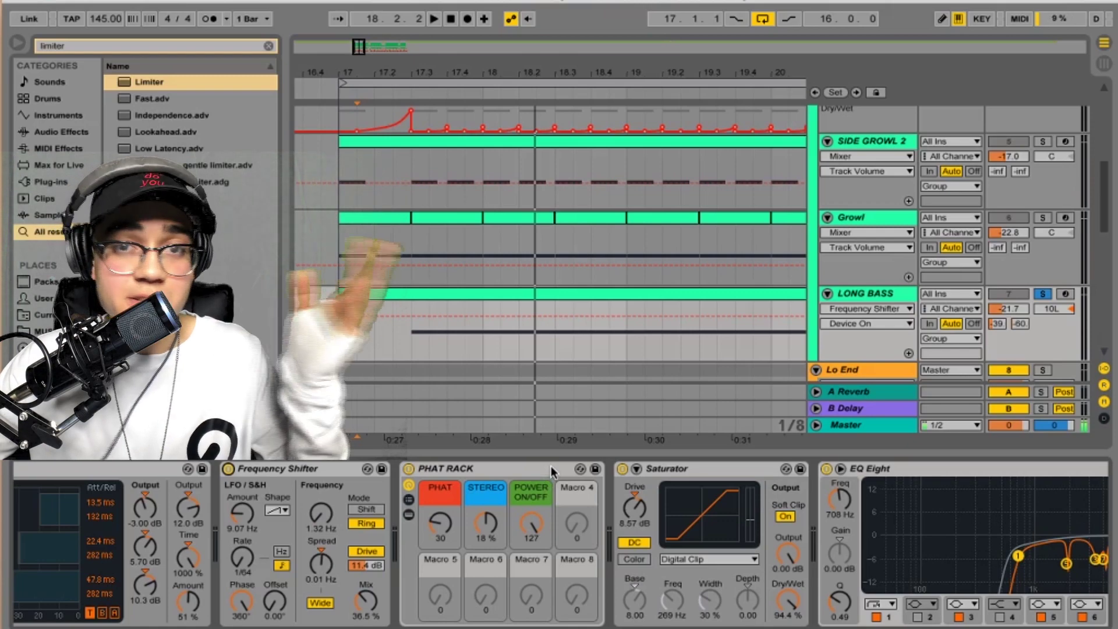
{"action": "scroll", "coordinate": [551, 466], "scroll_direction": "right", "scroll_amount": 4}
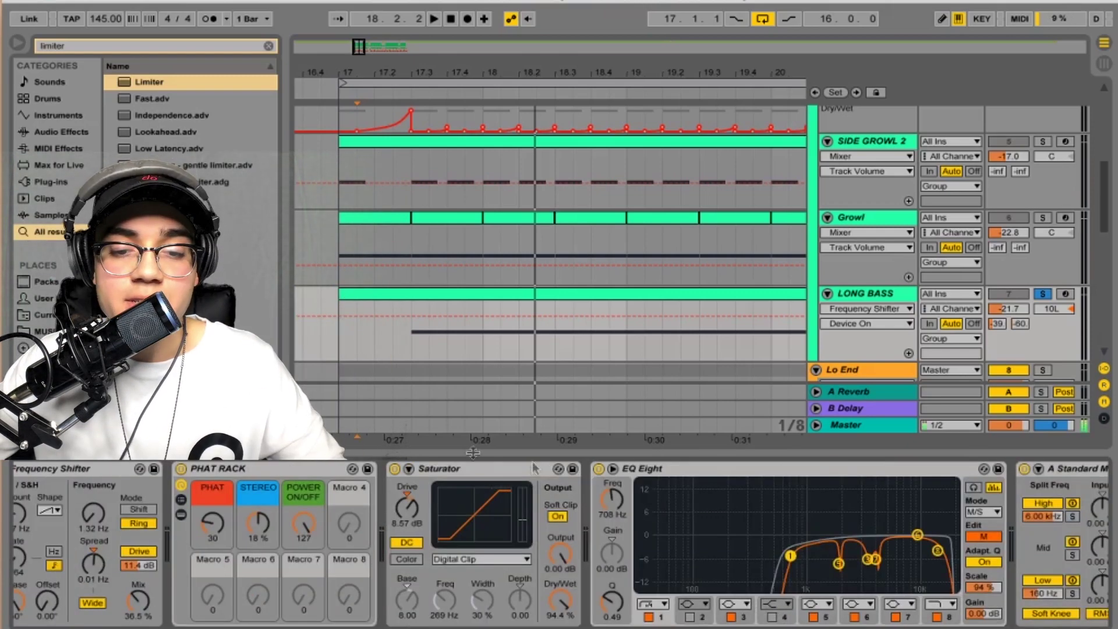
{"action": "left_click", "coordinate": [394, 470]}
{"action": "key", "text": "space"}
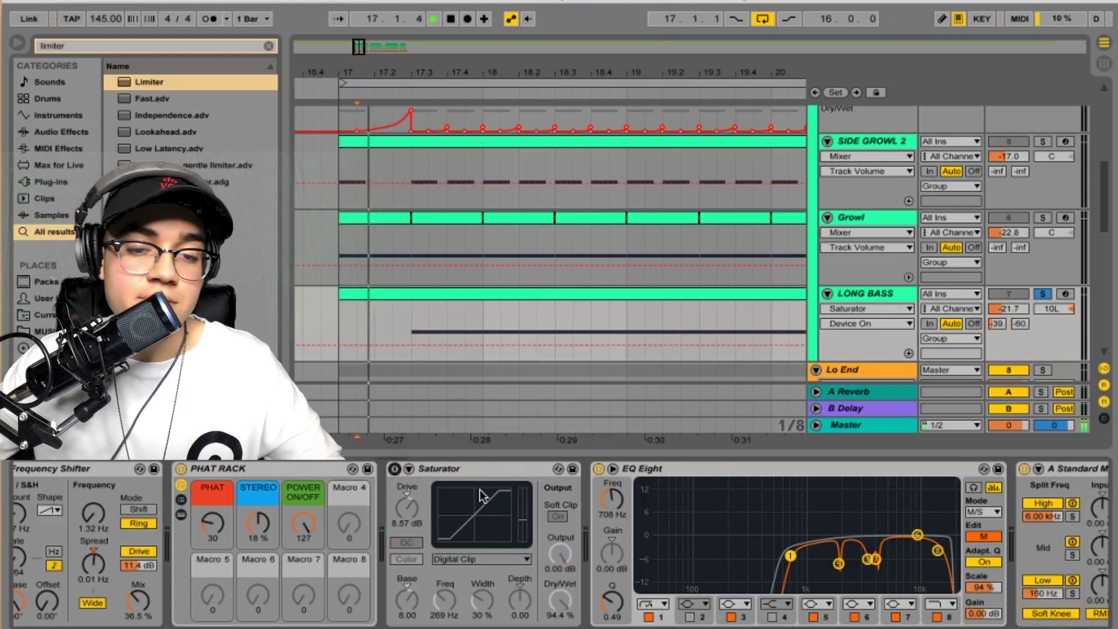
{"action": "key", "text": "0"}
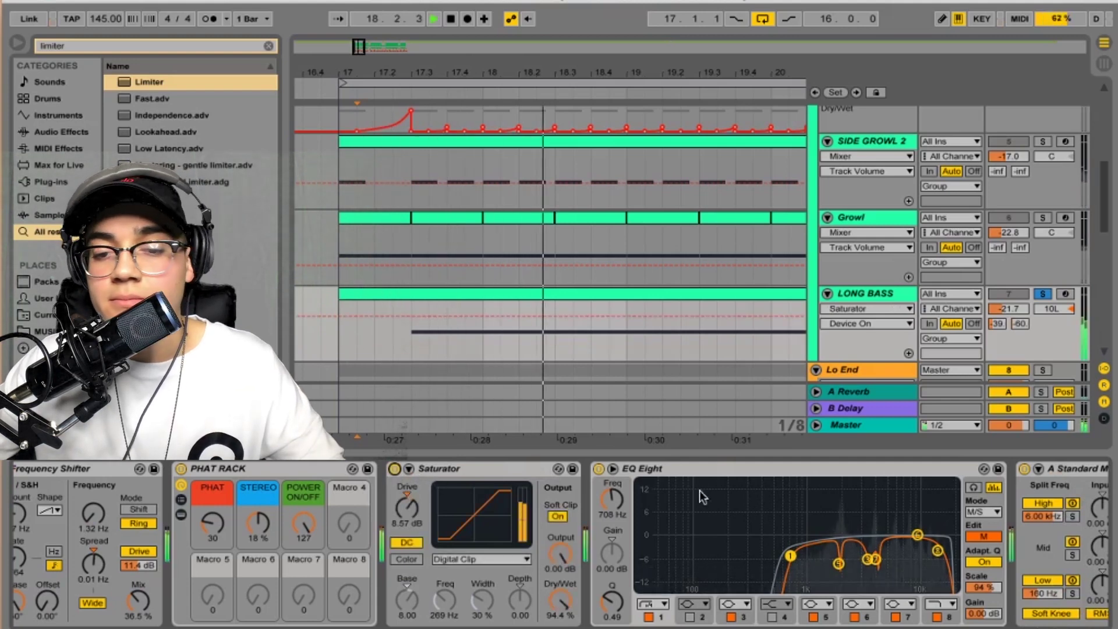
- Bypass and re-enable the EQ Eight on LONG BASS to compare the sound, stop playback and display its side-channel curve
{"action": "left_click", "coordinate": [598, 469]}
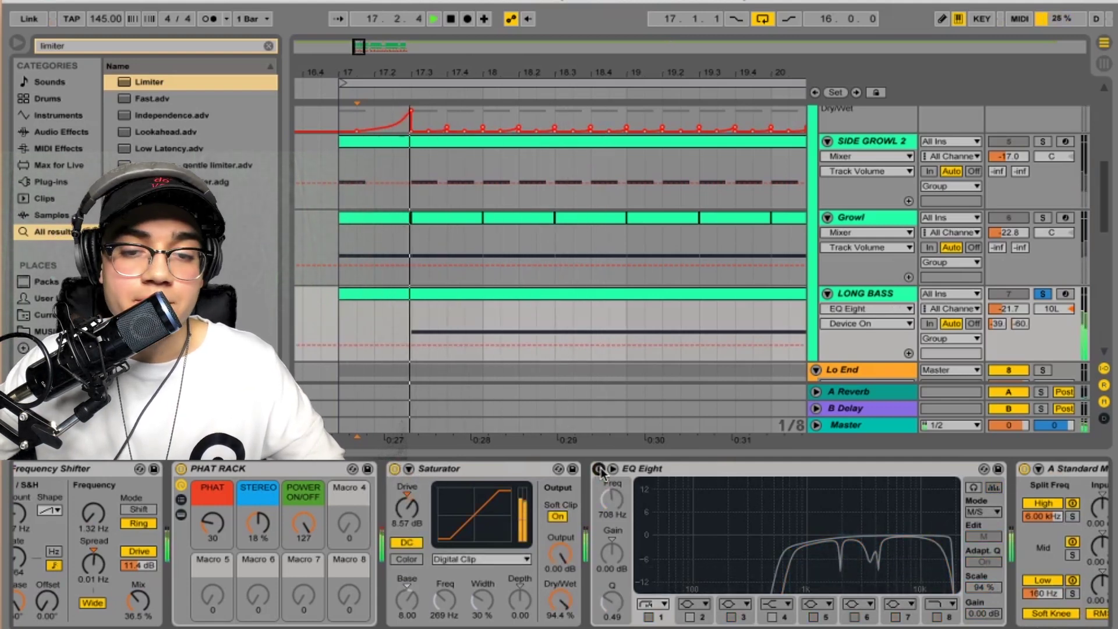
{"action": "key", "text": "0"}
{"action": "key", "text": "space"}
{"action": "left_click", "coordinate": [984, 537]}
- Show the multiband compressor at the end of the LONG BASS chain and open MSED to examine its mid and side gain
{"action": "scroll", "coordinate": [846, 521], "scroll_direction": "right", "scroll_amount": 5}
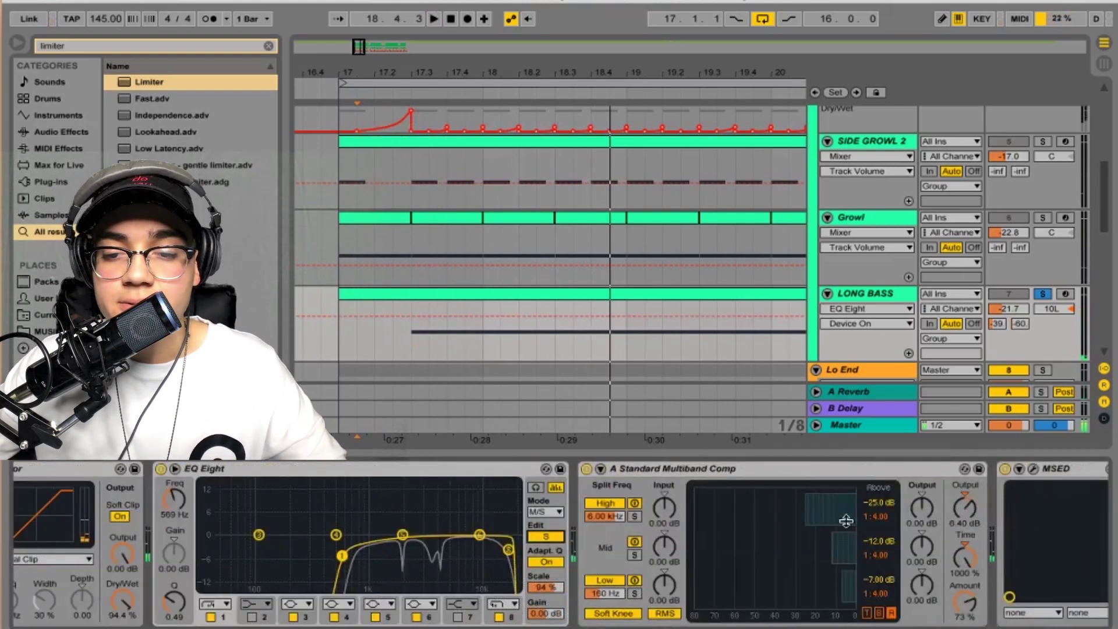
{"action": "scroll", "coordinate": [847, 520], "scroll_direction": "right", "scroll_amount": 3}
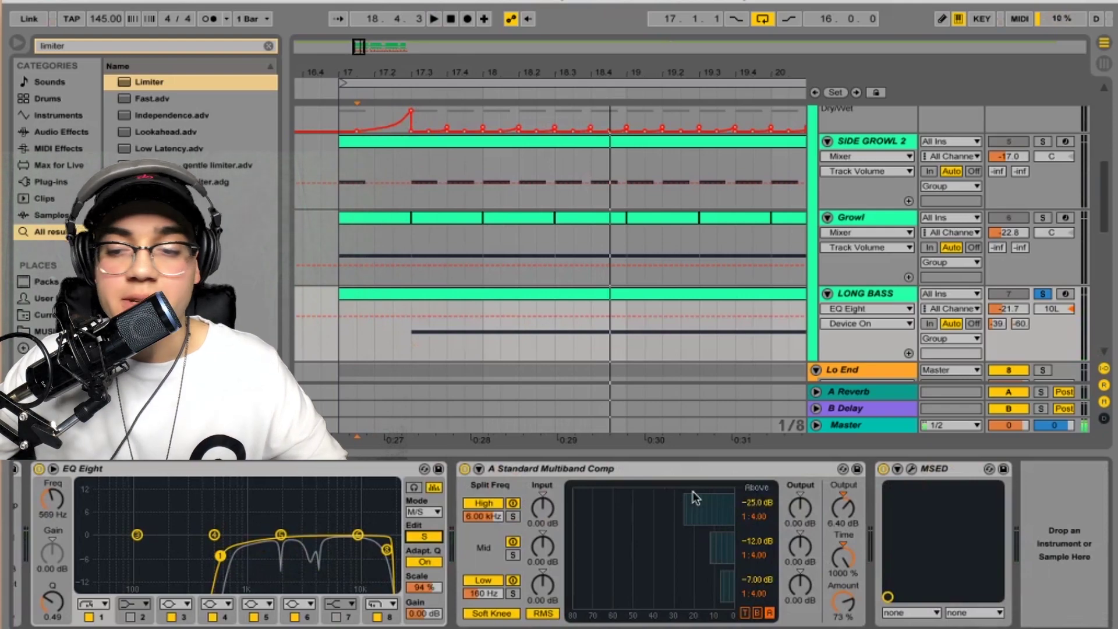
{"action": "left_click", "coordinate": [913, 471]}
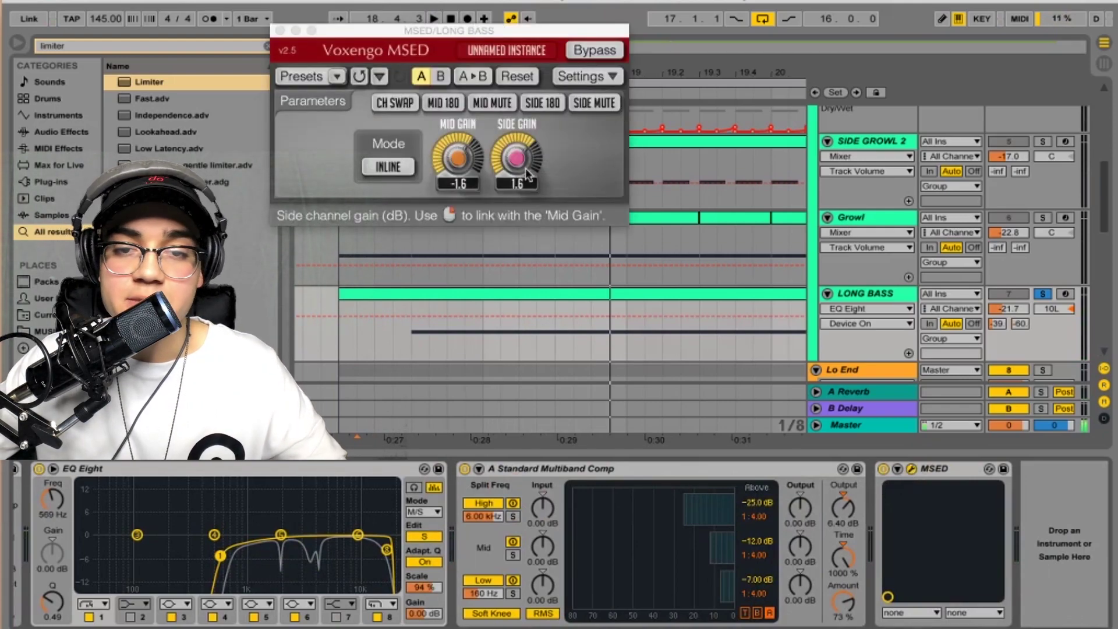
{"action": "left_click_drag", "start_coordinate": [437, 32], "coordinate": [533, 60]}
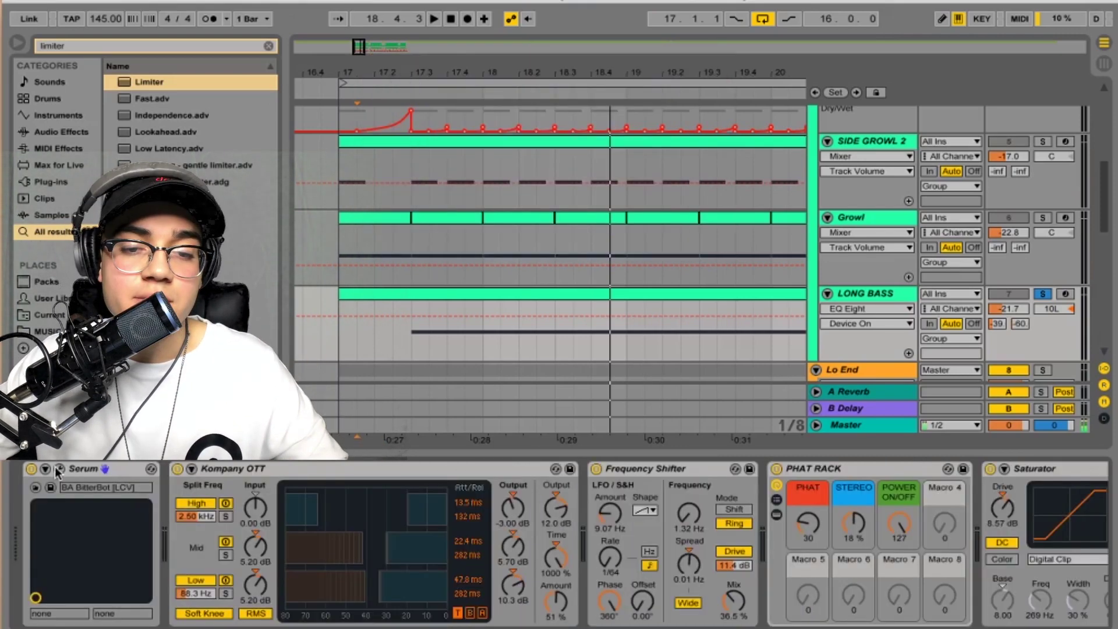
- Open the Serum instrument on LONG BASS and check which preset folder holds BA BitterBot
{"action": "left_click", "coordinate": [50, 488]}
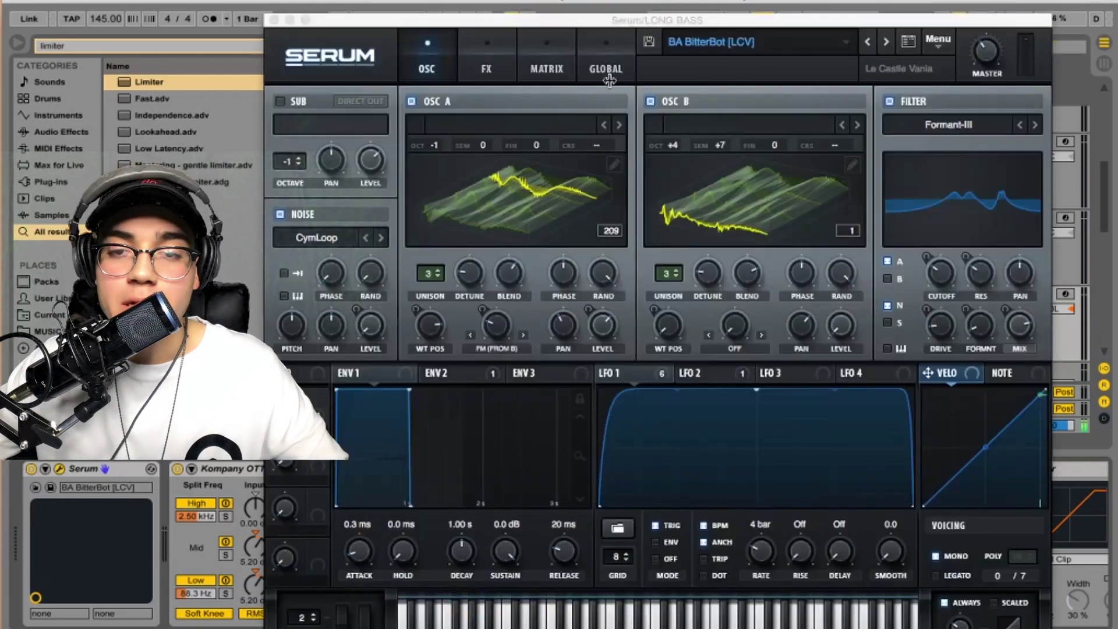
{"action": "left_click_drag", "start_coordinate": [619, 23], "coordinate": [694, 2]}
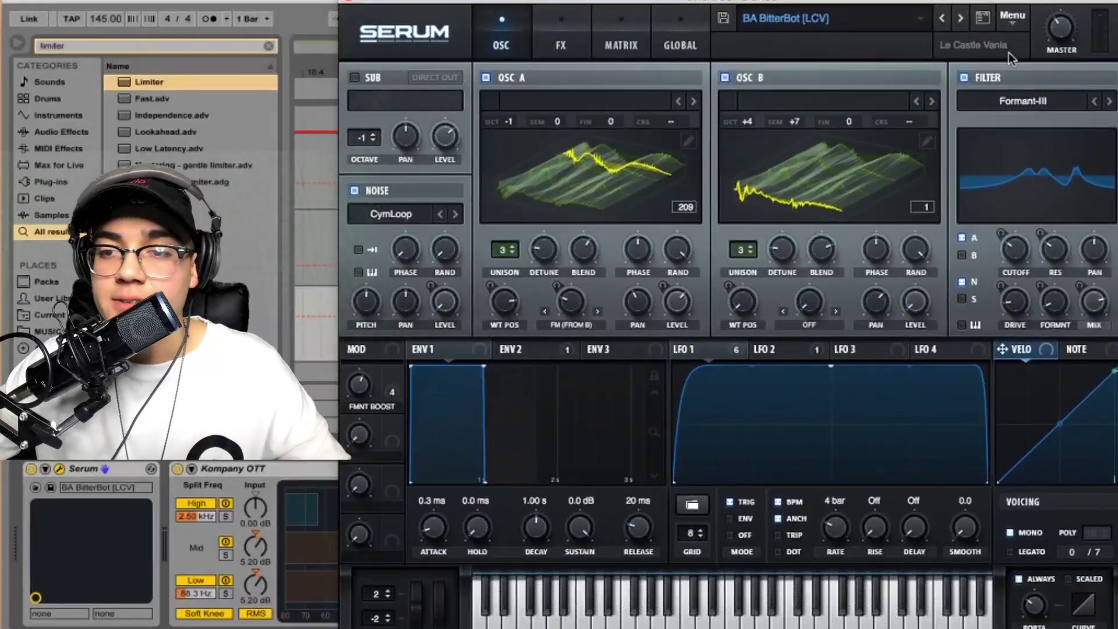
{"action": "left_click", "coordinate": [921, 23]}
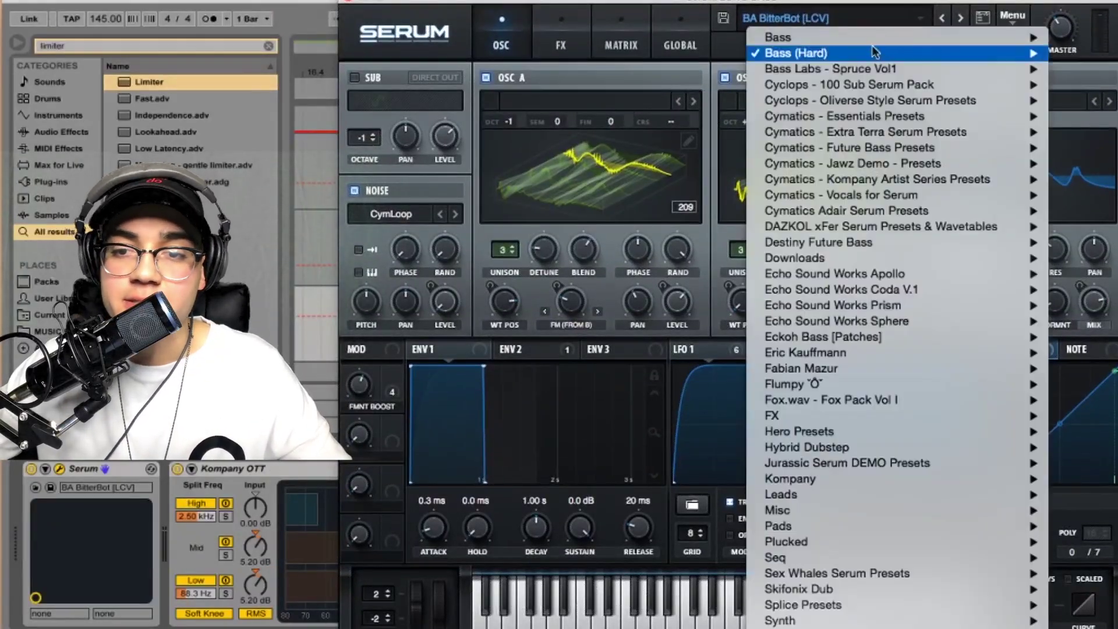
{"action": "mouse_move", "coordinate": [777, 52]}
{"action": "left_click", "coordinate": [641, 107]}
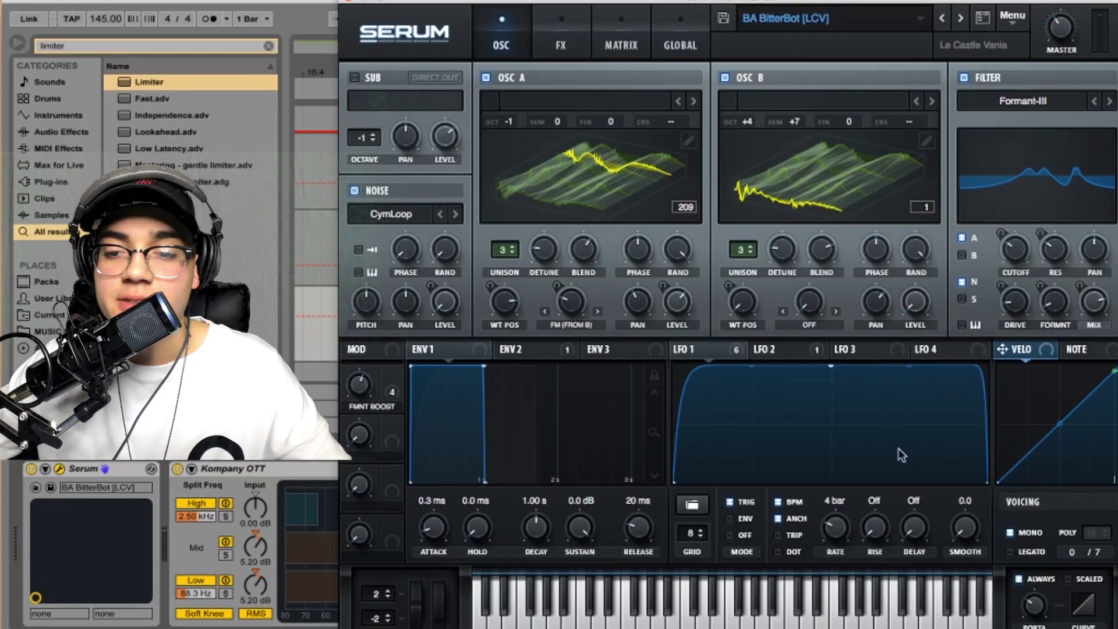
- Display oscillator A's wavetable as a 2D waveform and switch off Serum's filter and oscillator B
{"action": "left_click", "coordinate": [611, 159]}
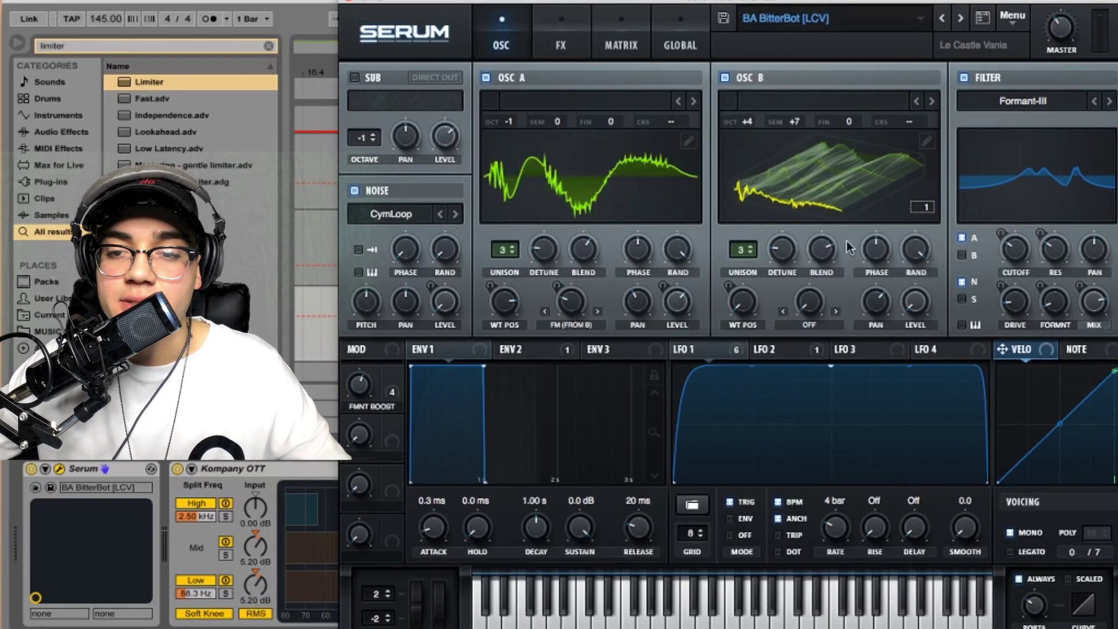
{"action": "left_click_drag", "start_coordinate": [923, 5], "coordinate": [915, 0]}
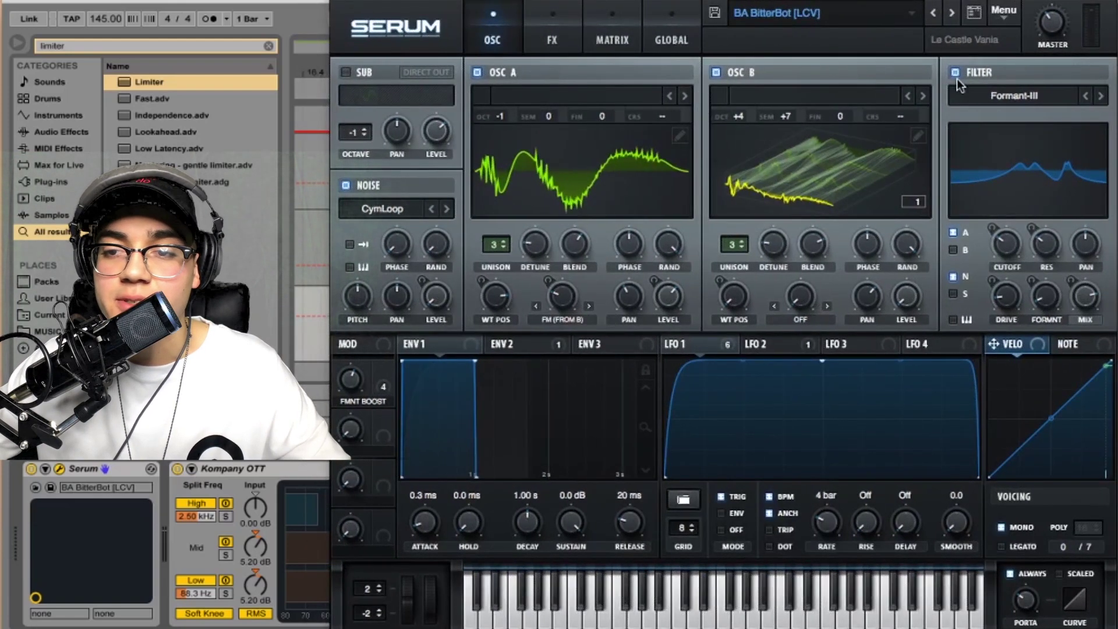
{"action": "left_click", "coordinate": [956, 72]}
{"action": "left_click", "coordinate": [716, 73]}
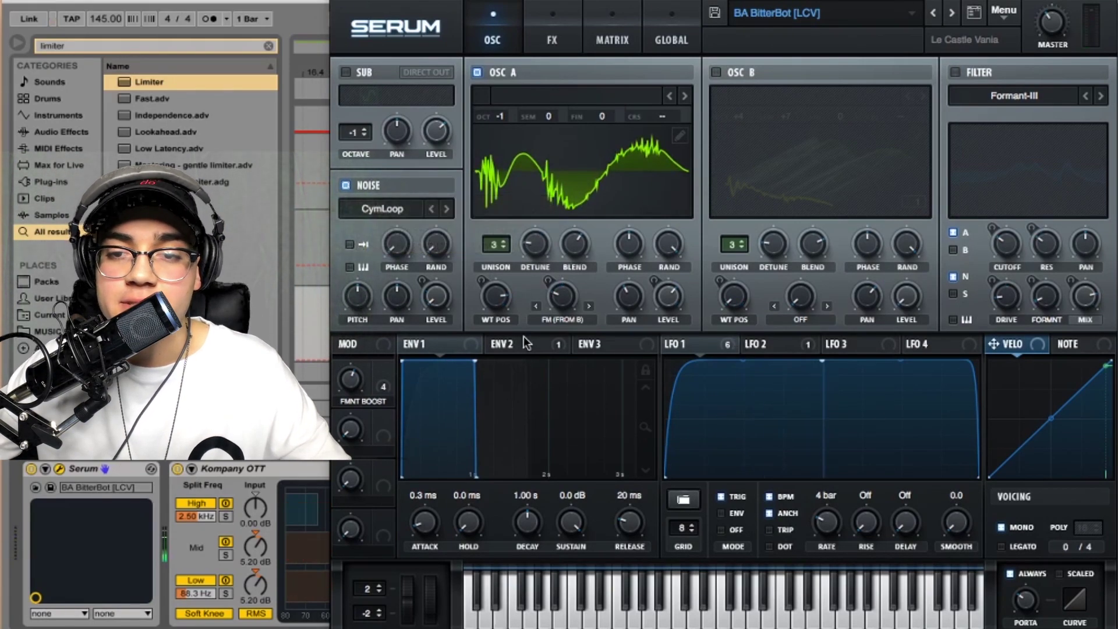
- Switch oscillator B back on and audition it at octave +2 before returning the octave to +4
{"action": "left_click", "coordinate": [716, 73]}
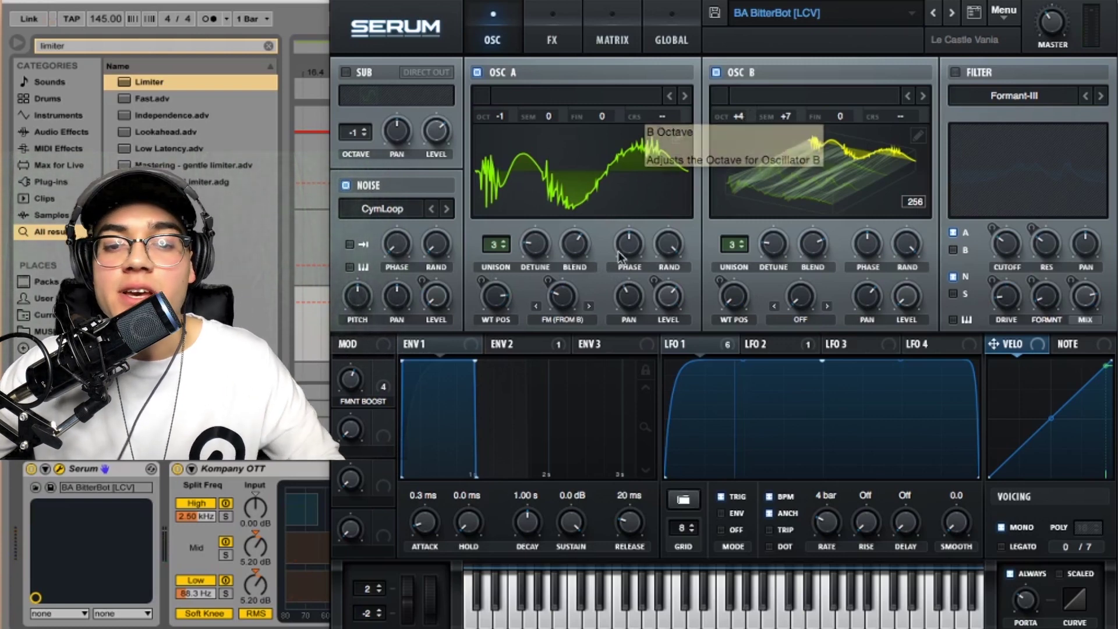
{"action": "left_click_drag", "start_coordinate": [742, 114], "coordinate": [746, 134]}
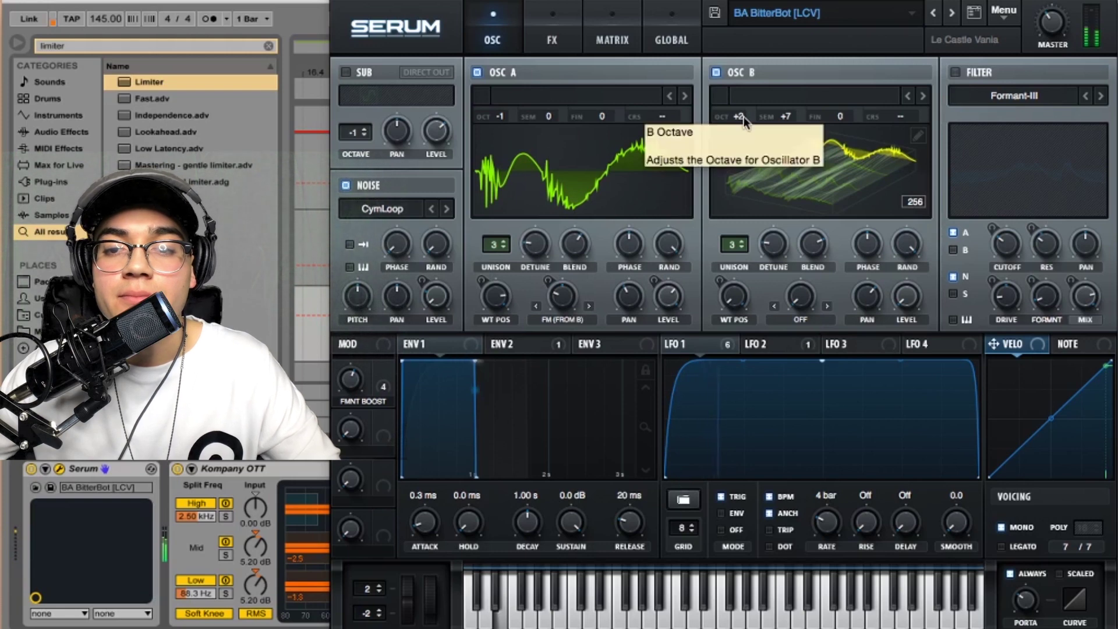
{"action": "left_click_drag", "start_coordinate": [741, 117], "coordinate": [743, 26]}
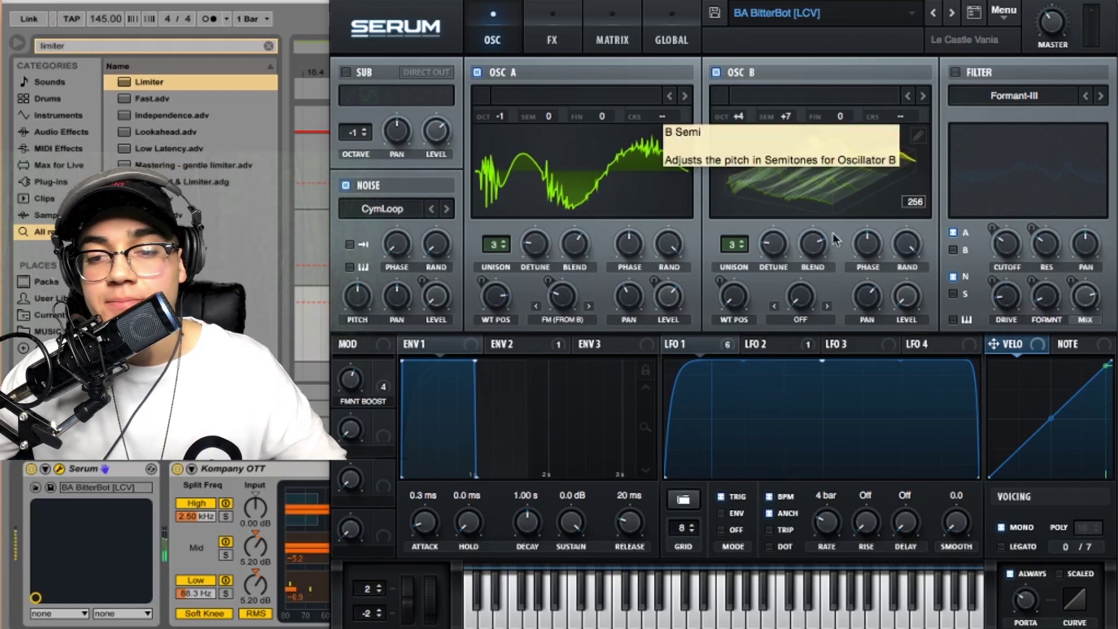
- Compare the shapes, rates and modulation targets of LFO 1 and LFO 2 in Serum
{"action": "left_click", "coordinate": [788, 345]}
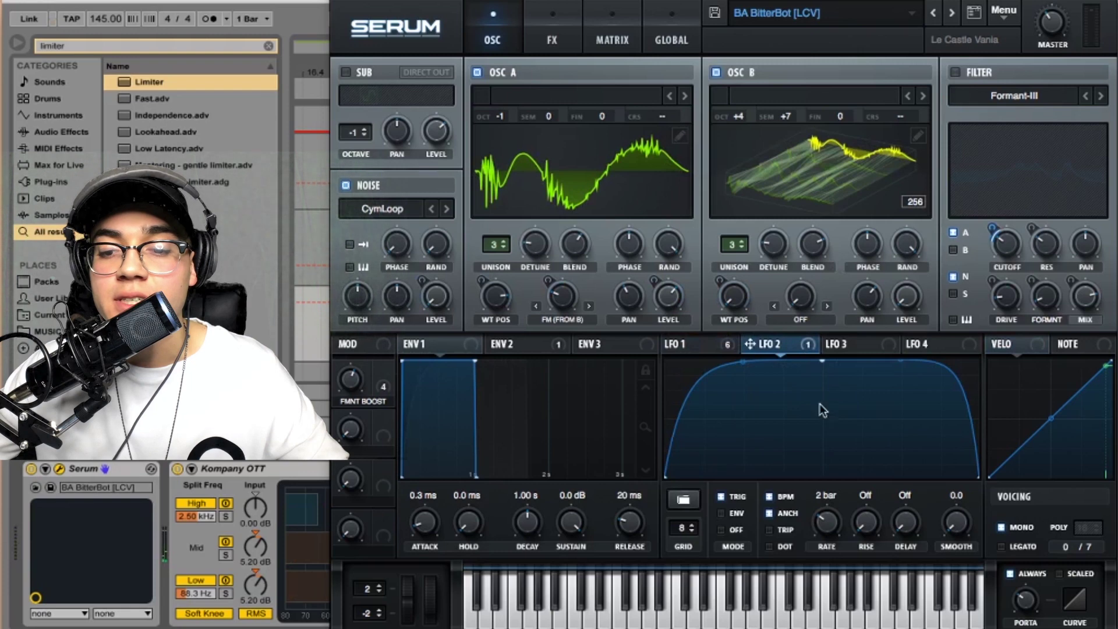
{"action": "left_click", "coordinate": [700, 344]}
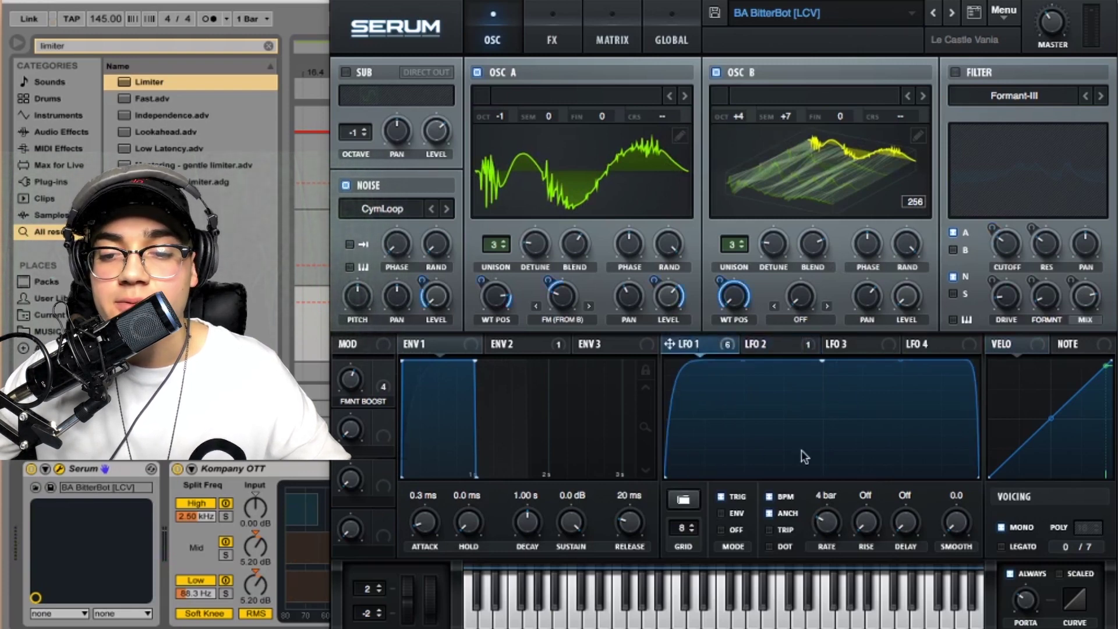
{"action": "left_click", "coordinate": [786, 351]}
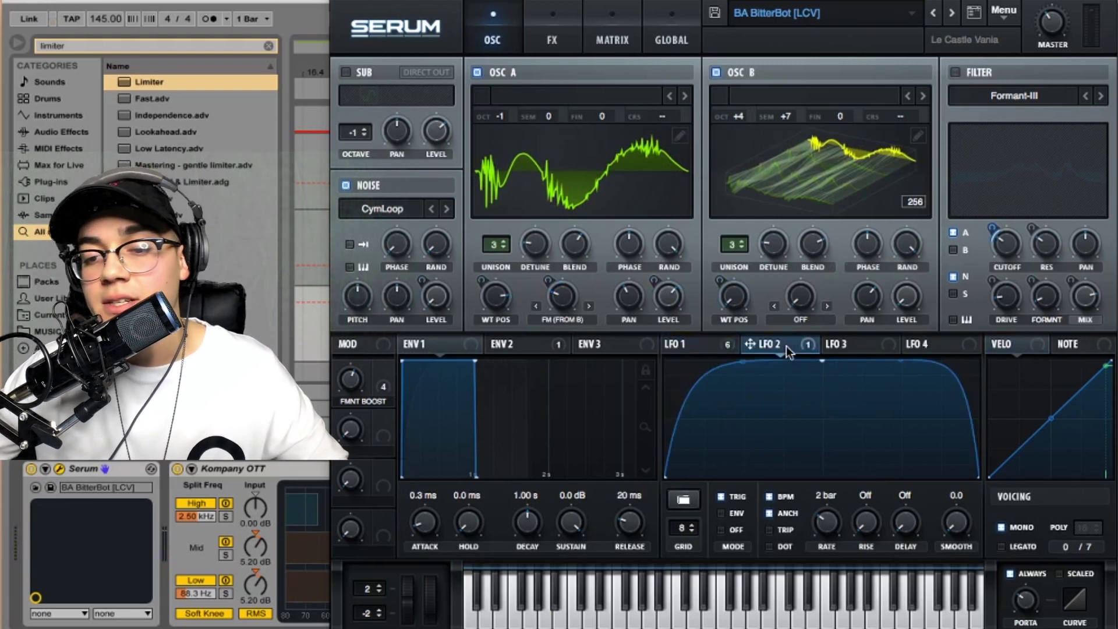
- Show Serum's effects rack and review the modules from Hyper/Dimension down to EQ
{"action": "left_click", "coordinate": [545, 29]}
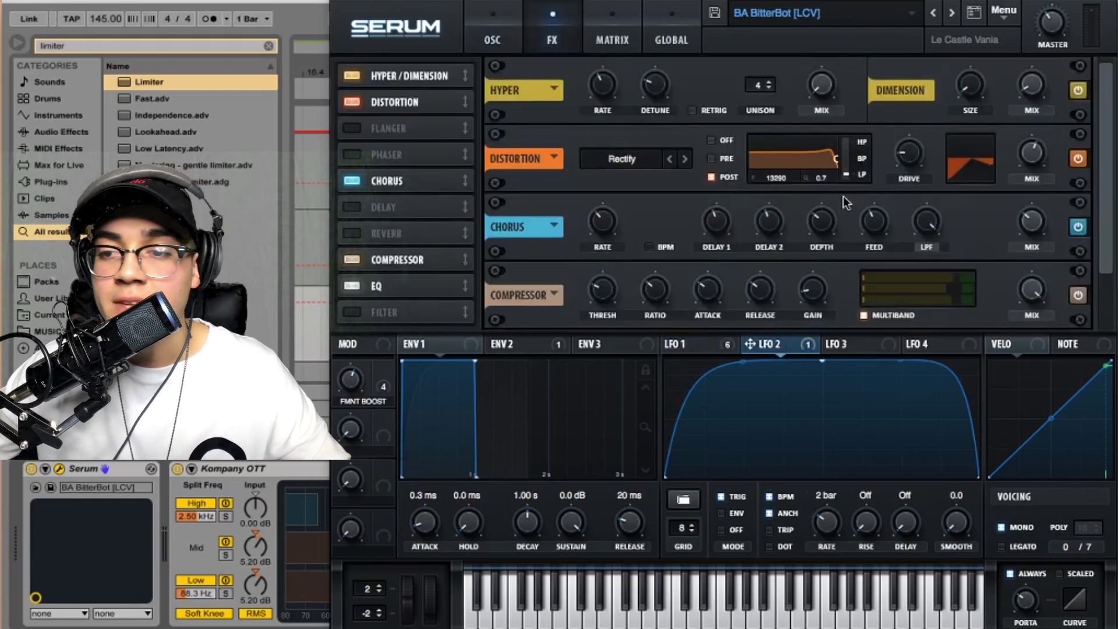
{"action": "scroll", "coordinate": [1110, 93], "scroll_direction": "down", "scroll_amount": 1}
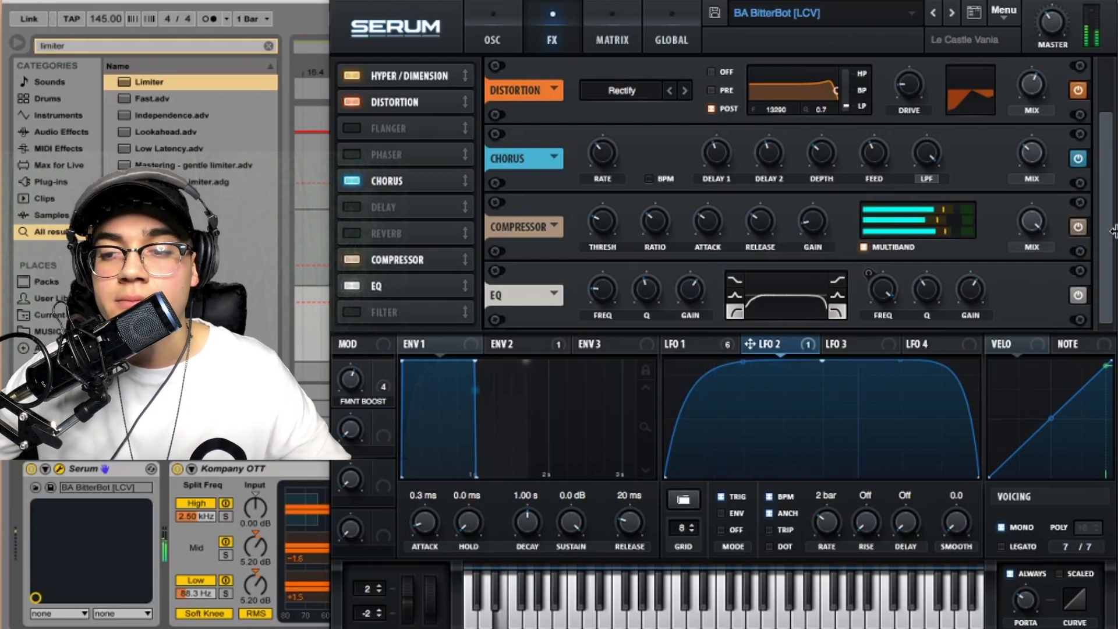
{"action": "scroll", "coordinate": [1105, 199], "scroll_direction": "up", "scroll_amount": 1}
{"action": "scroll", "coordinate": [1105, 199], "scroll_direction": "up", "scroll_amount": 1}
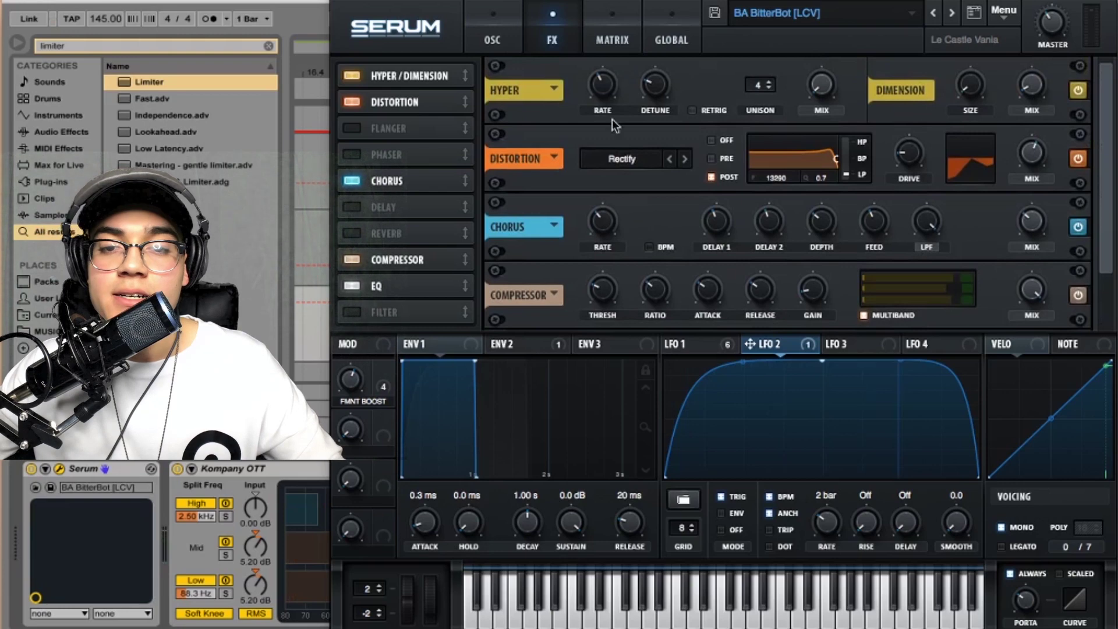
- Check the Hyper effect's saved presets and the lower modules of the rack, and close the Serum window
{"action": "left_click", "coordinate": [553, 89]}
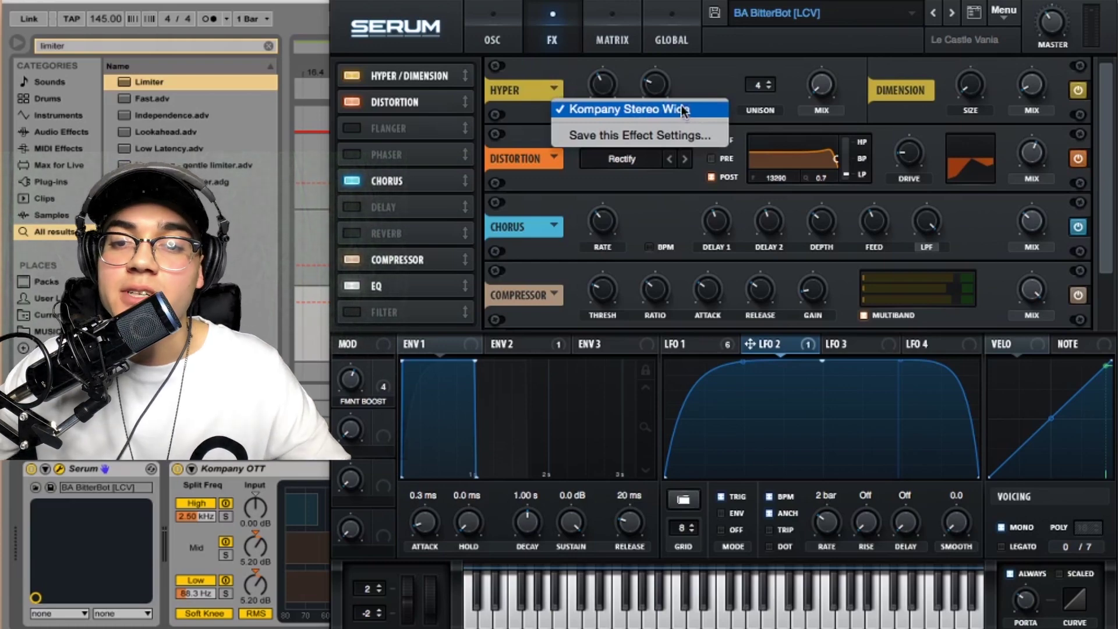
{"action": "left_click", "coordinate": [715, 75]}
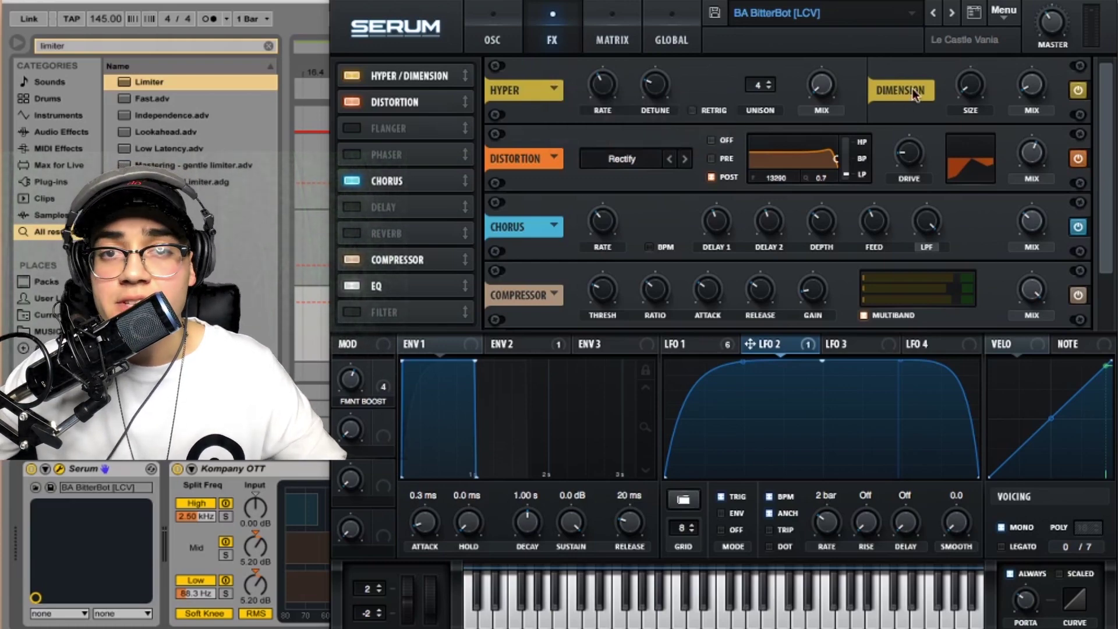
{"action": "left_click_drag", "start_coordinate": [1106, 136], "coordinate": [1107, 187]}
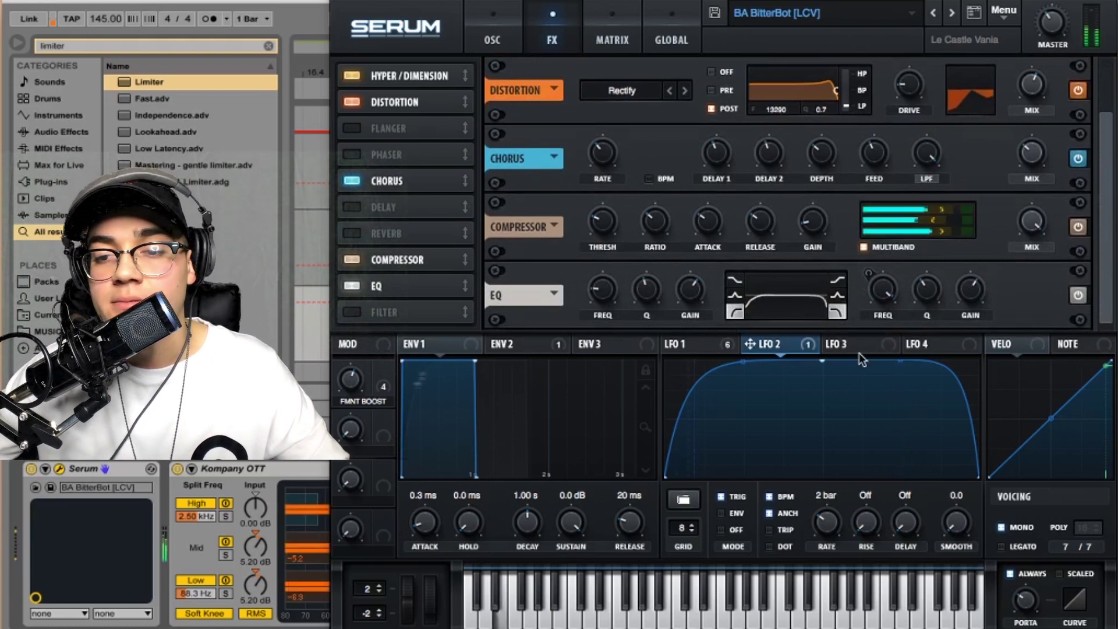
{"action": "scroll", "coordinate": [1111, 266], "scroll_direction": "up", "scroll_amount": 5}
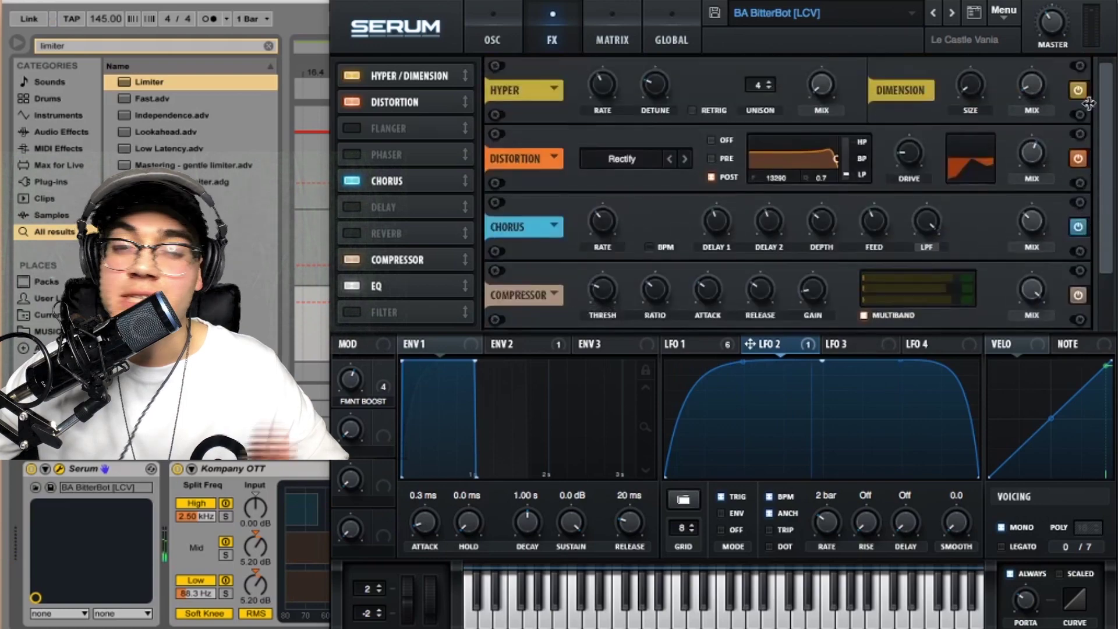
{"action": "left_click", "coordinate": [483, 27]}
{"action": "left_click", "coordinate": [343, 2]}
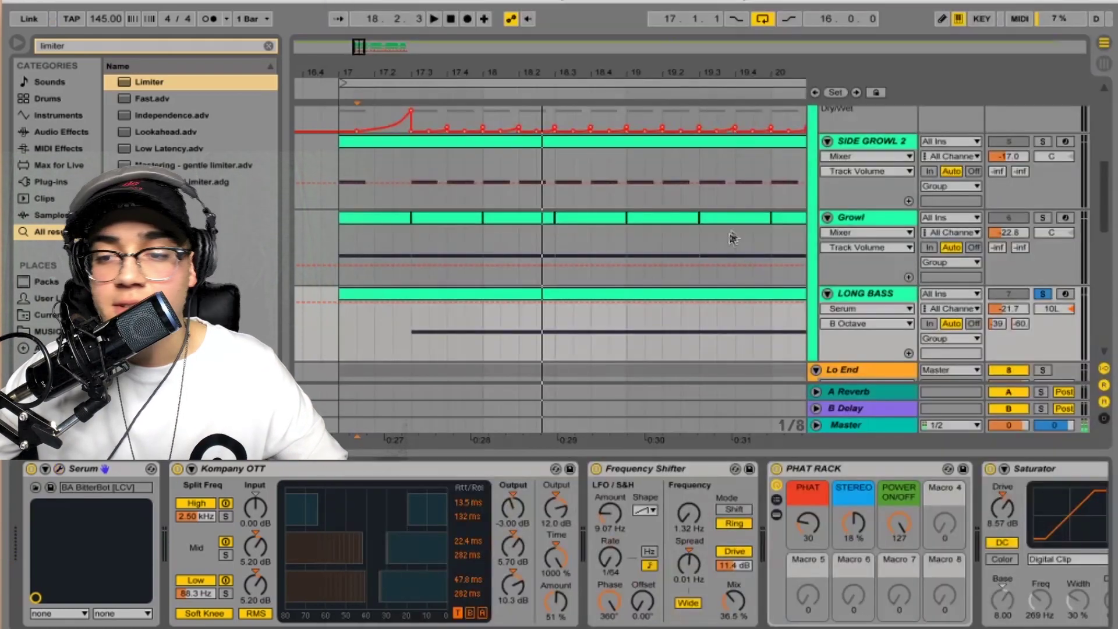
- Solo the Growl track instead of LONG BASS
{"action": "left_click", "coordinate": [1043, 219]}
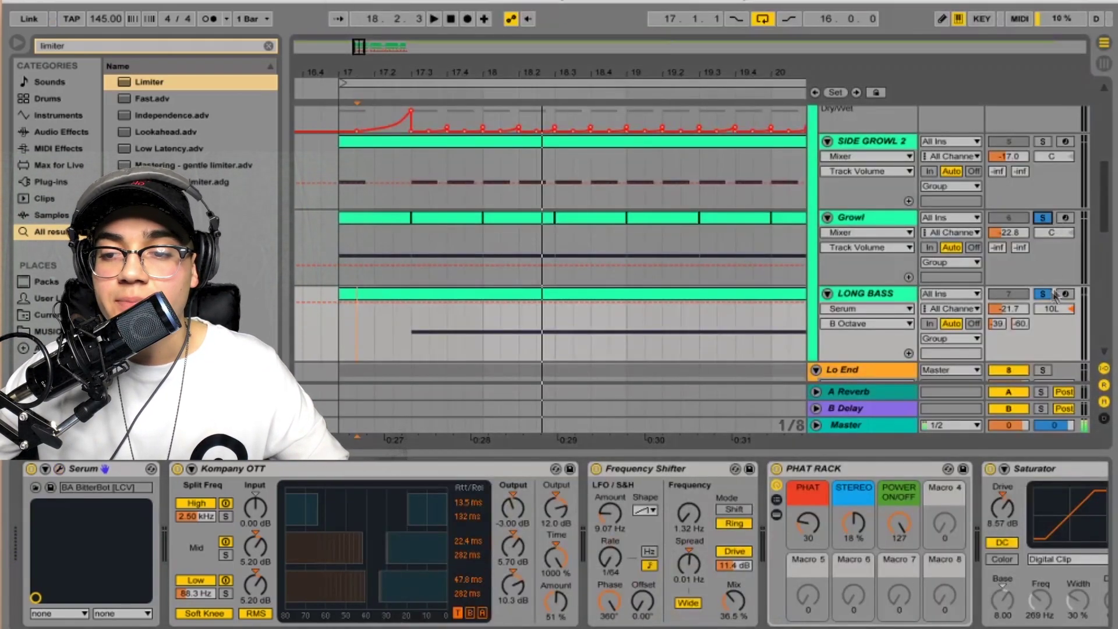
{"action": "scroll", "coordinate": [726, 252], "scroll_direction": "up", "scroll_amount": 2}
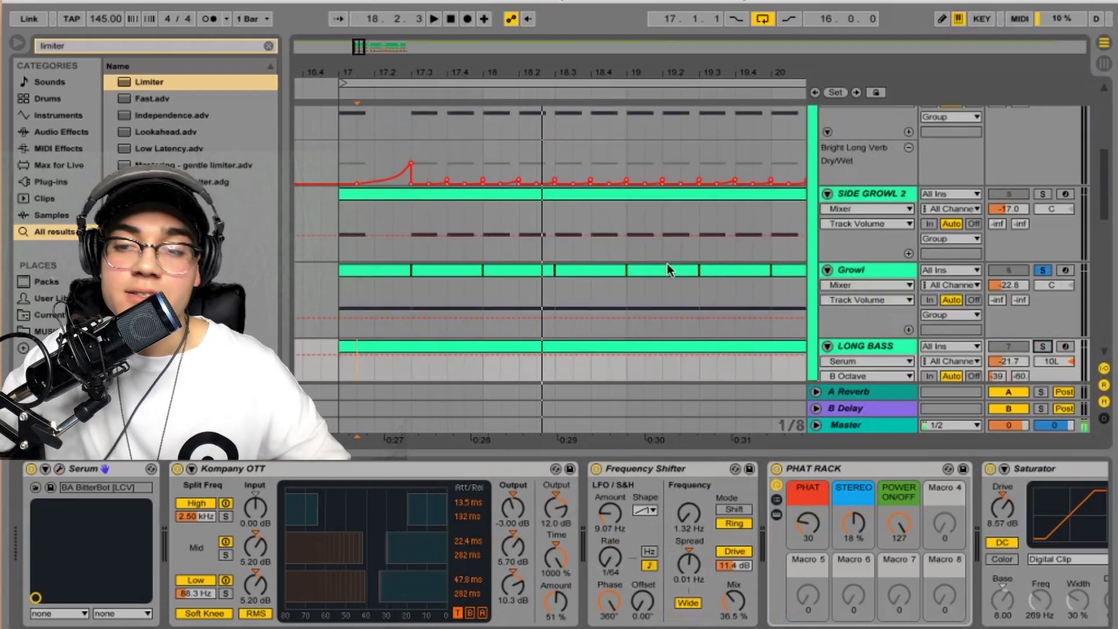
{"action": "scroll", "coordinate": [670, 270], "scroll_direction": "down", "scroll_amount": 2}
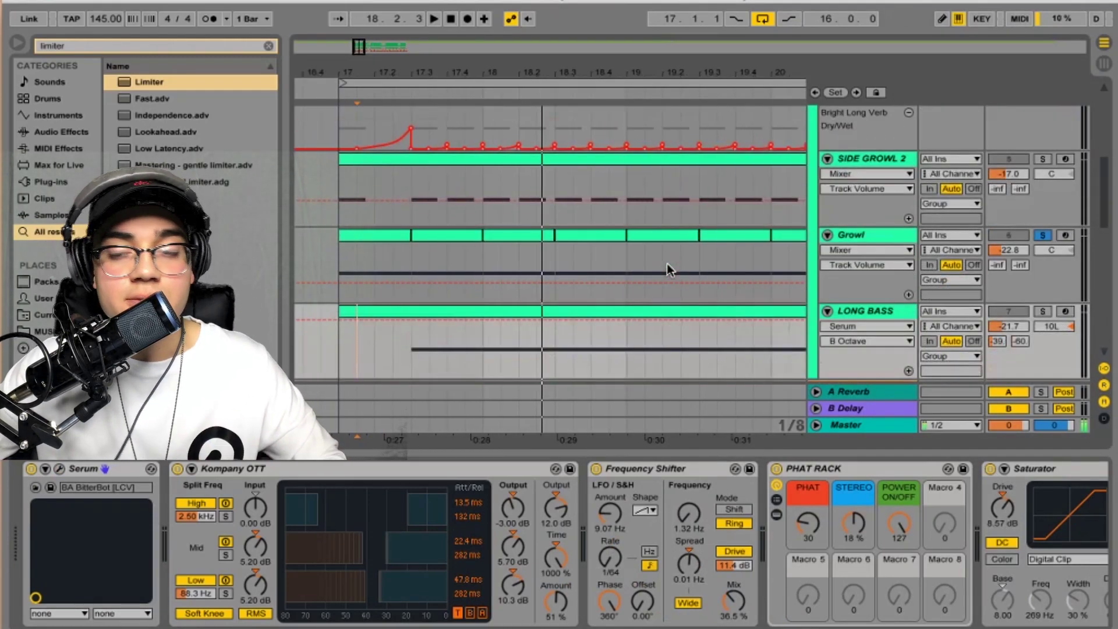
- Show the Growl track's device chain and play the soloed track to hear its sound
{"action": "left_click", "coordinate": [849, 236]}
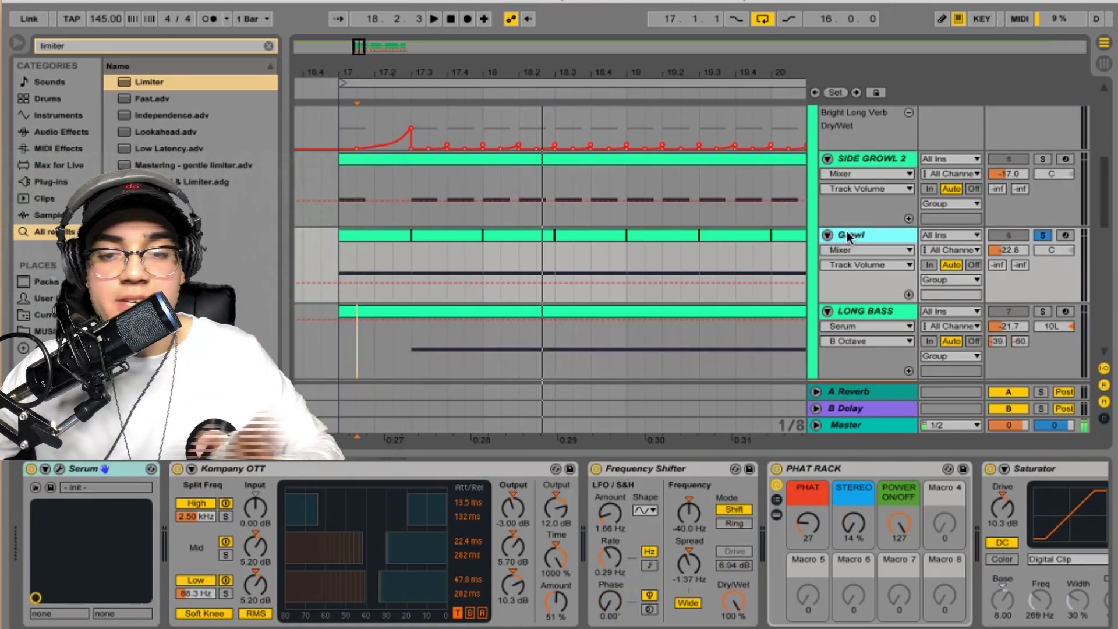
{"action": "key", "text": "space"}
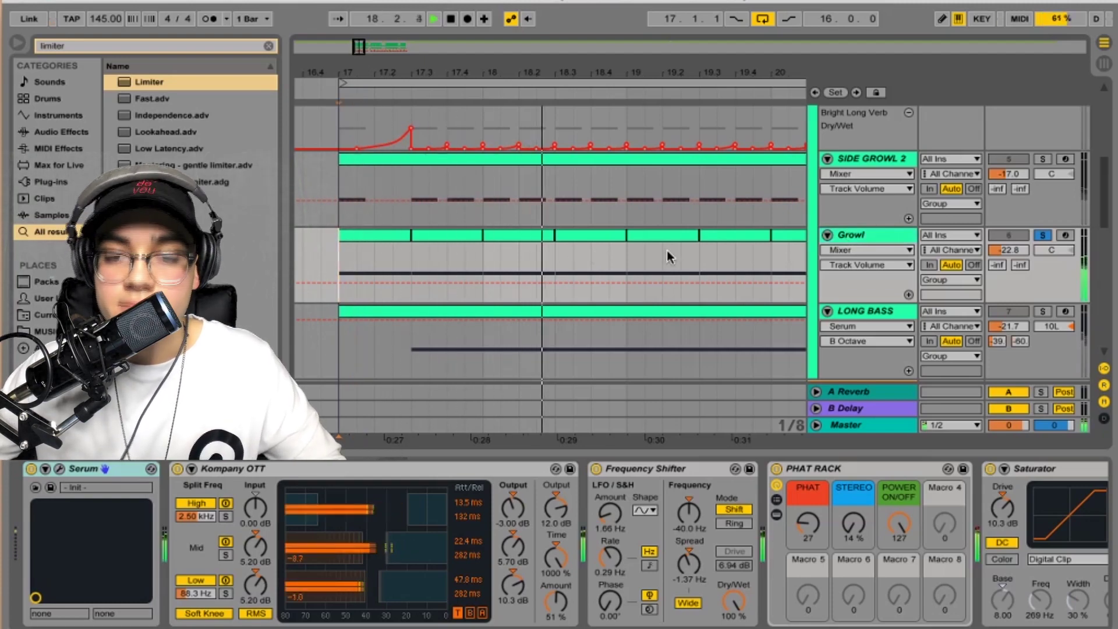
{"action": "key", "text": "space"}
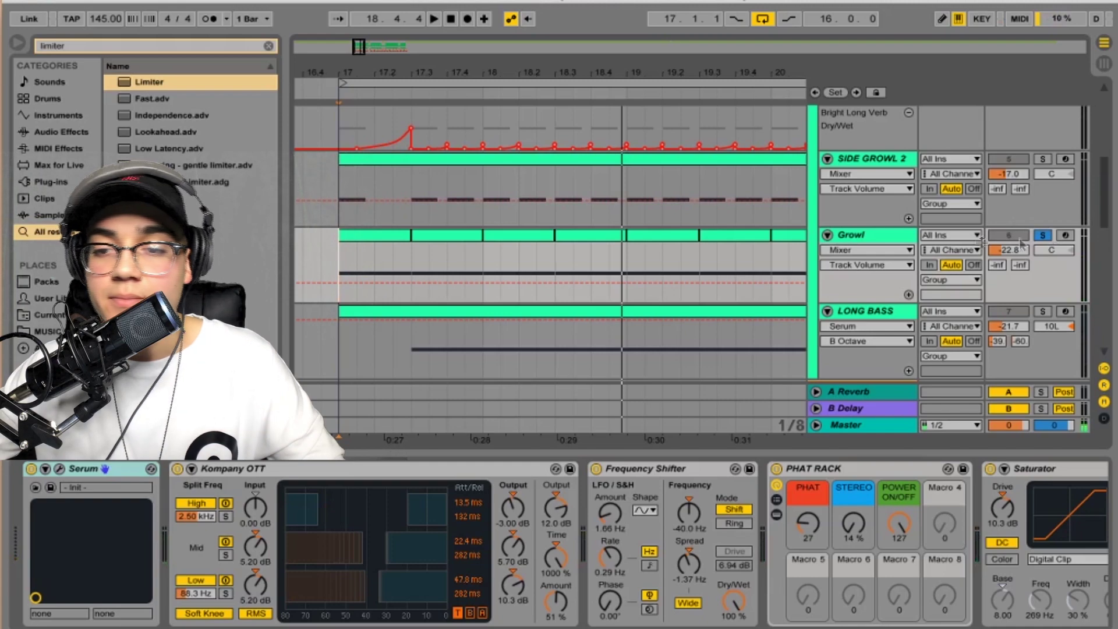
- Examine the Growl track's devices from Kompany OTT through EQ Eight and return to the start of the chain
{"action": "left_click", "coordinate": [839, 235]}
{"action": "scroll", "coordinate": [408, 531], "scroll_direction": "down", "scroll_amount": 5}
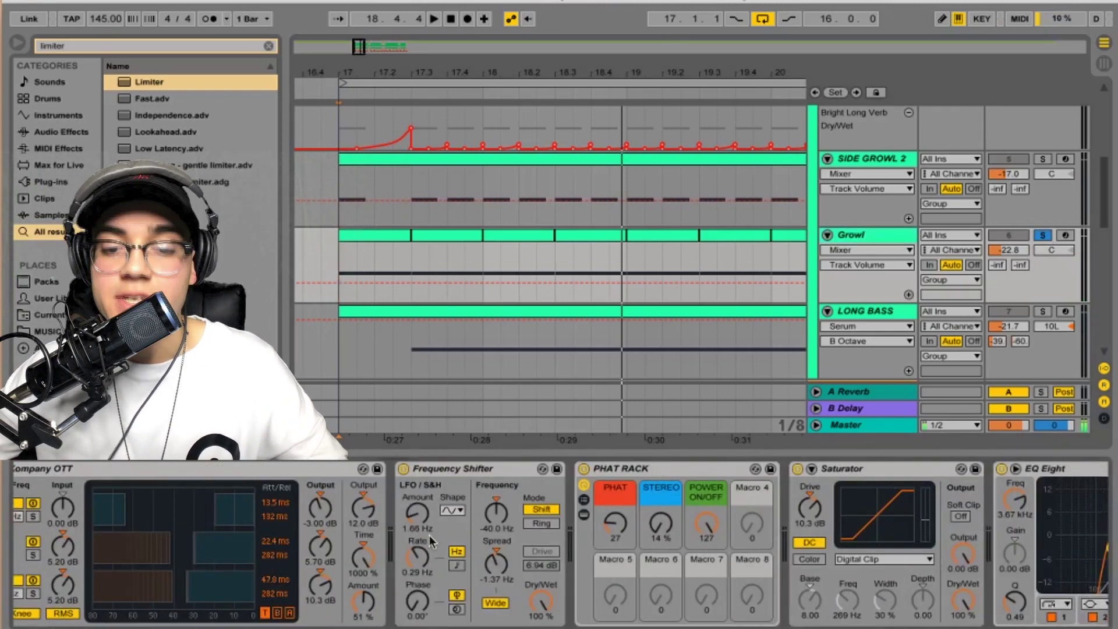
{"action": "scroll", "coordinate": [485, 483], "scroll_direction": "down", "scroll_amount": 8}
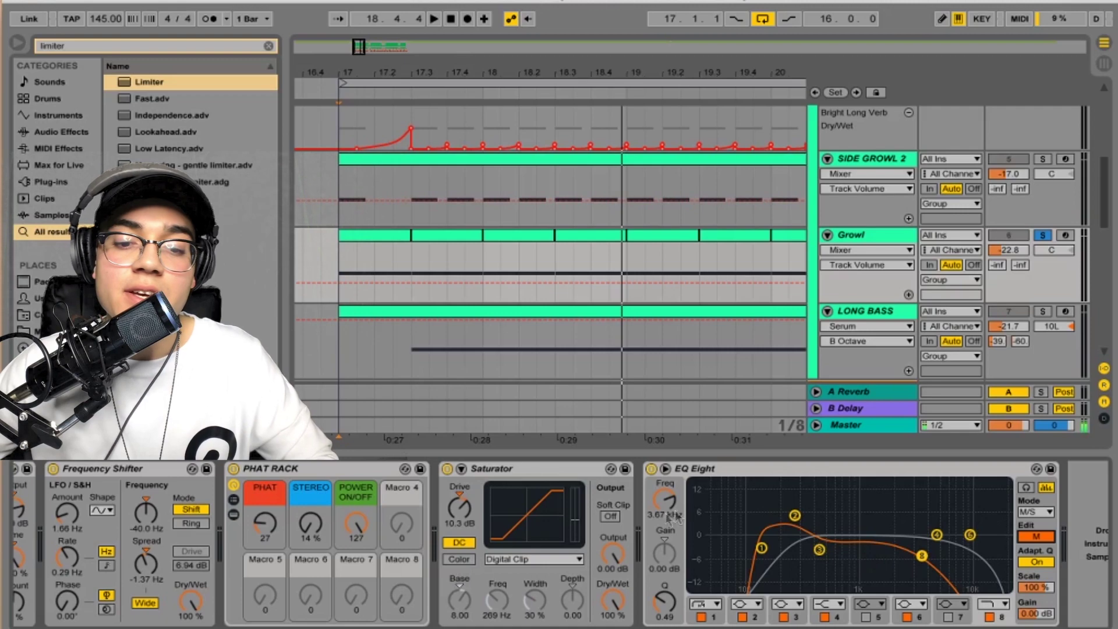
{"action": "scroll", "coordinate": [675, 515], "scroll_direction": "left", "scroll_amount": 5}
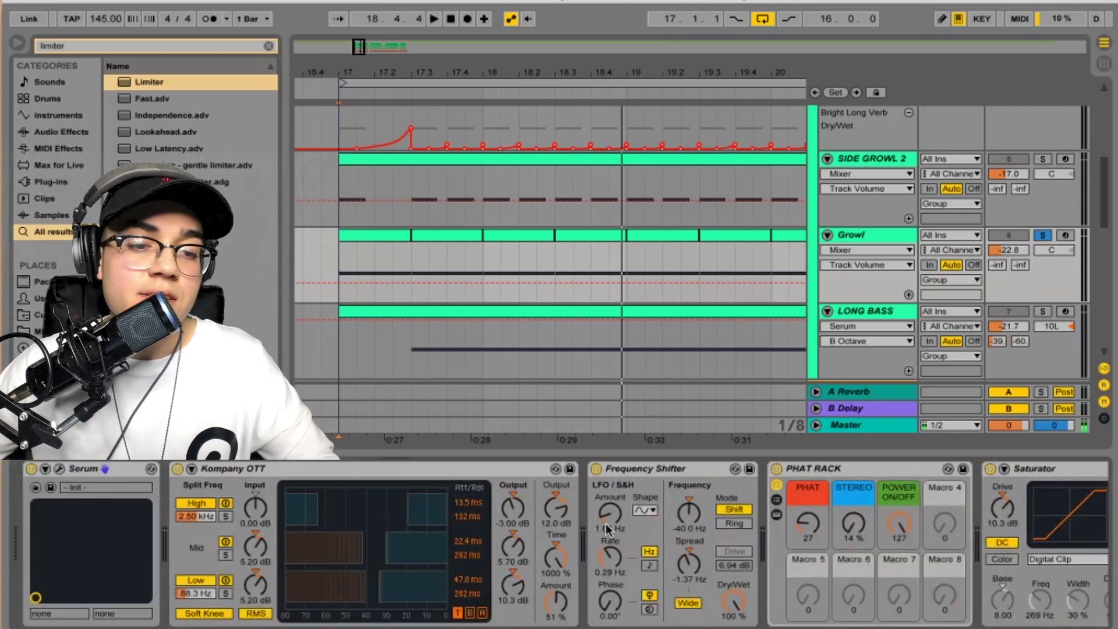
- Open the Growl track's Serum and browse the Live 10 Wavetables categories for oscillator A, keeping its current wavetable
{"action": "left_click", "coordinate": [60, 469]}
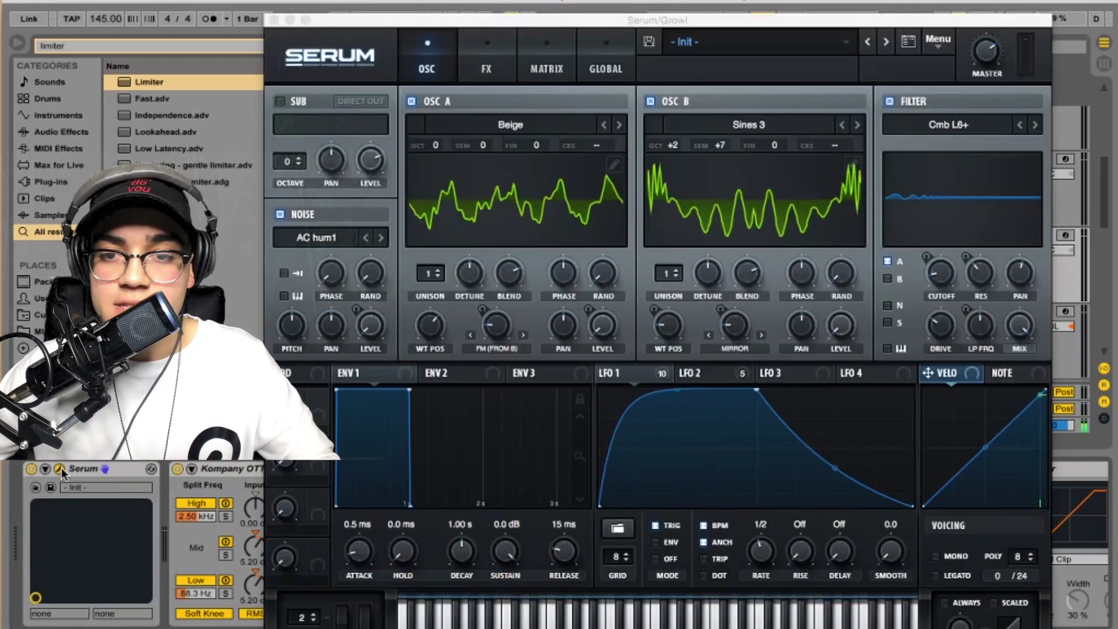
{"action": "left_click_drag", "start_coordinate": [600, 21], "coordinate": [666, 2]}
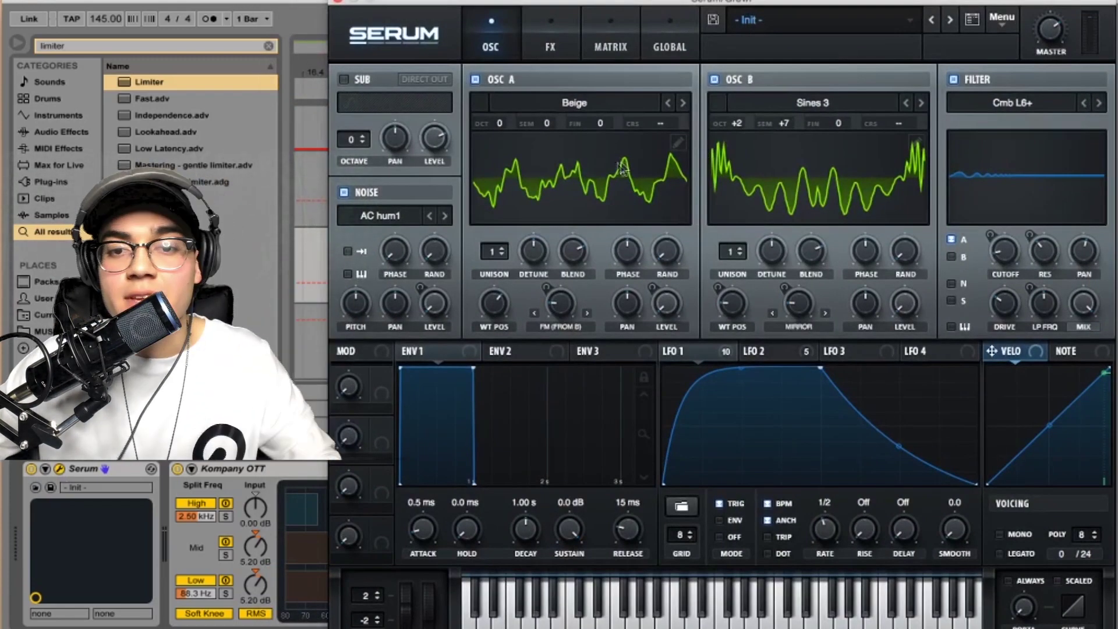
{"action": "left_click", "coordinate": [597, 104]}
{"action": "mouse_move", "coordinate": [609, 265]}
{"action": "mouse_move", "coordinate": [792, 263]}
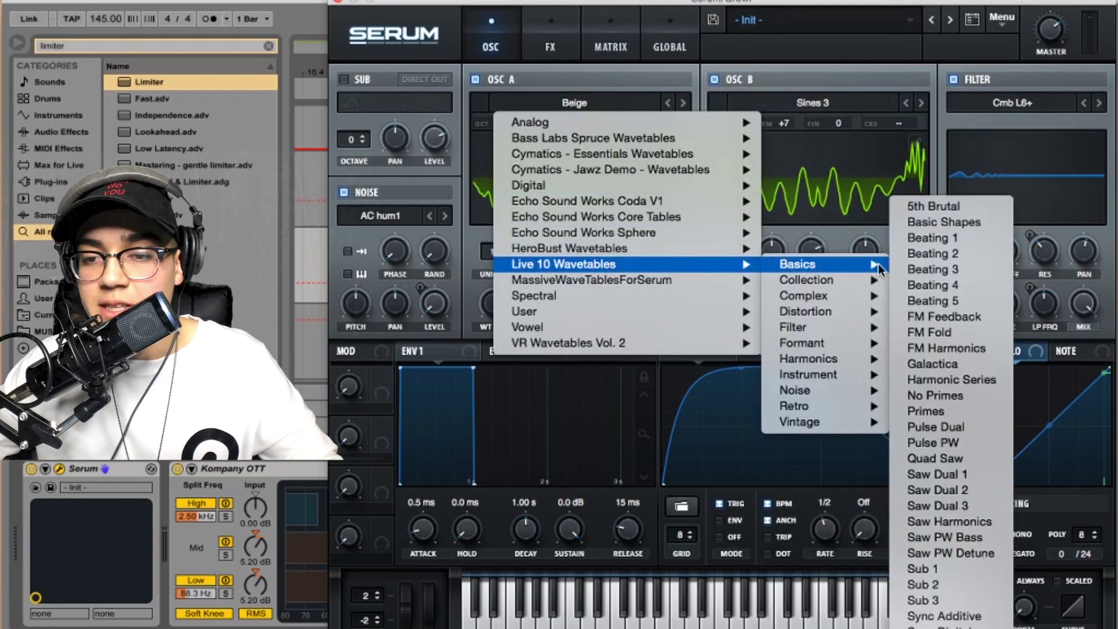
{"action": "mouse_move", "coordinate": [824, 285]}
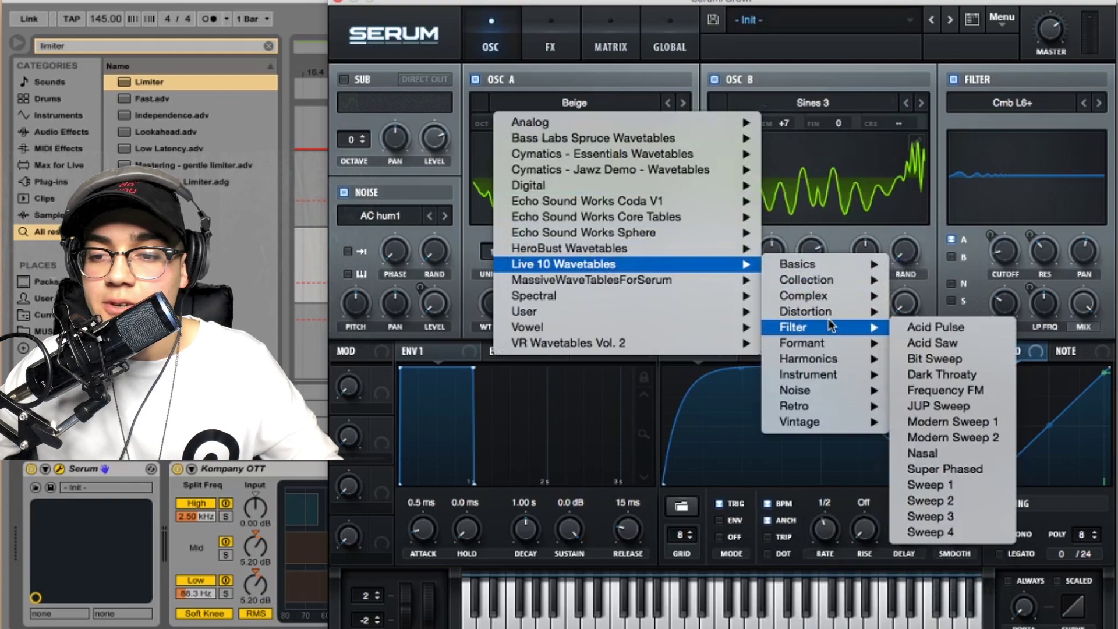
{"action": "mouse_move", "coordinate": [831, 342]}
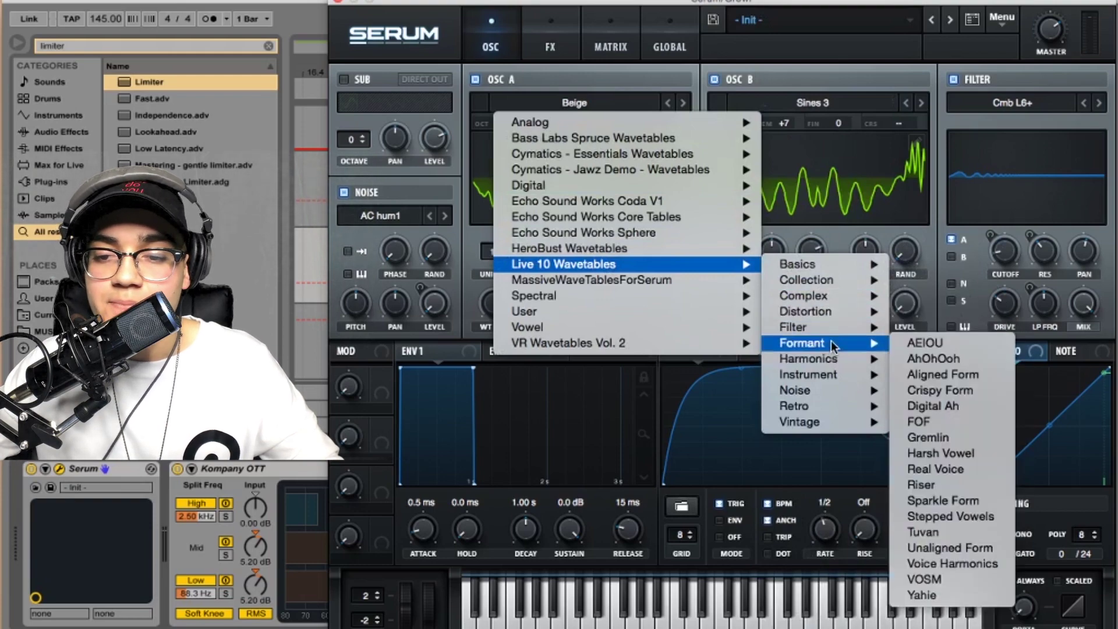
{"action": "mouse_move", "coordinate": [827, 397]}
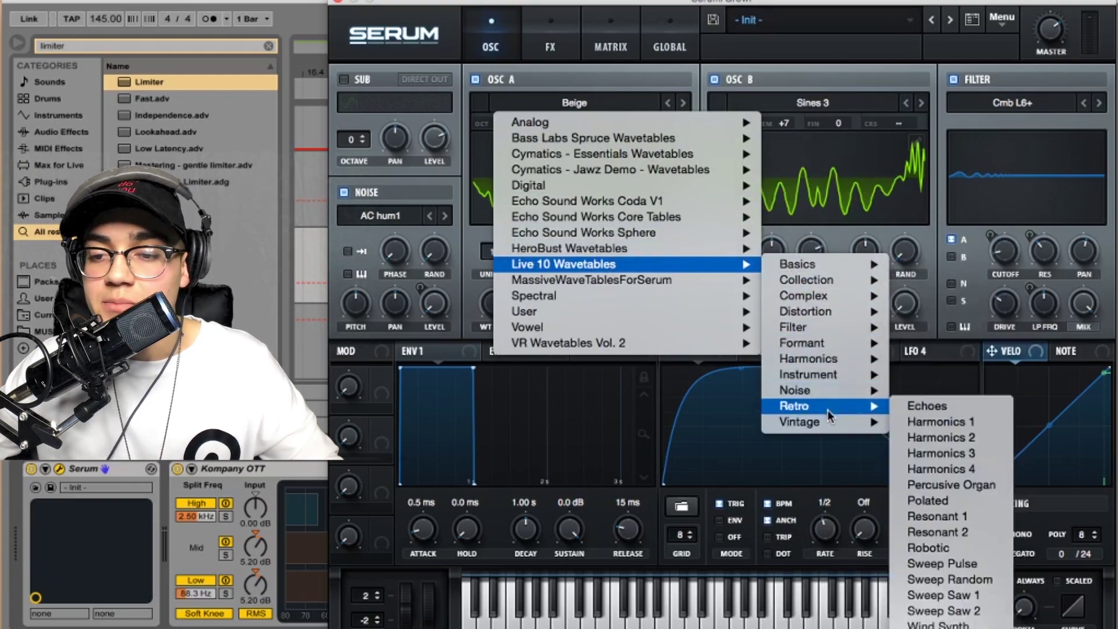
{"action": "left_click", "coordinate": [769, 3]}
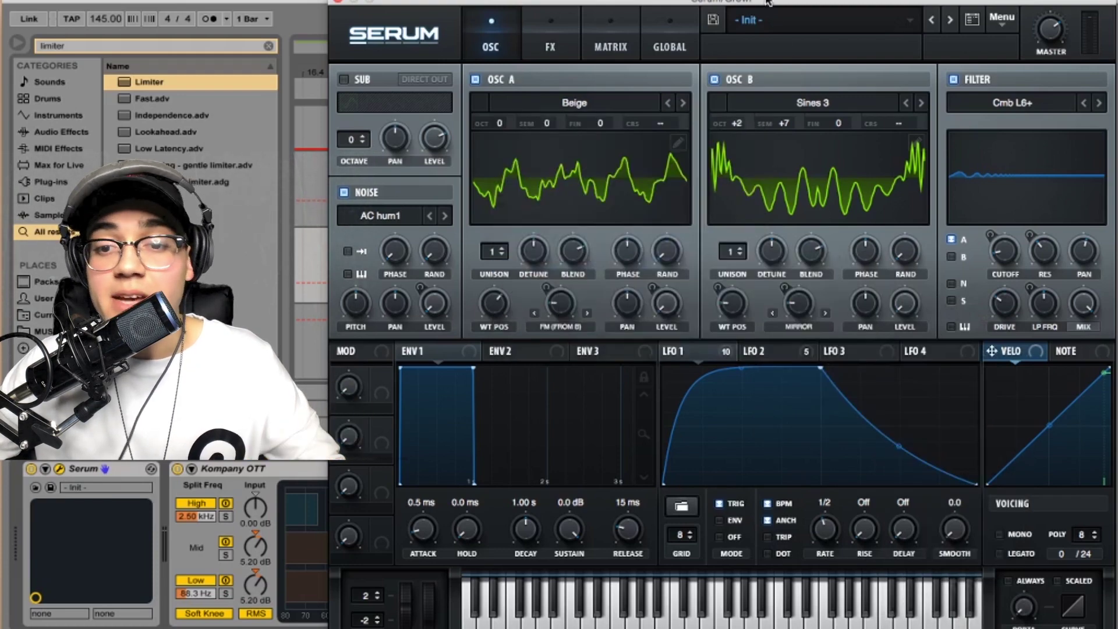
- Turn off oscillator B and the filter to hear the patch without them, and compare the LFO 2 and LFO 1 curves
{"action": "left_click", "coordinate": [715, 80]}
{"action": "left_click", "coordinate": [953, 79]}
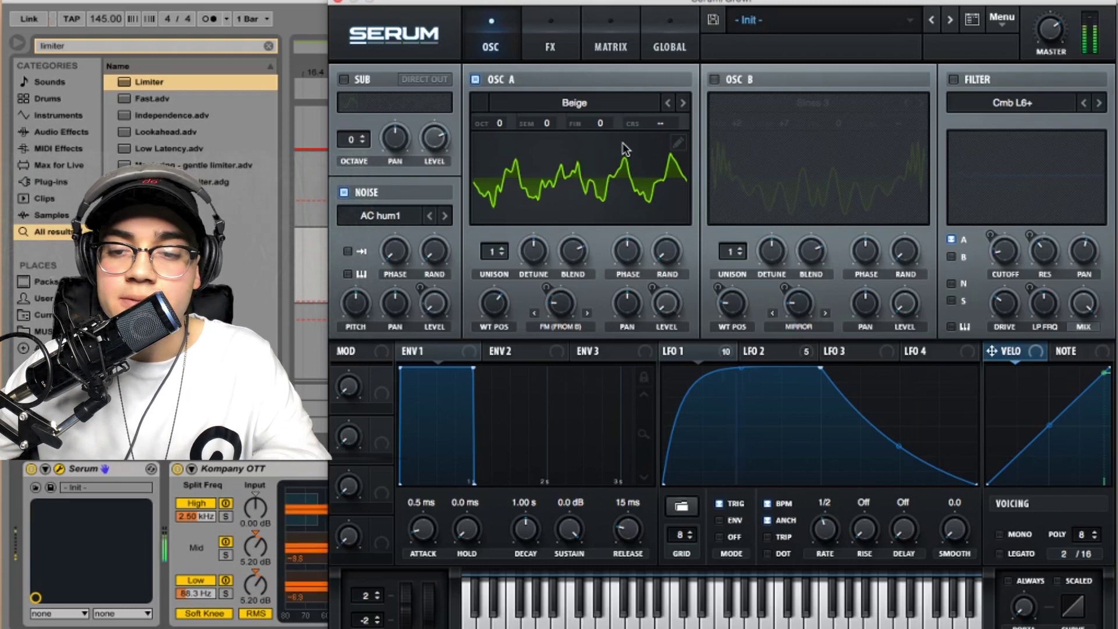
{"action": "left_click", "coordinate": [801, 355]}
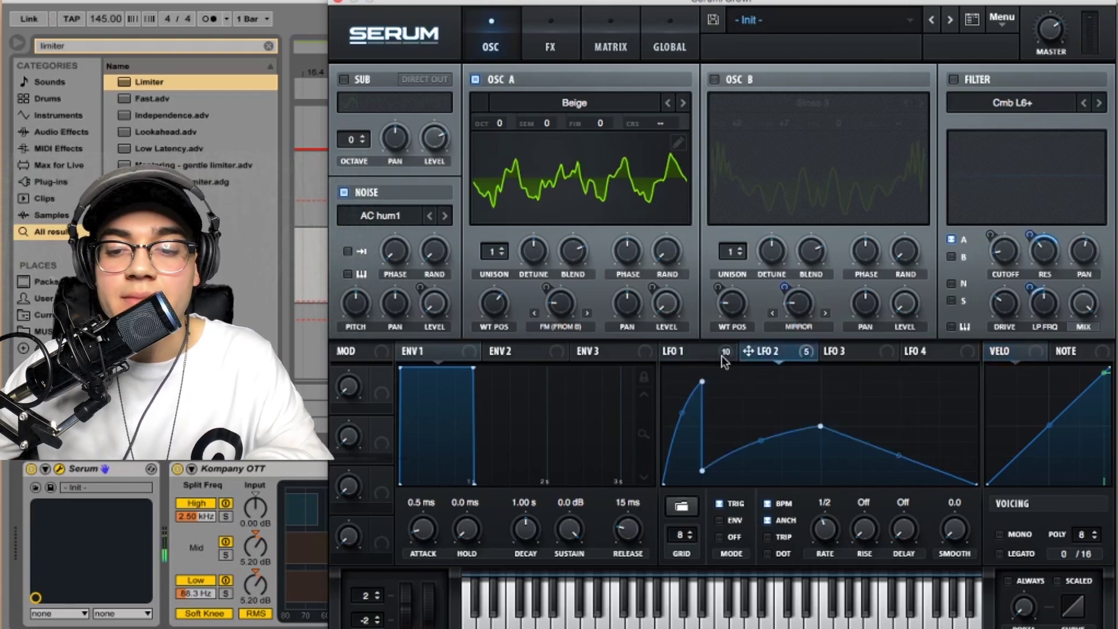
{"action": "left_click", "coordinate": [712, 355]}
- Turn oscillator B back on and show where Sines 3 sits in the Live 10 Harmonics wavetables
{"action": "left_click", "coordinate": [714, 79]}
{"action": "left_click", "coordinate": [838, 106]}
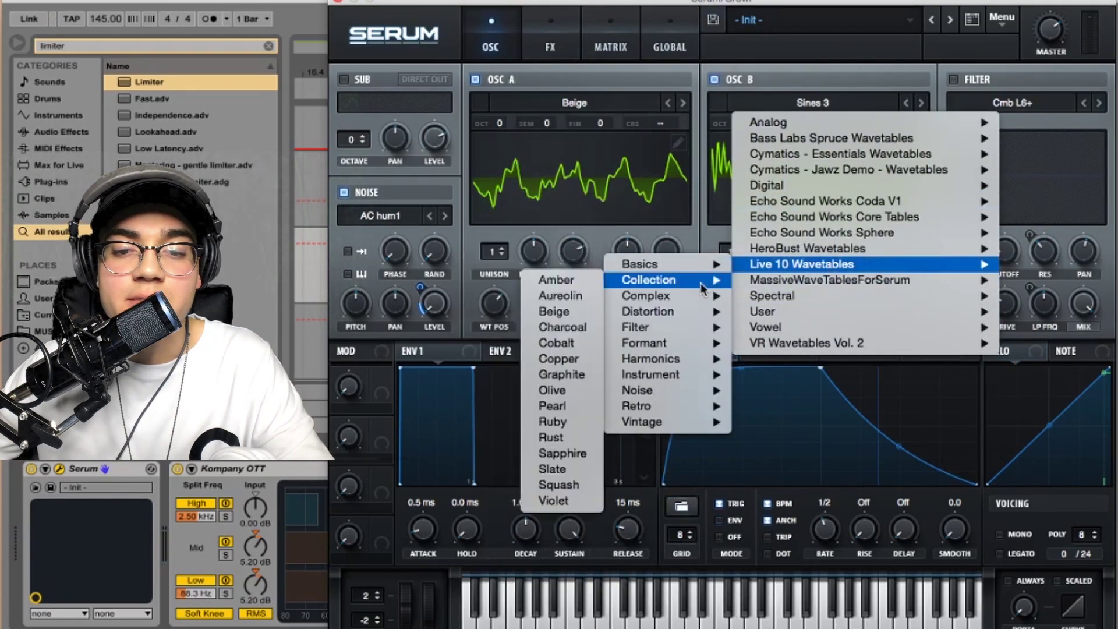
{"action": "mouse_move", "coordinate": [699, 313]}
{"action": "mouse_move", "coordinate": [688, 361]}
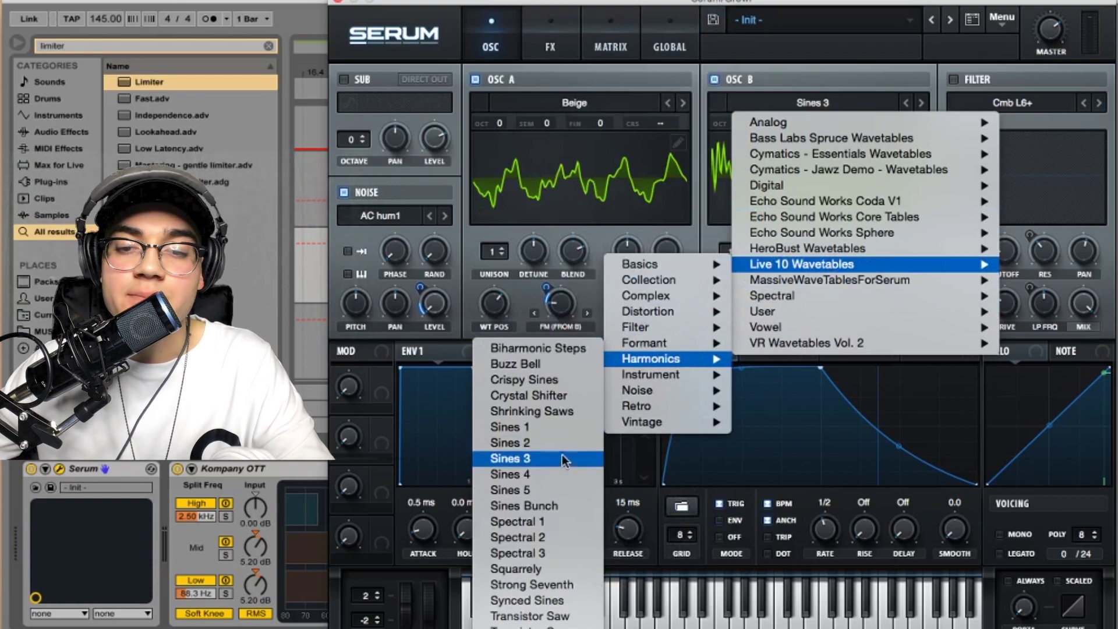
{"action": "left_click", "coordinate": [793, 3]}
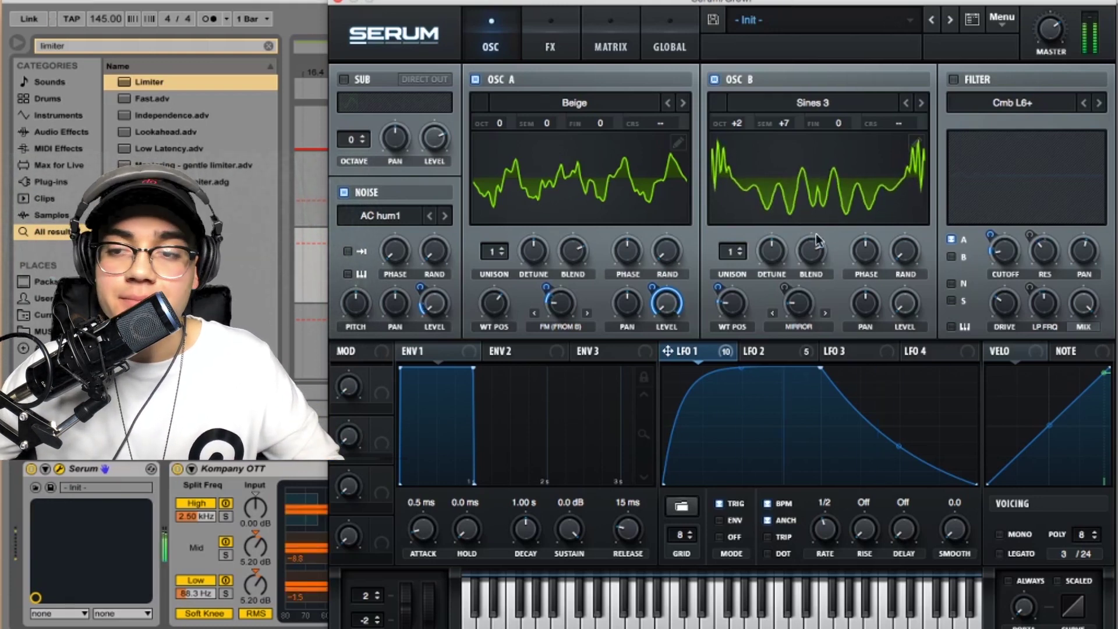
- Turn the filter back on and compare which oscillator and filter controls LFO 1 and LFO 2 modulate
{"action": "left_click", "coordinate": [955, 80]}
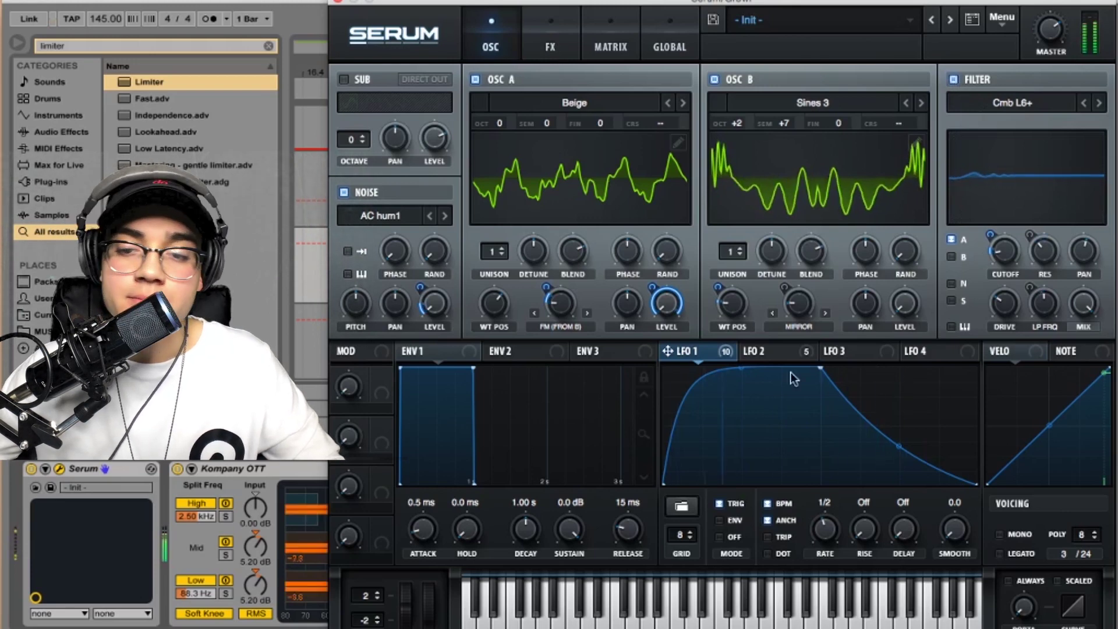
{"action": "left_click", "coordinate": [780, 351]}
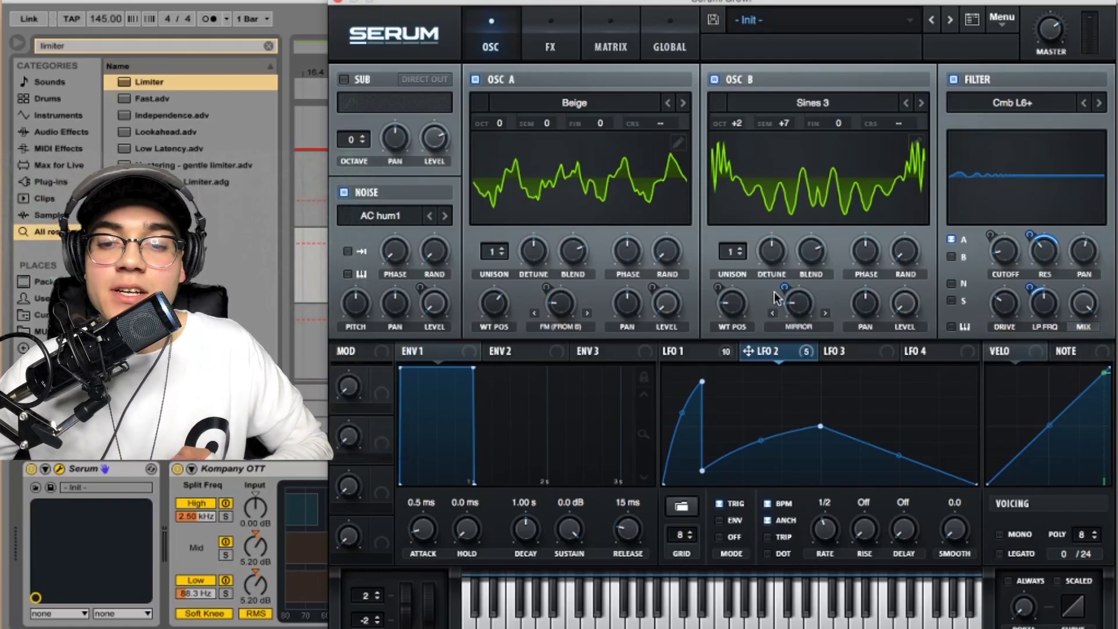
{"action": "left_click", "coordinate": [707, 355]}
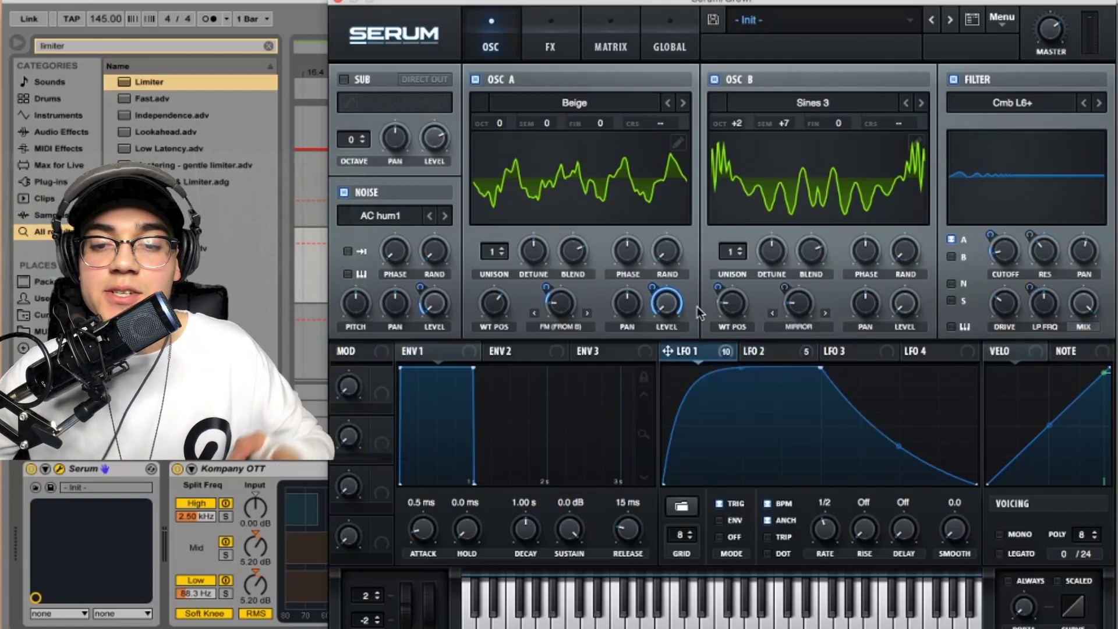
{"action": "left_click_drag", "start_coordinate": [648, 285], "coordinate": [651, 287]}
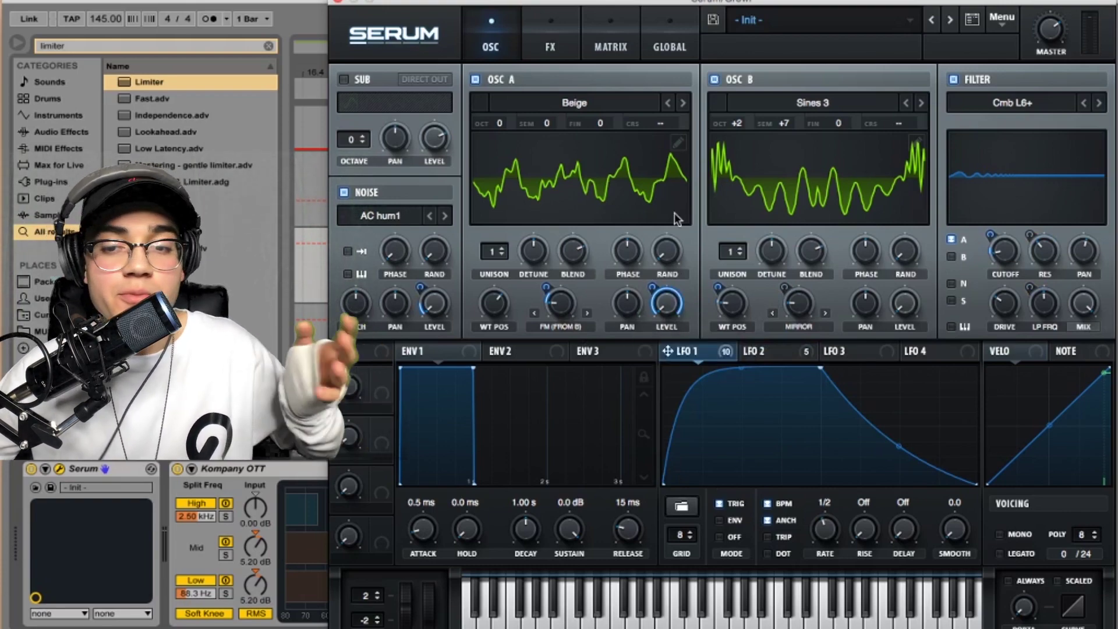
{"action": "left_click", "coordinate": [768, 352]}
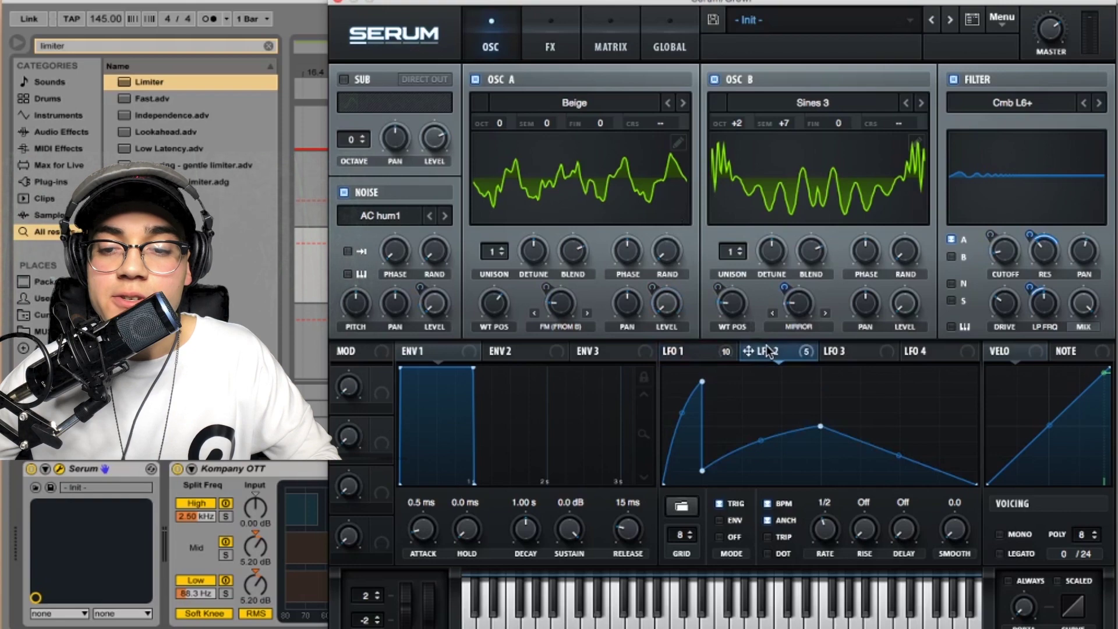
{"action": "mouse_move", "coordinate": [797, 353]}
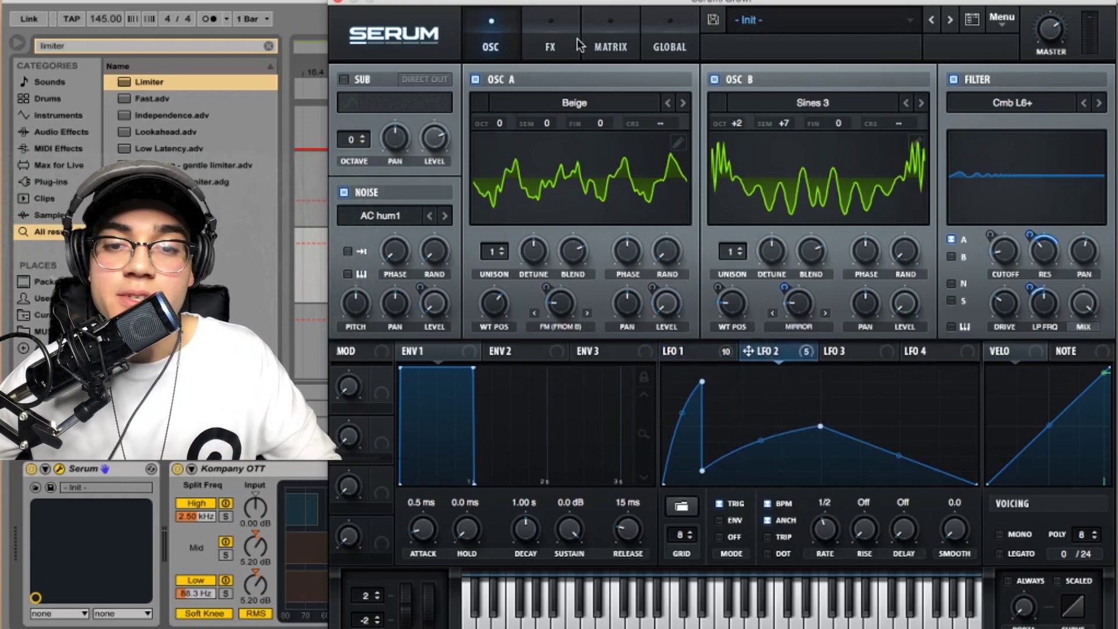
- Examine the Growl patch's effects from Hyper/Dimension down to Filter, including LFO 1's modulation of the EQ, and close Serum
{"action": "left_click", "coordinate": [553, 35]}
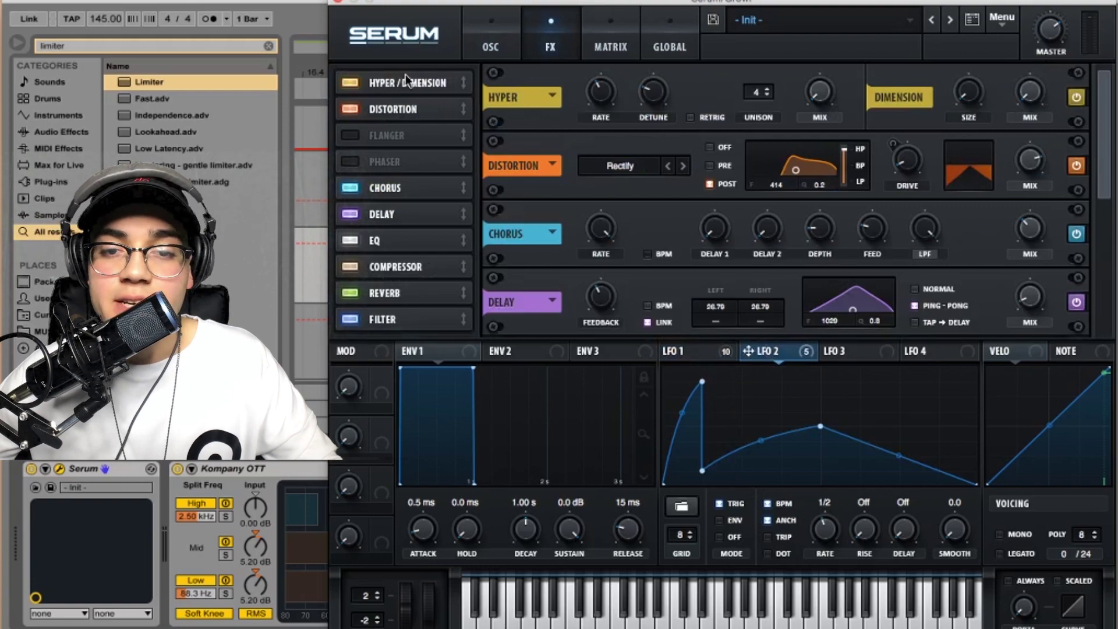
{"action": "left_click_drag", "start_coordinate": [1108, 124], "coordinate": [1114, 181]}
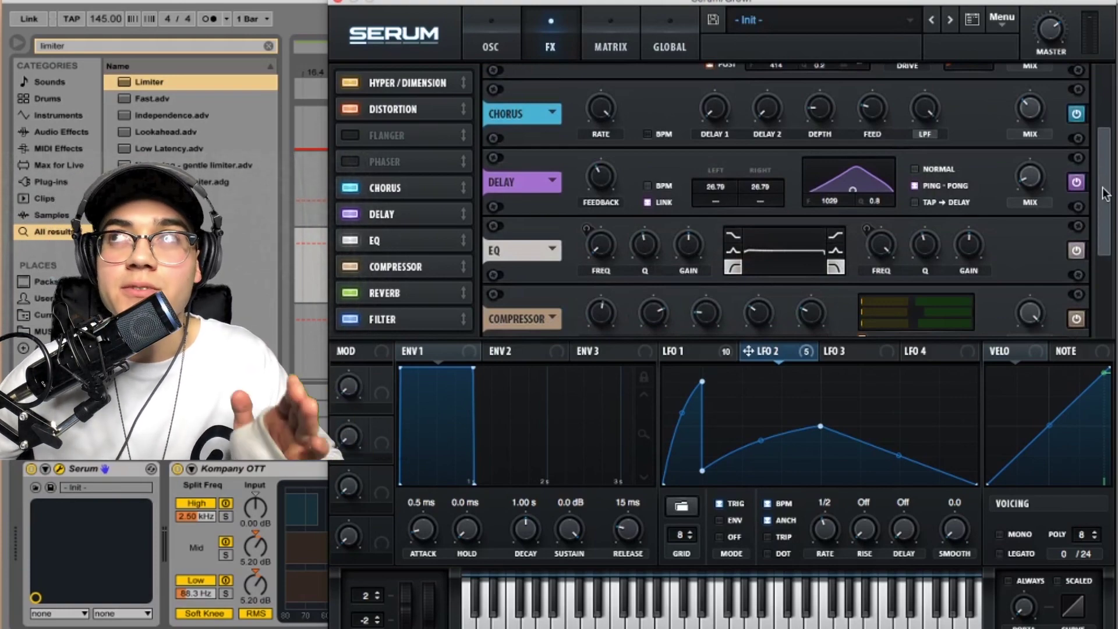
{"action": "left_click_drag", "start_coordinate": [1105, 194], "coordinate": [1107, 204]}
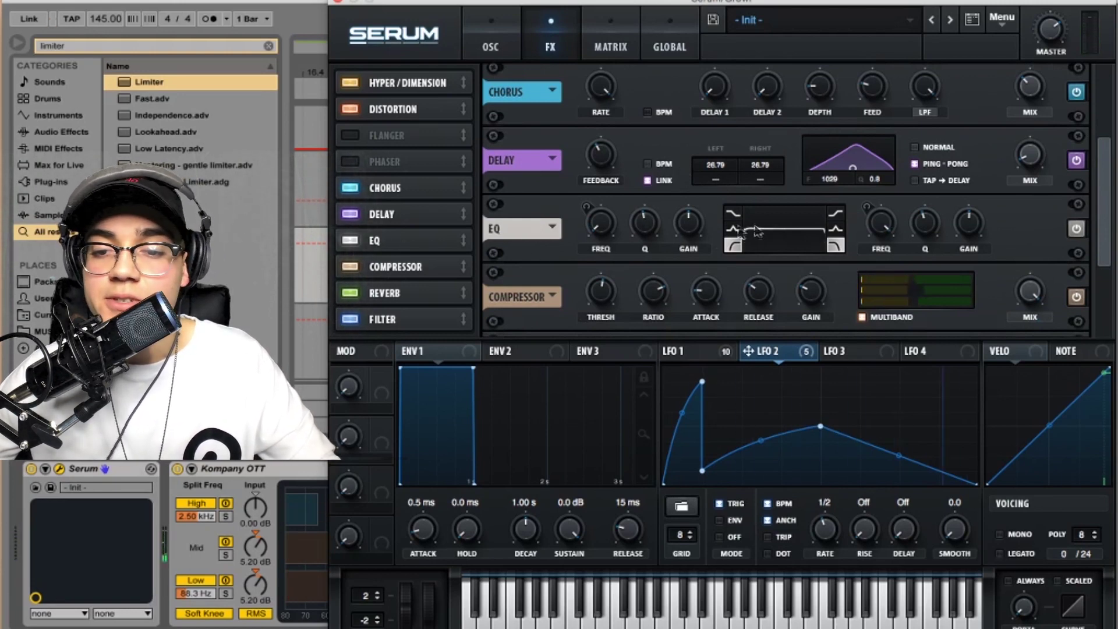
{"action": "left_click", "coordinate": [689, 348]}
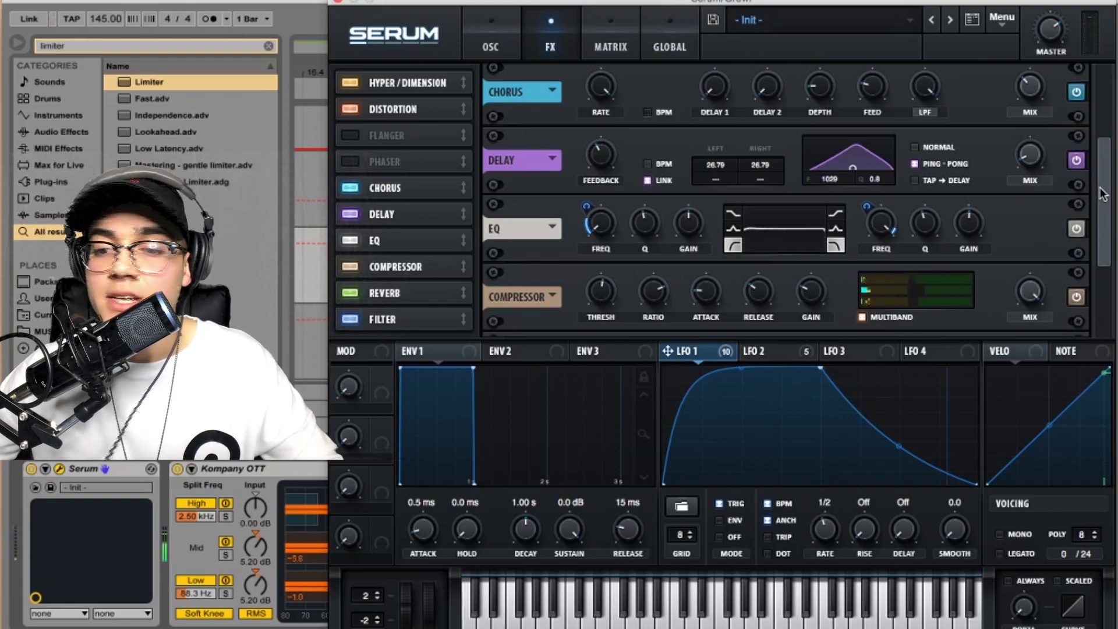
{"action": "scroll", "coordinate": [1103, 194], "scroll_direction": "down", "scroll_amount": 3}
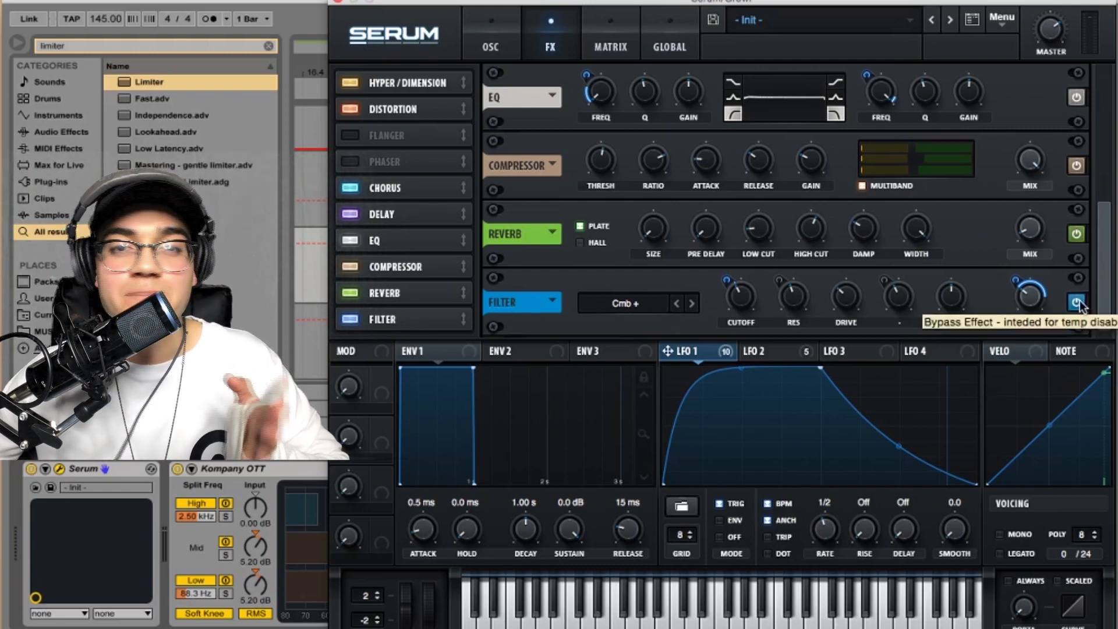
{"action": "left_click", "coordinate": [491, 46]}
{"action": "left_click", "coordinate": [337, 2]}
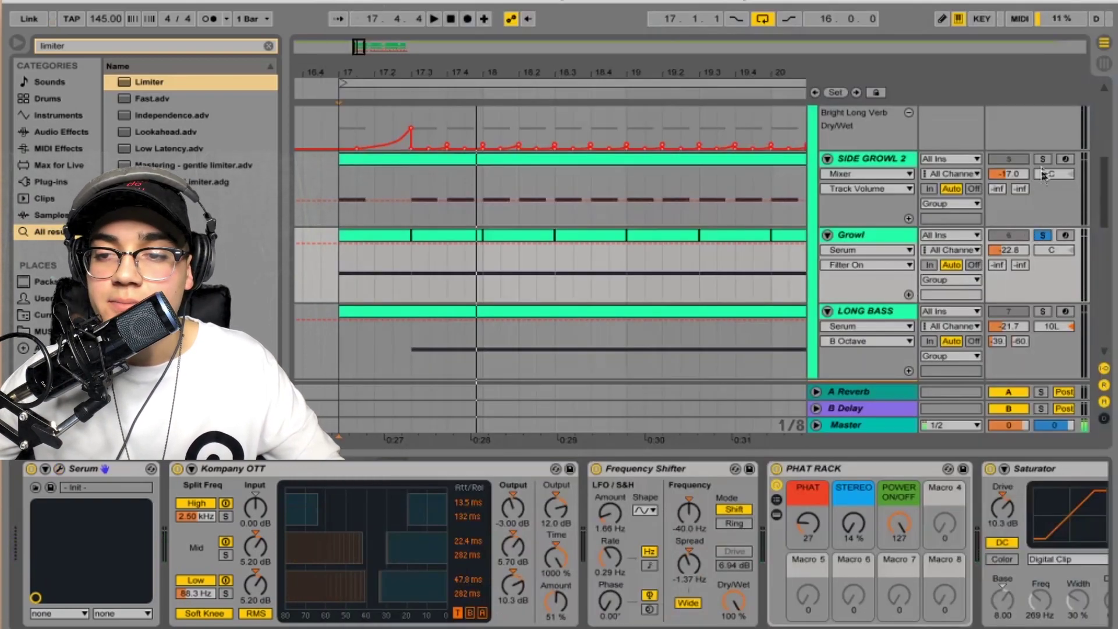
- Solo only the SIDE GROWL track and place the playback start at bar 17 on it
{"action": "scroll", "coordinate": [1029, 227], "scroll_direction": "up", "scroll_amount": 3}
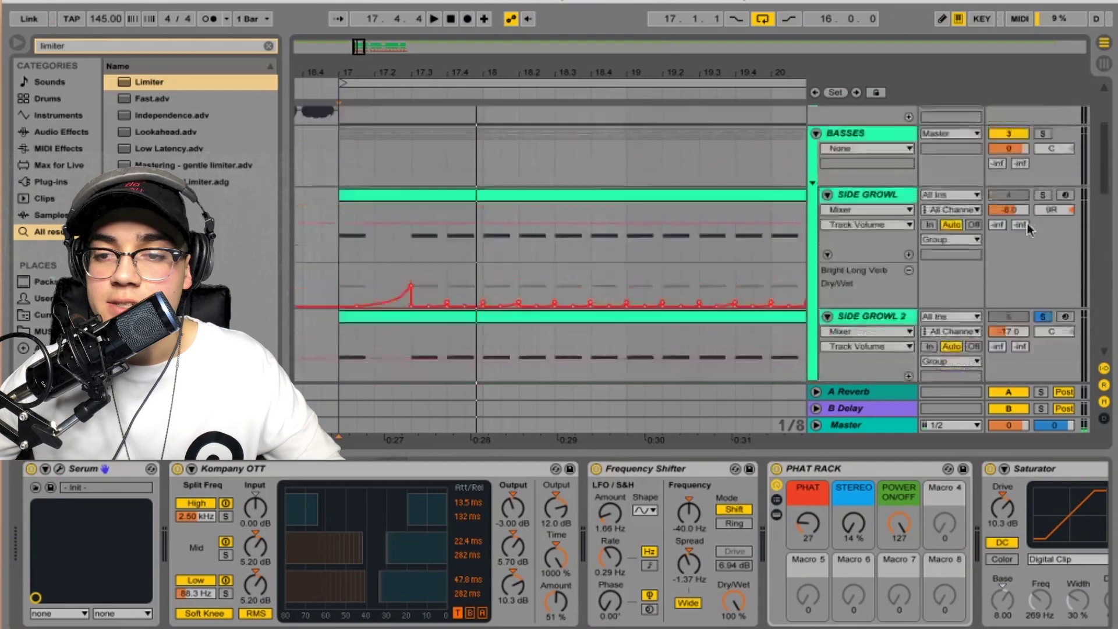
{"action": "left_click", "coordinate": [1046, 195]}
{"action": "left_click", "coordinate": [1043, 317]}
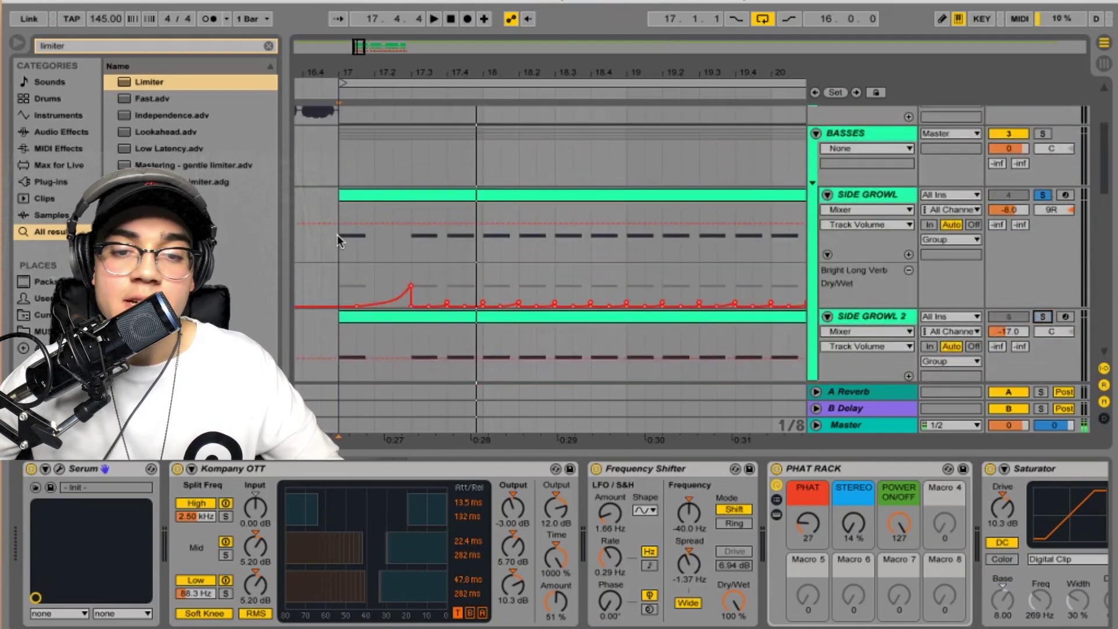
{"action": "left_click", "coordinate": [337, 235]}
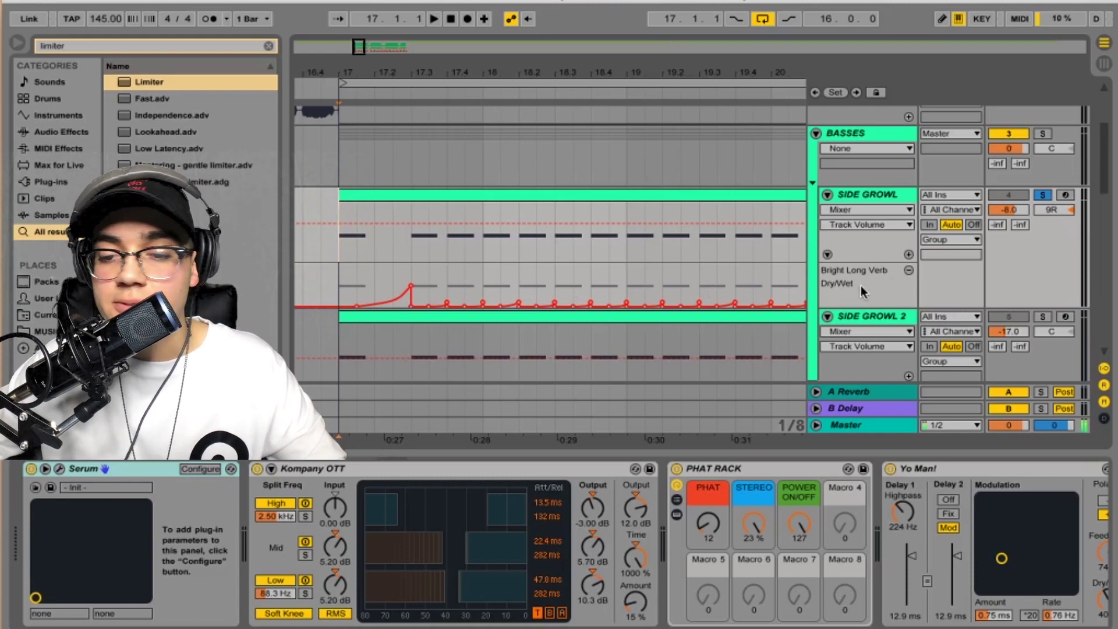
- Inspect Bright Long Verb and Grain Delay in the SIDE GROWL chain, play the soloed track, and return to the chain's start
{"action": "scroll", "coordinate": [653, 542], "scroll_direction": "right", "scroll_amount": 10}
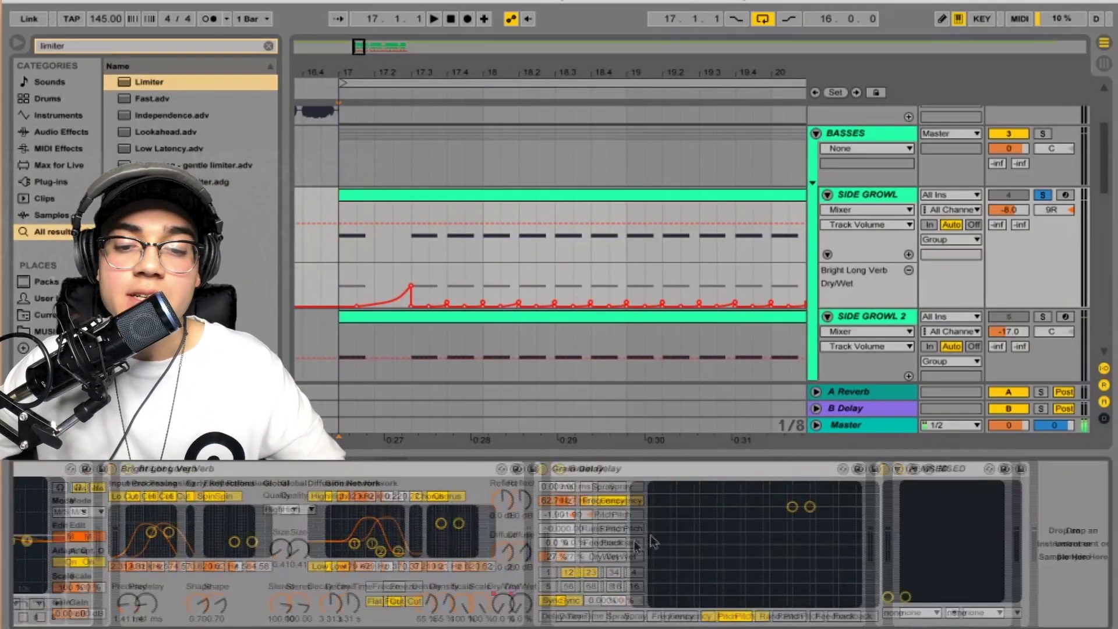
{"action": "scroll", "coordinate": [640, 553], "scroll_direction": "left", "scroll_amount": 2}
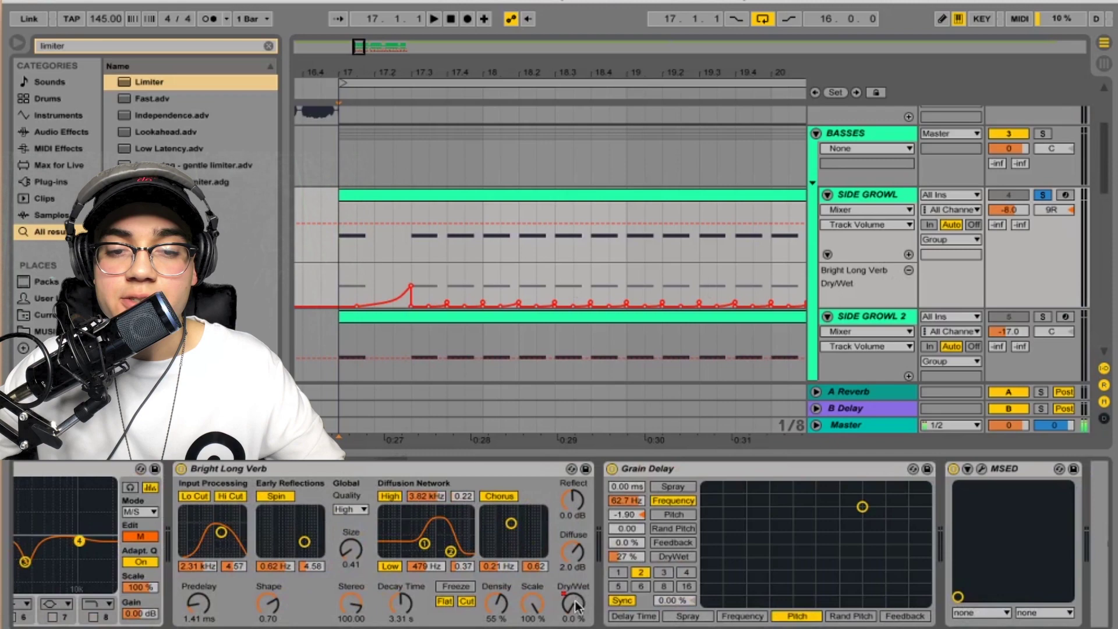
{"action": "key", "text": "space"}
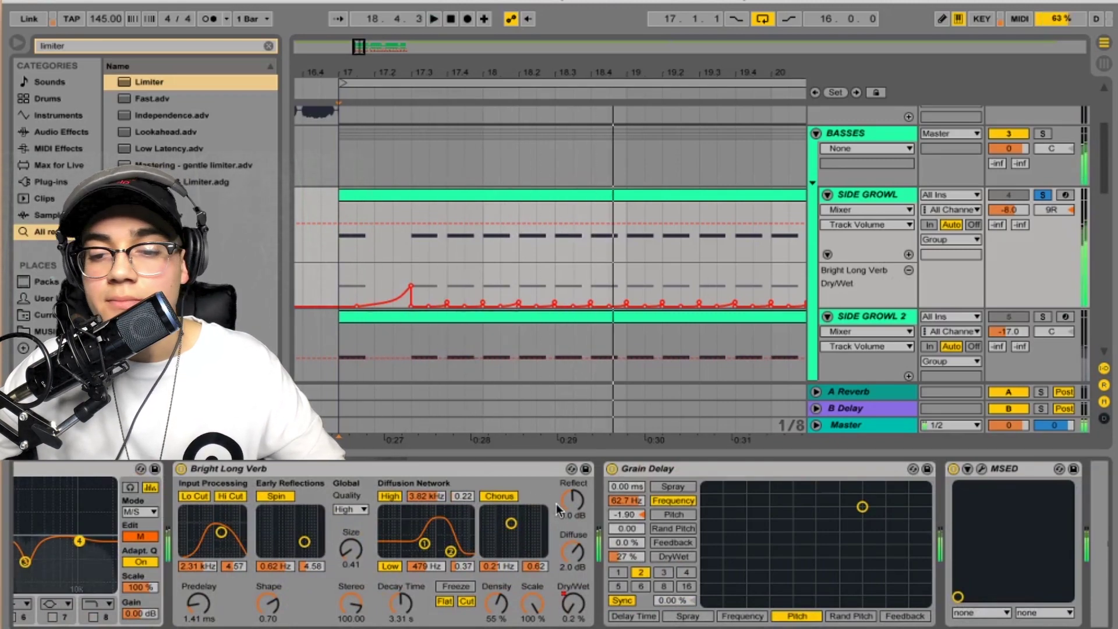
{"action": "key", "text": "space"}
{"action": "scroll", "coordinate": [557, 510], "scroll_direction": "left", "scroll_amount": 10}
{"action": "scroll", "coordinate": [558, 509], "scroll_direction": "left", "scroll_amount": 5}
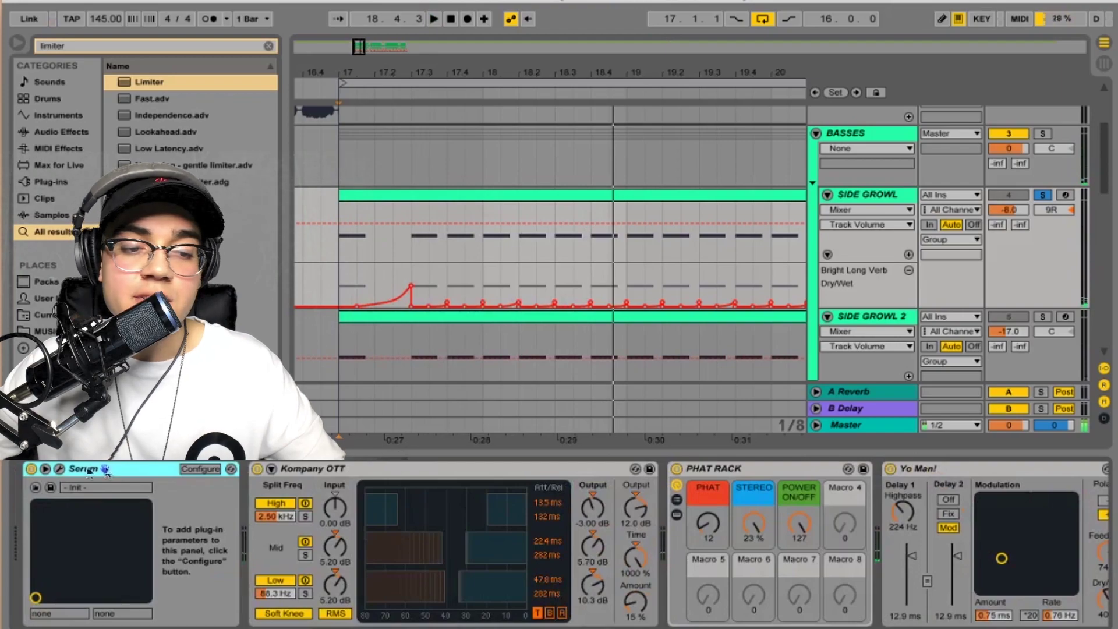
- Open the SIDE GROWL track's Serum and turn off the filter and oscillator B to hear oscillator A alone
{"action": "left_click", "coordinate": [61, 470]}
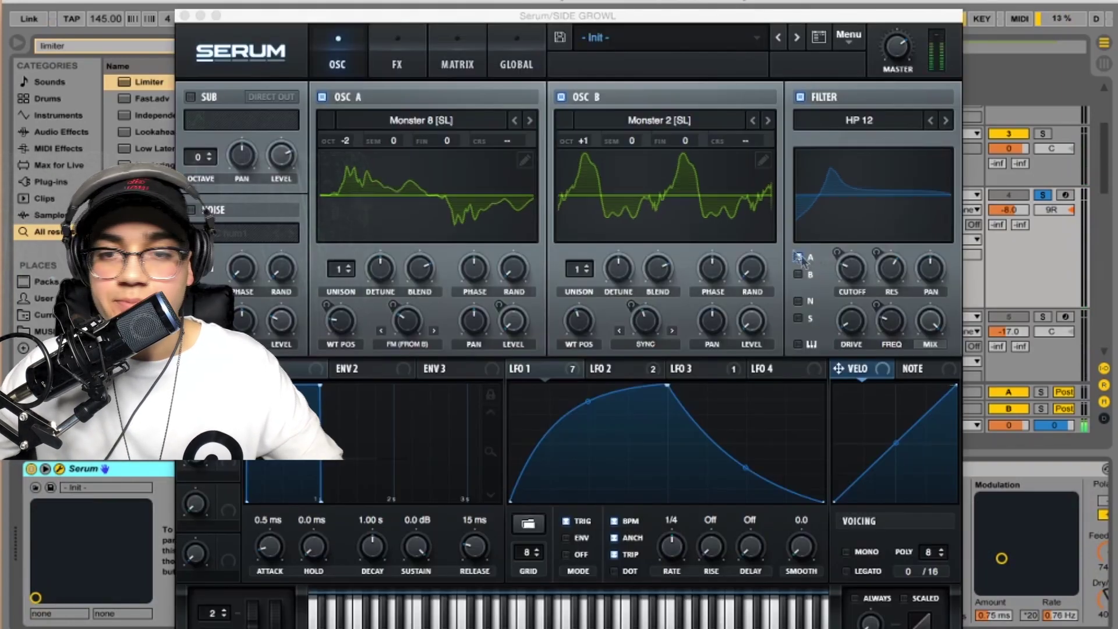
{"action": "left_click_drag", "start_coordinate": [560, 20], "coordinate": [717, 2]}
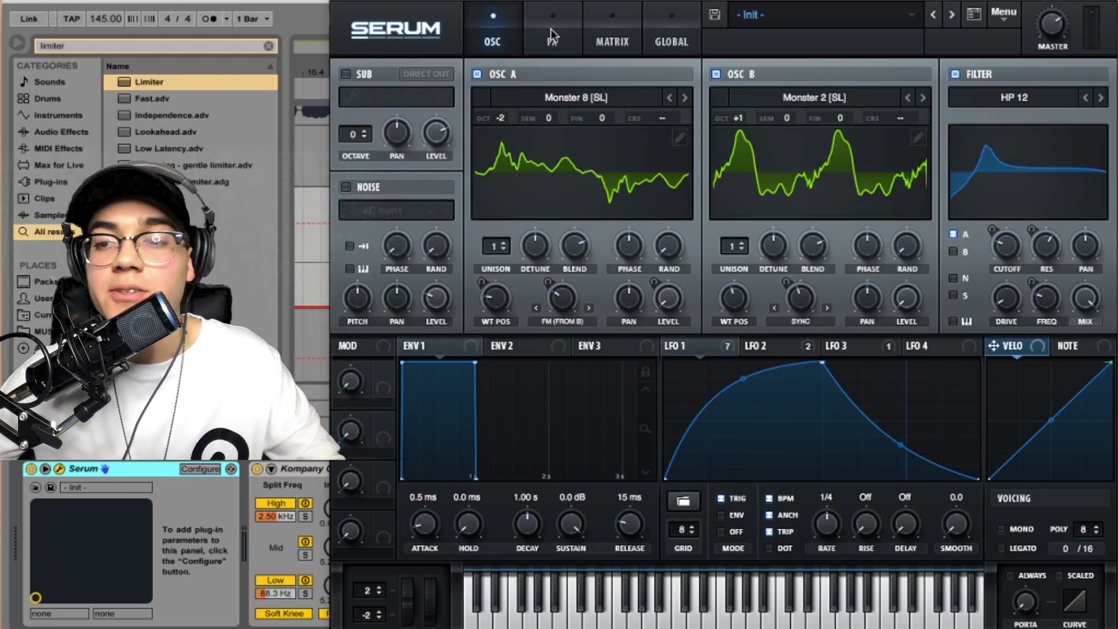
{"action": "left_click", "coordinate": [955, 74]}
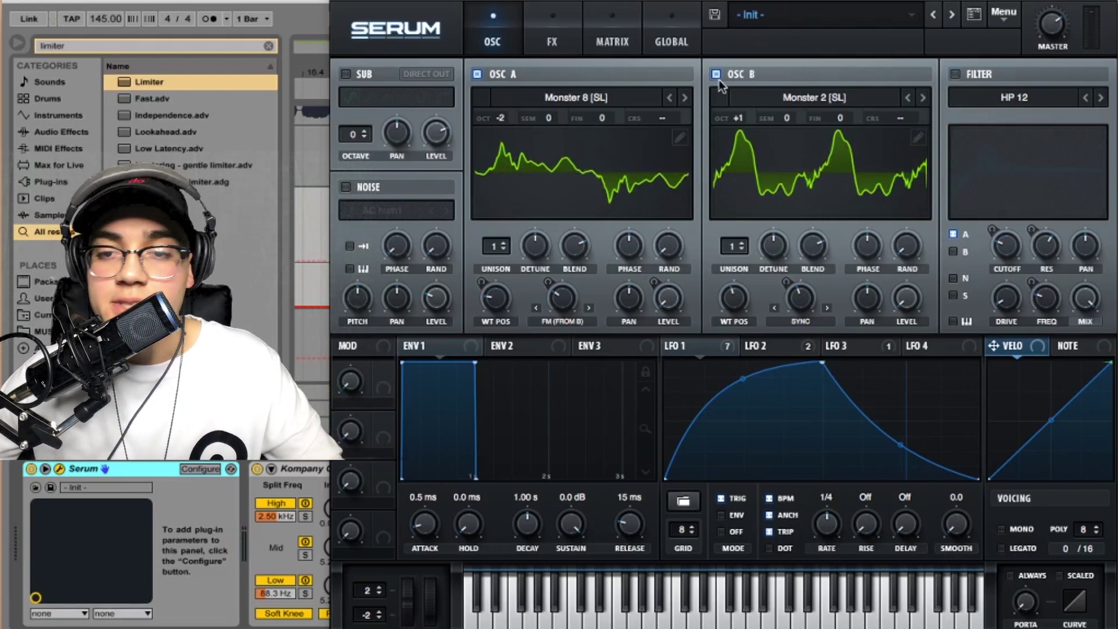
{"action": "left_click", "coordinate": [717, 74]}
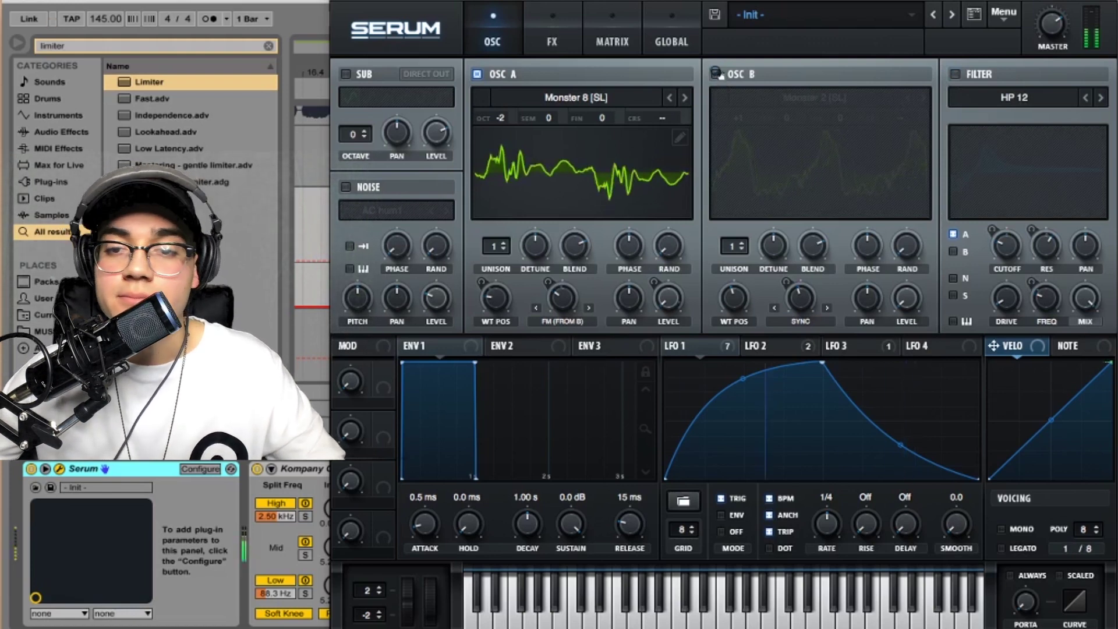
- Turn oscillator B and the filter back on in the SIDE GROWL Serum patch
{"action": "left_click", "coordinate": [716, 74]}
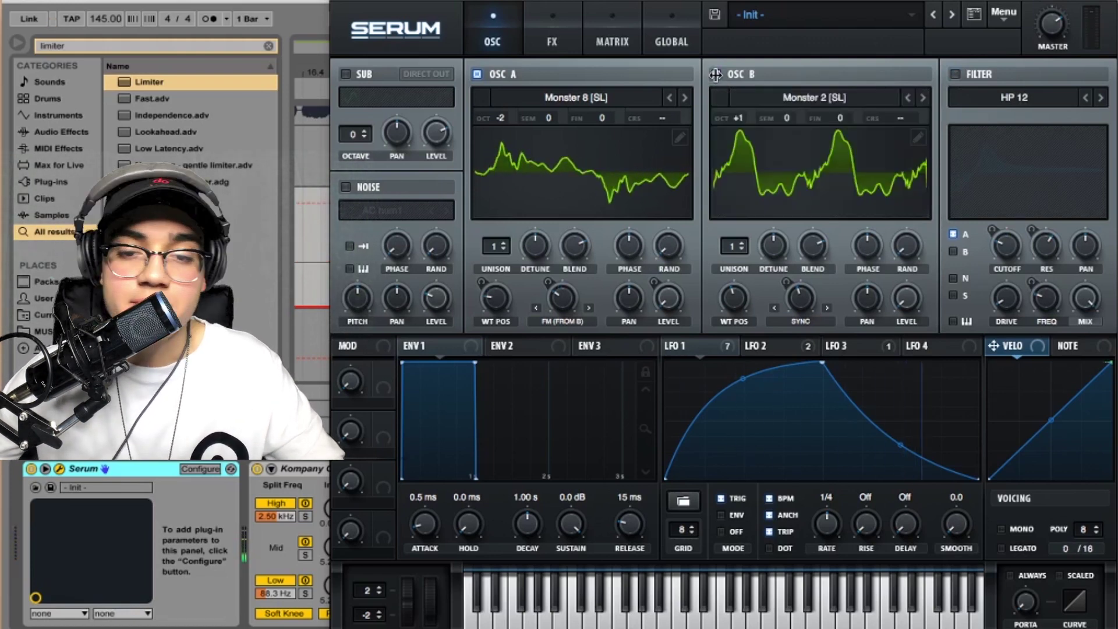
{"action": "left_click", "coordinate": [956, 74]}
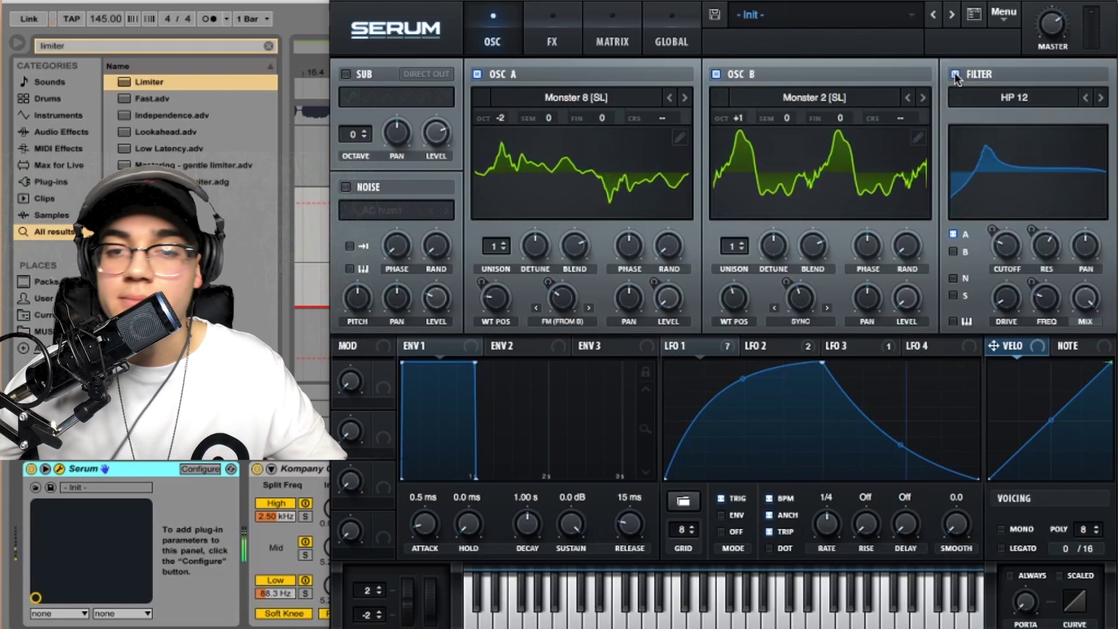
- Examine the SIDE GROWL patch's effects, comparing the sound with the Filter and Compressor bypassed, and close Serum
{"action": "left_click", "coordinate": [566, 28]}
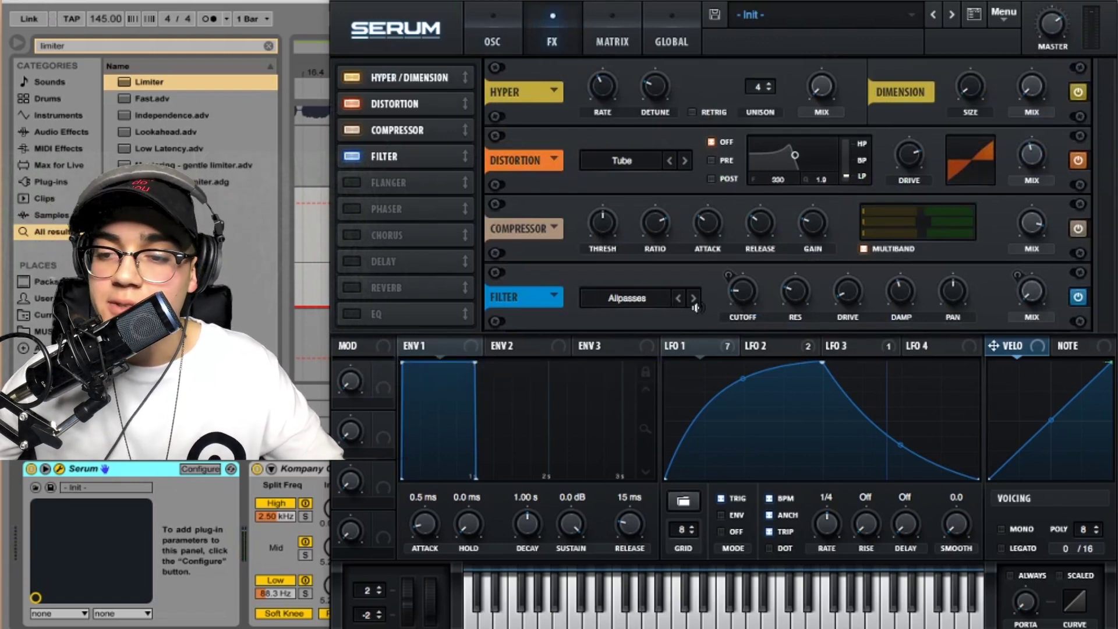
{"action": "left_click", "coordinate": [1079, 298]}
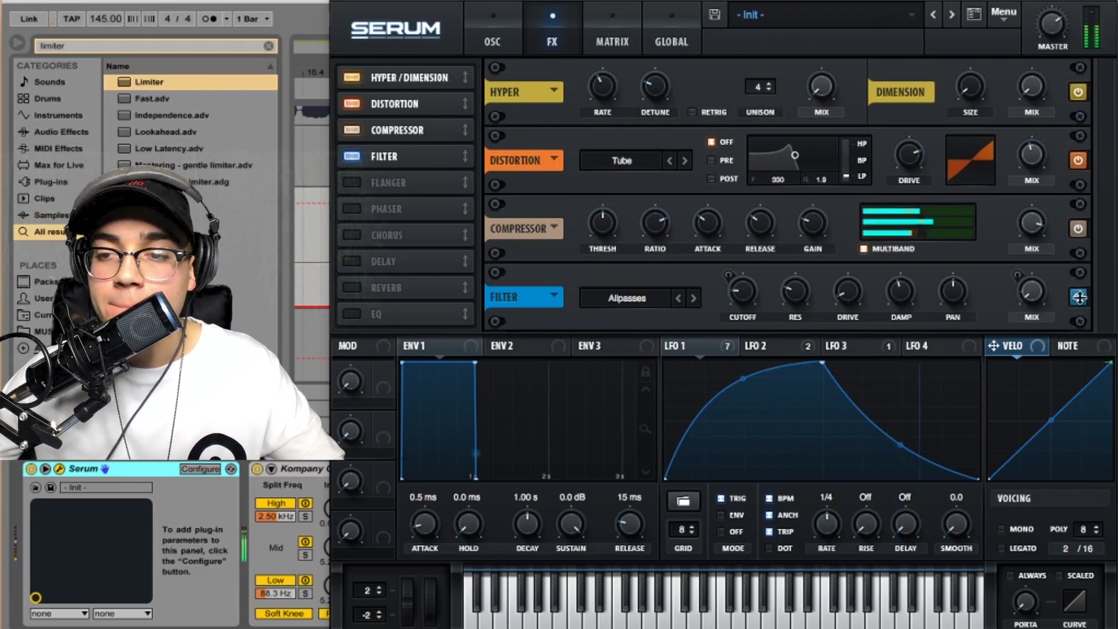
{"action": "left_click", "coordinate": [1076, 229]}
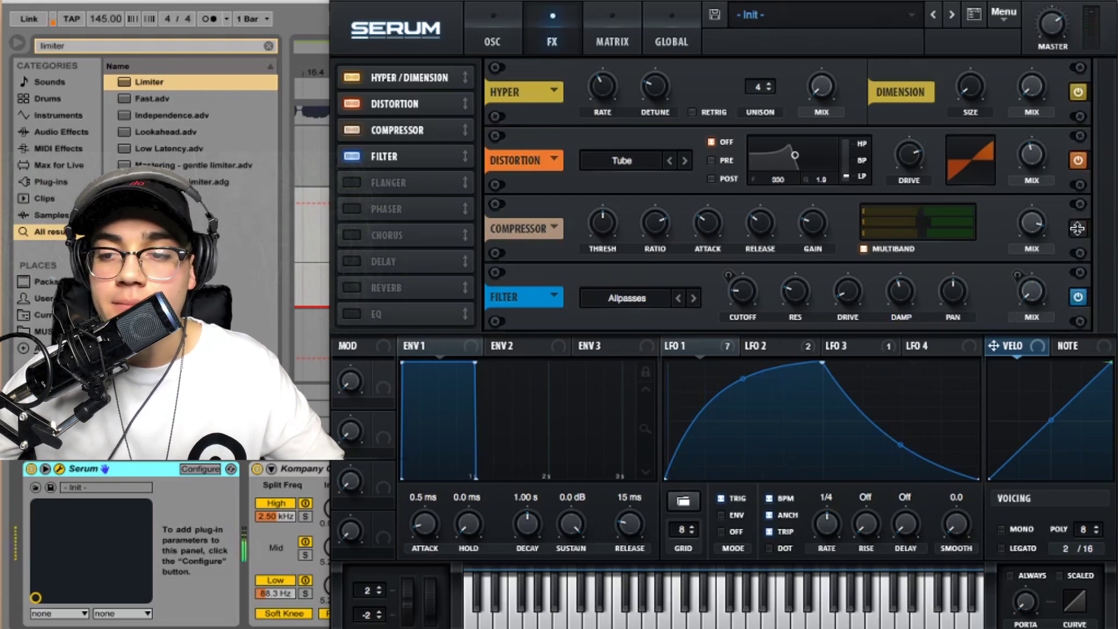
{"action": "left_click", "coordinate": [502, 36]}
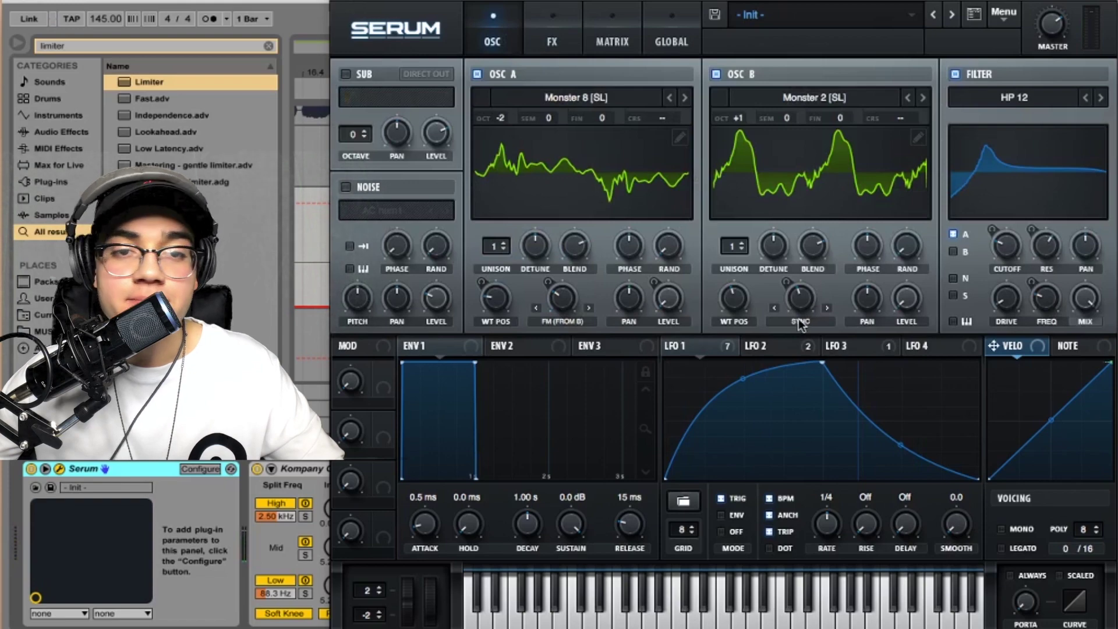
{"action": "left_click", "coordinate": [341, 2]}
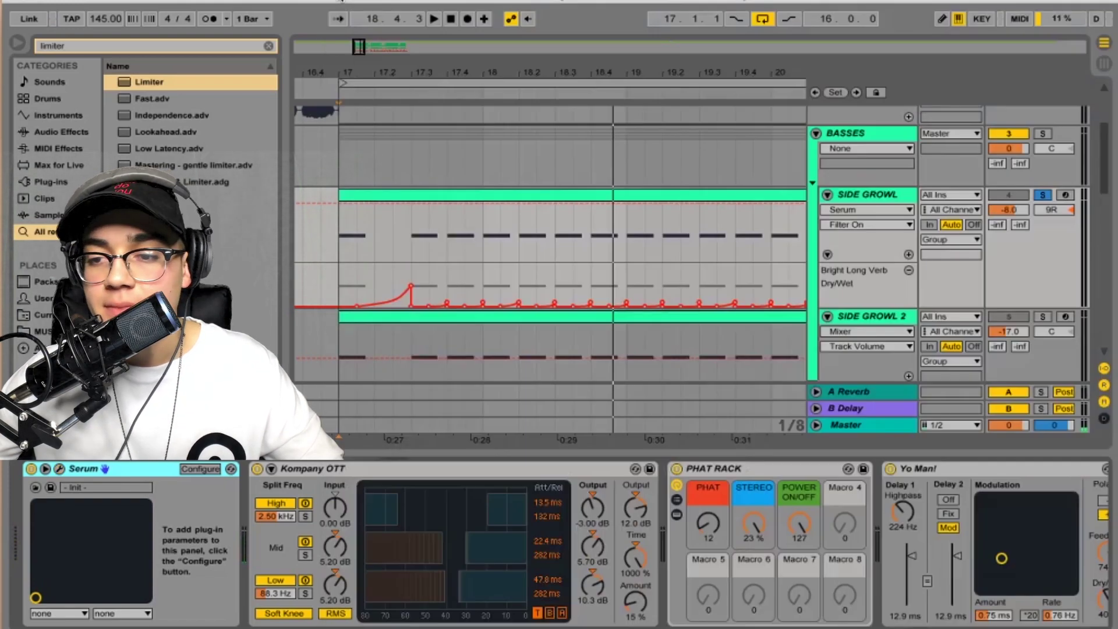
- Solo only the SIDE GROWL 2 track and pan it to 9L
{"action": "scroll", "coordinate": [1033, 255], "scroll_direction": "down", "scroll_amount": 2}
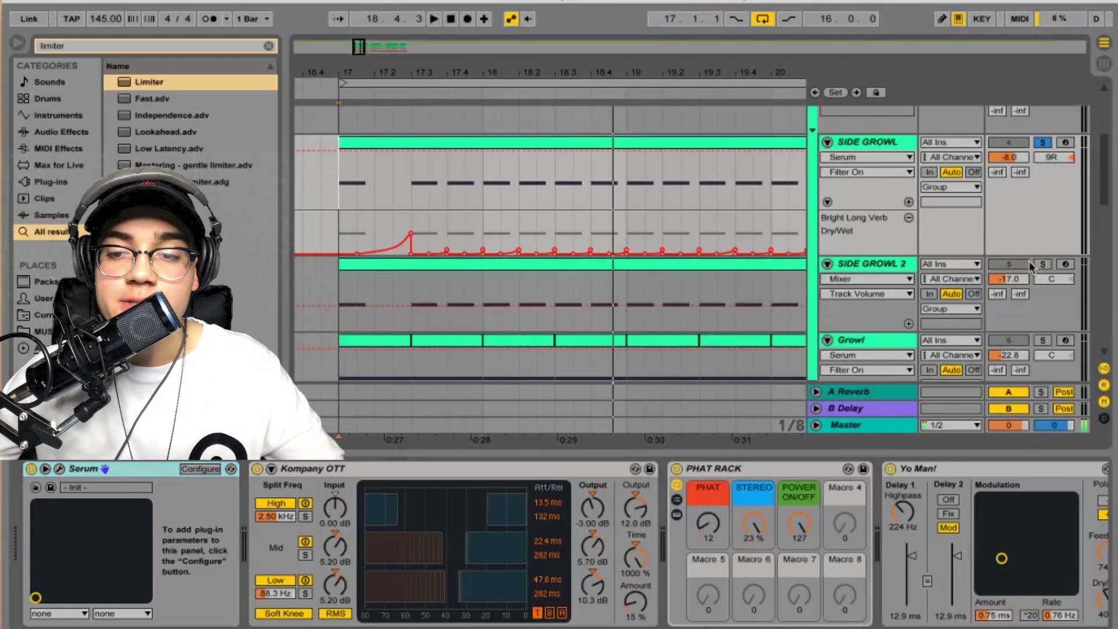
{"action": "left_click", "coordinate": [843, 265]}
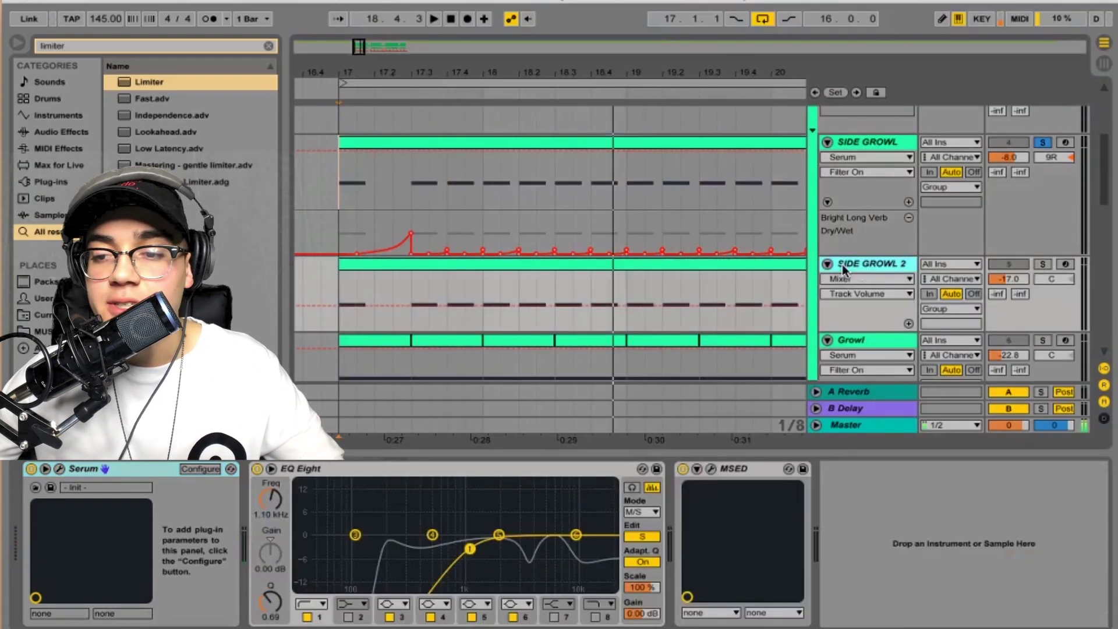
{"action": "left_click", "coordinate": [1042, 265], "text": "ctrl"}
{"action": "left_click", "coordinate": [1043, 143]}
{"action": "left_click_drag", "start_coordinate": [1052, 279], "coordinate": [1052, 291]}
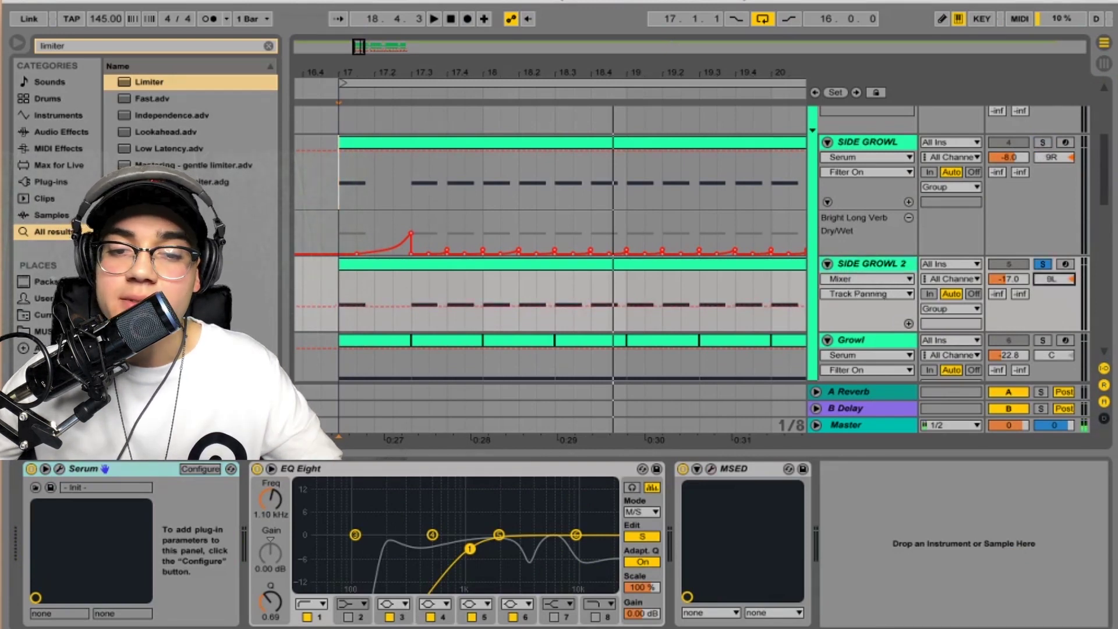
- Play the soloed SIDE GROWL 2 track and show the mid curve of its EQ Eight
{"action": "key", "text": "space"}
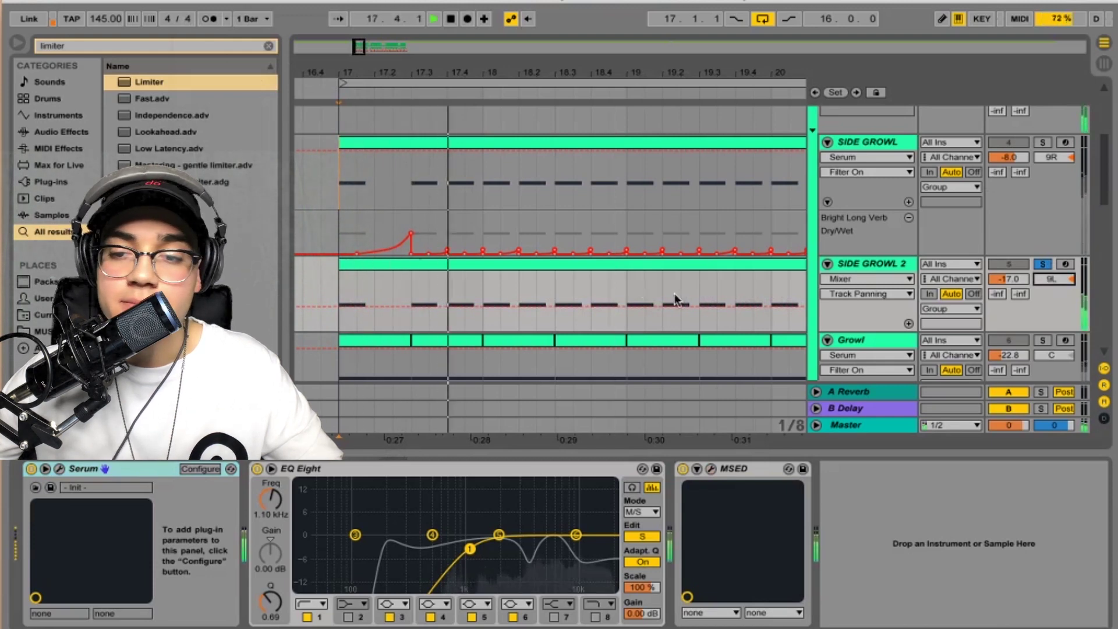
{"action": "key", "text": "space"}
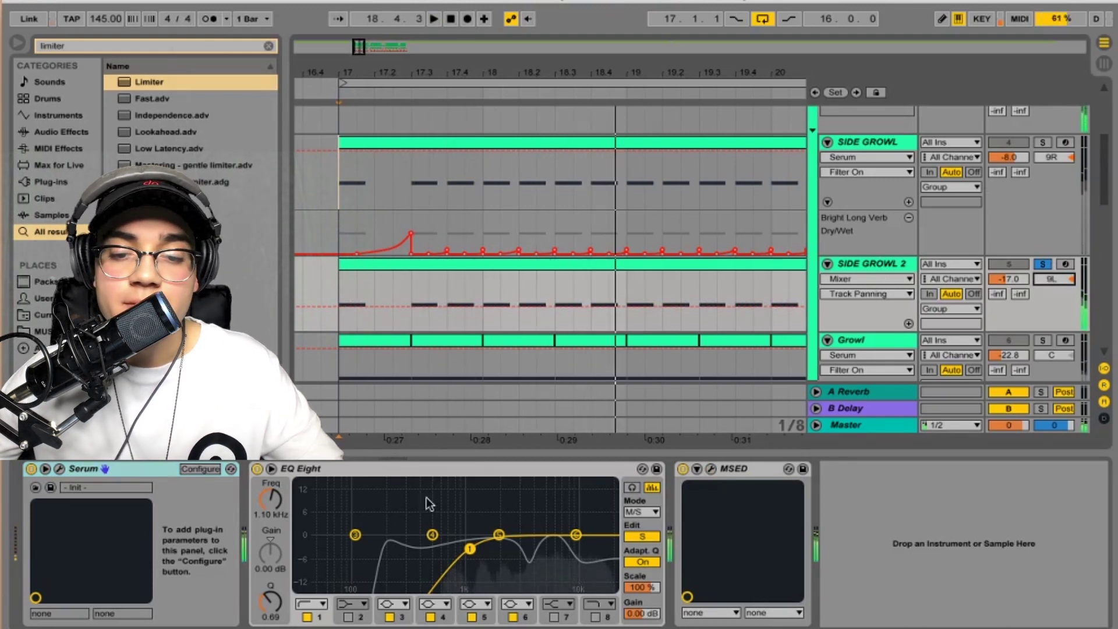
{"action": "left_click", "coordinate": [629, 537]}
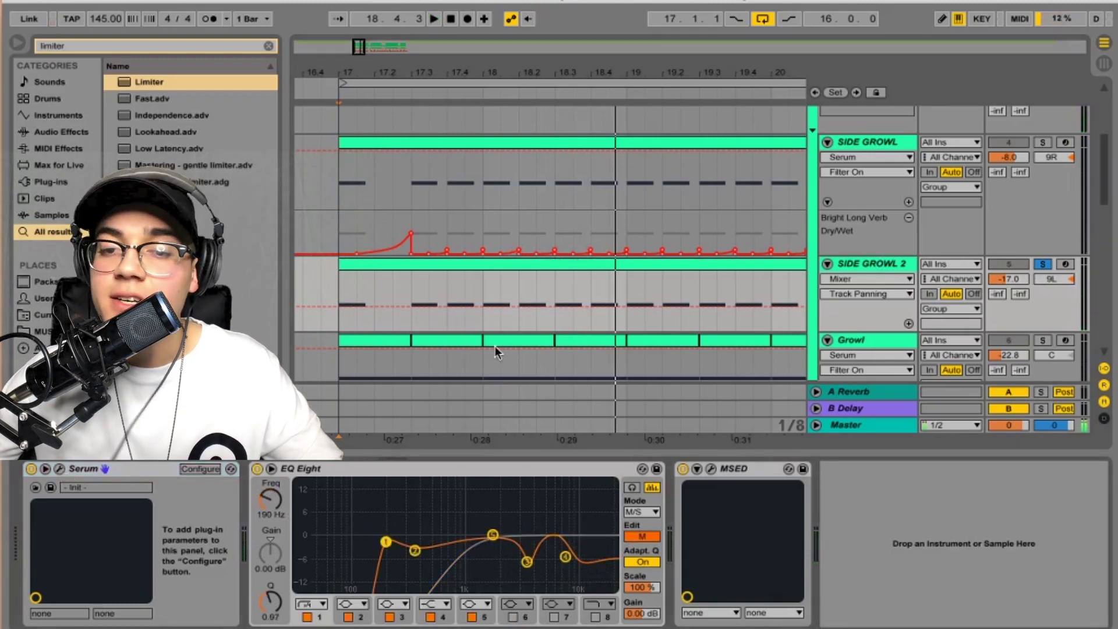
- Open SIDE GROWL 2's Serum and browse the Live 10 Wetables categories for oscillator B without choosing a wavetable
{"action": "key", "text": "super+alt+p"}
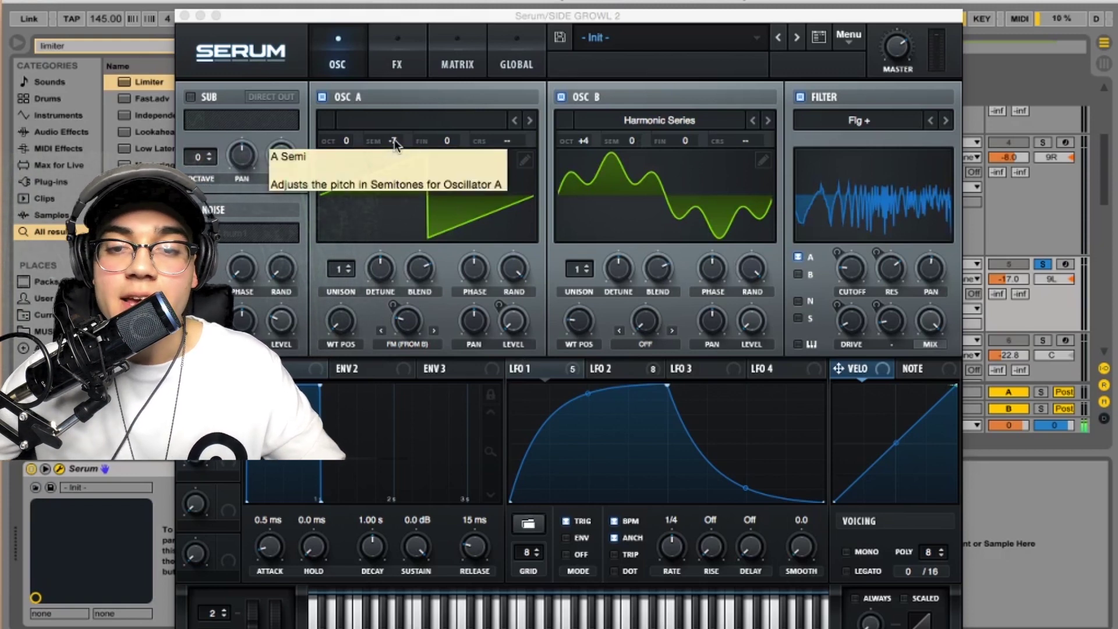
{"action": "left_click", "coordinate": [660, 121]}
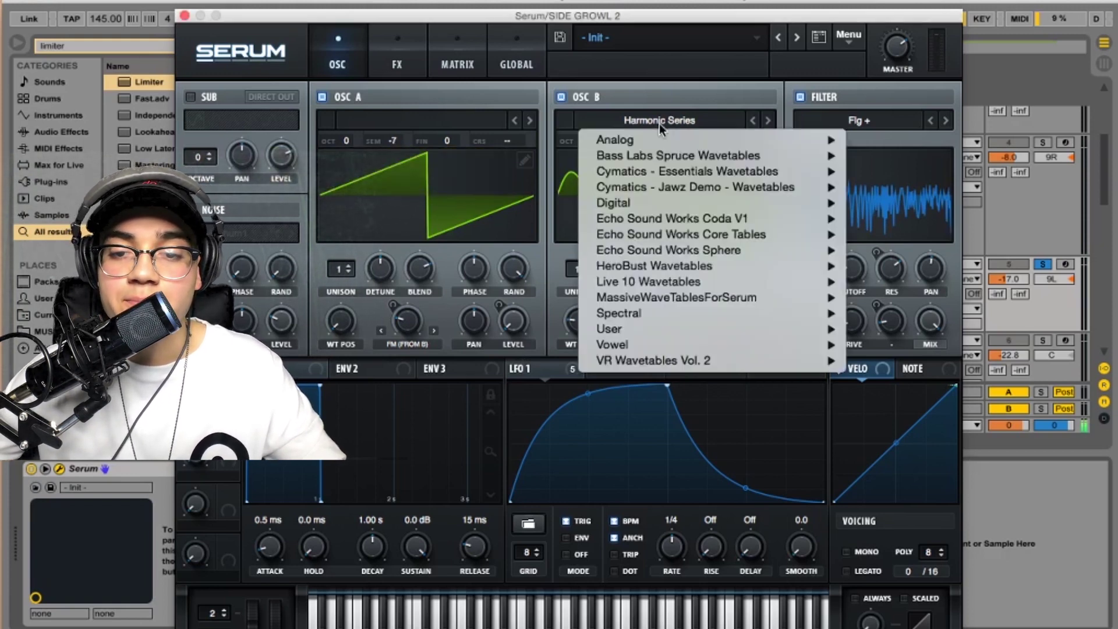
{"action": "mouse_move", "coordinate": [677, 282]}
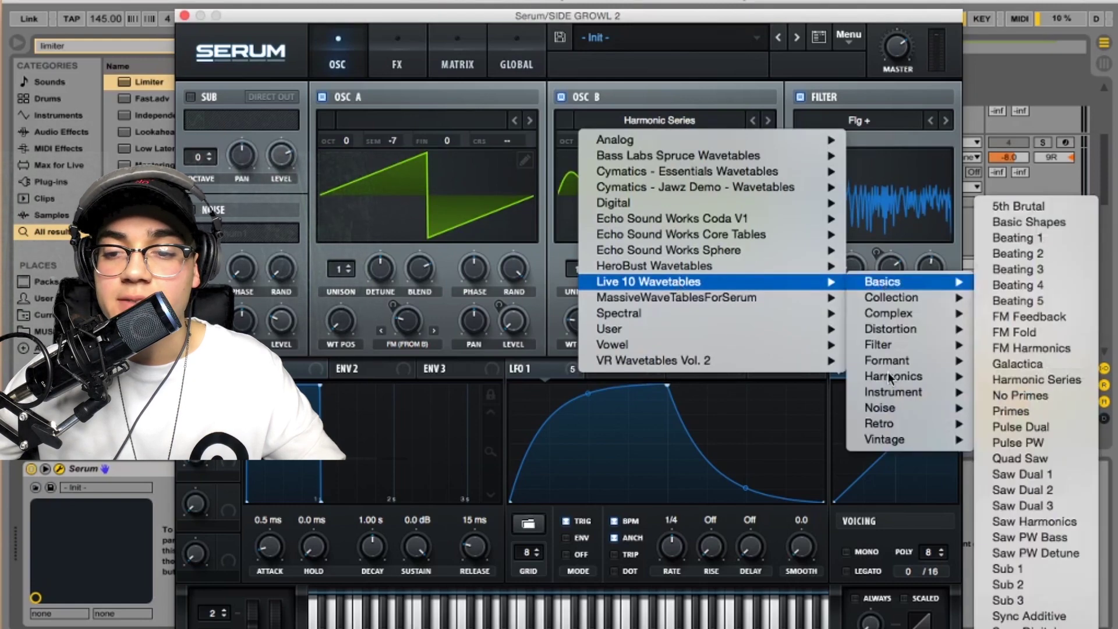
{"action": "mouse_move", "coordinate": [902, 394]}
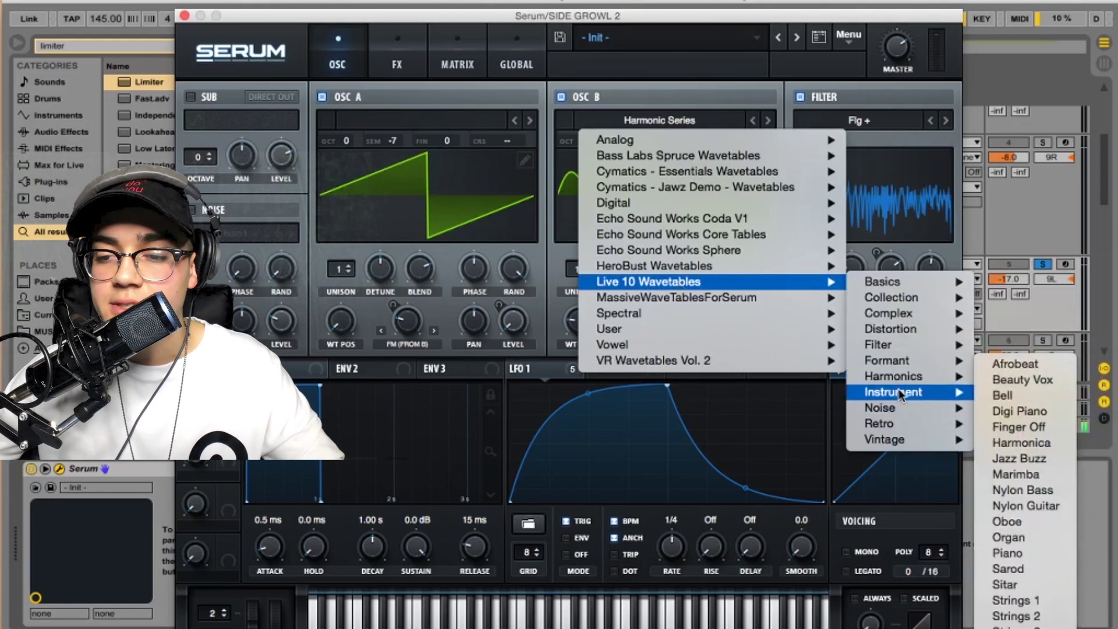
{"action": "mouse_move", "coordinate": [899, 362]}
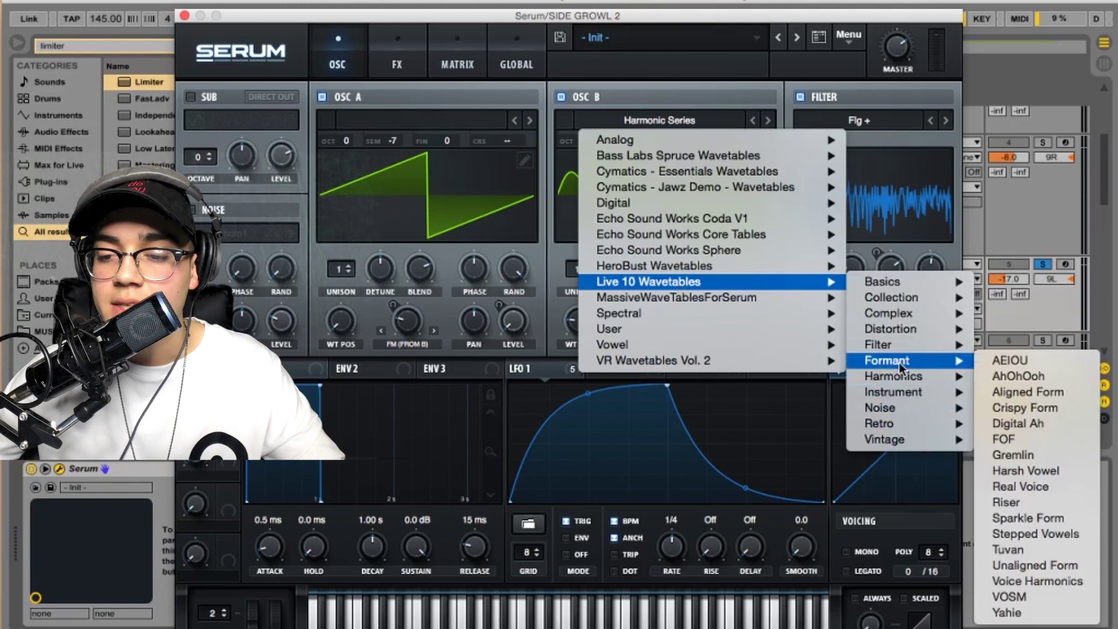
{"action": "left_click", "coordinate": [784, 70]}
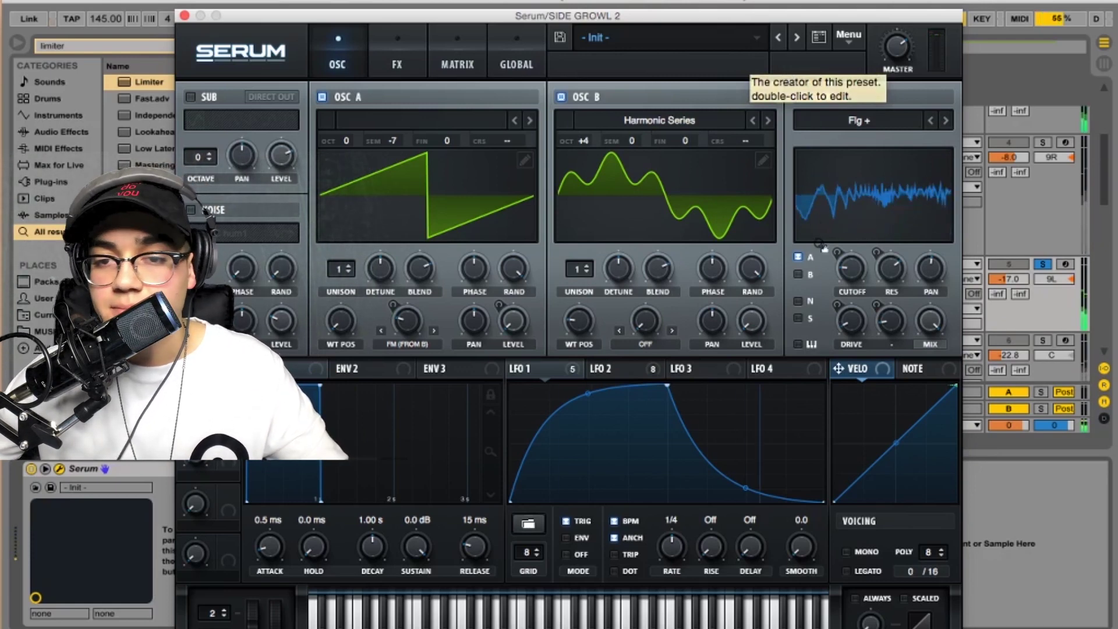
- Compare the SIDE GROWL 2 patch during playback with oscillator B and the filter each switched off and on
{"action": "left_click", "coordinate": [561, 98]}
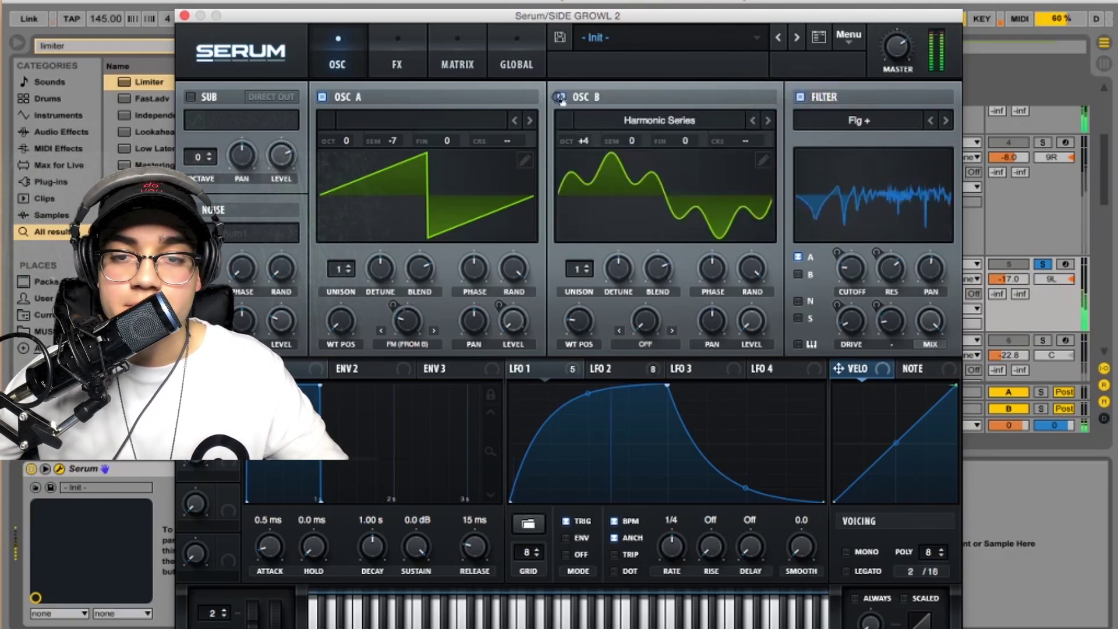
{"action": "left_click", "coordinate": [561, 97]}
{"action": "left_click", "coordinate": [802, 96]}
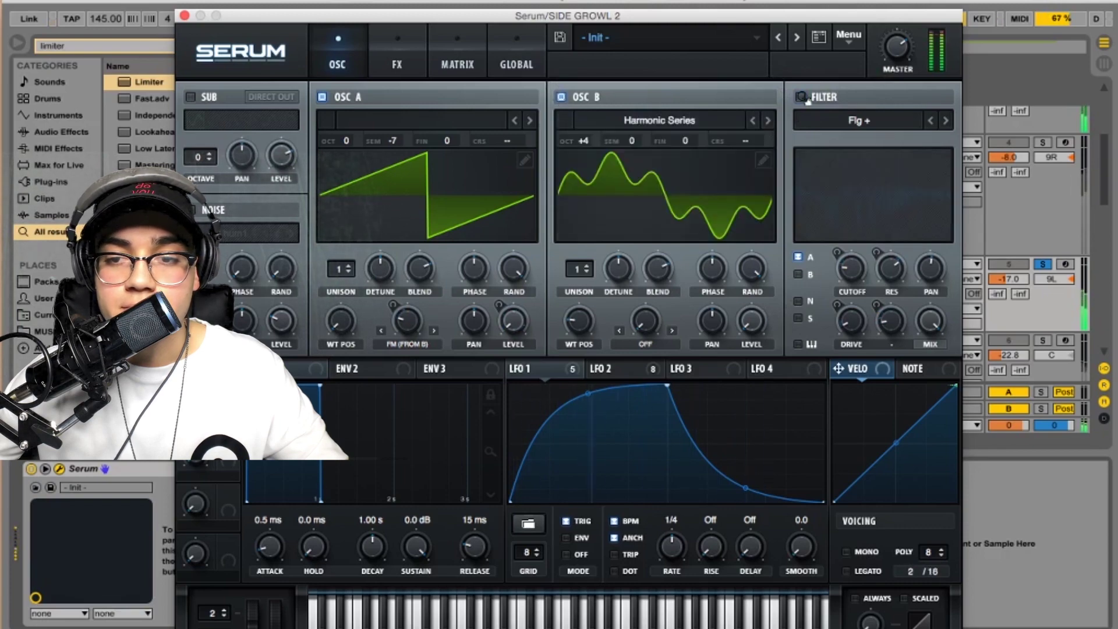
{"action": "left_click", "coordinate": [802, 97]}
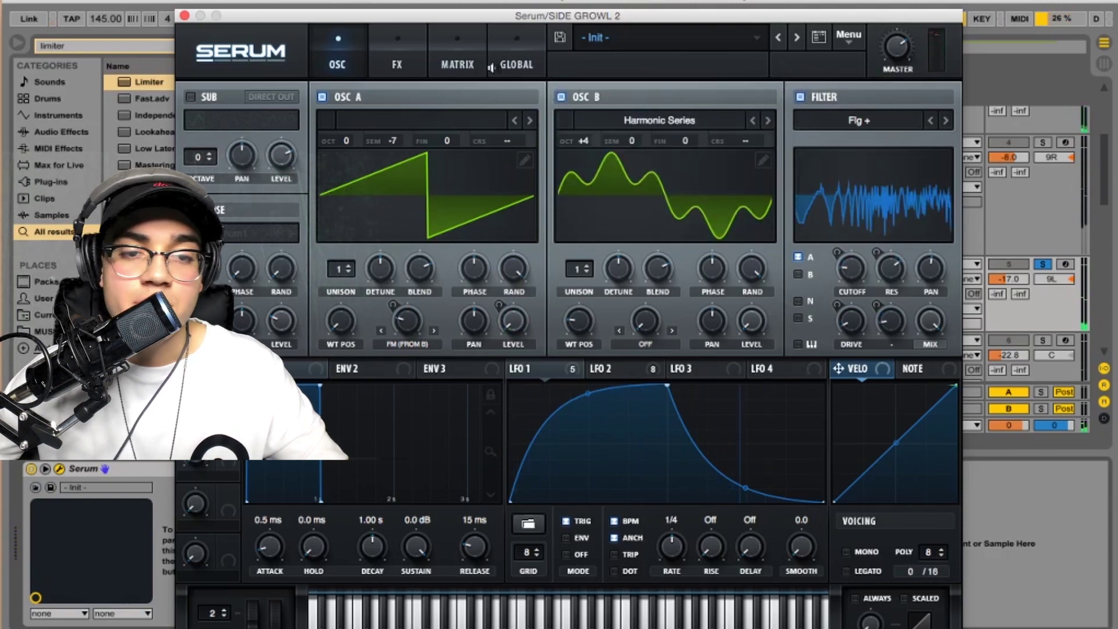
- Look through the SIDE GROWL 2 patch's effects, return to its oscillators and close Serum
{"action": "left_click", "coordinate": [395, 52]}
{"action": "left_click_drag", "start_coordinate": [951, 166], "coordinate": [964, 88]}
{"action": "left_click", "coordinate": [337, 59]}
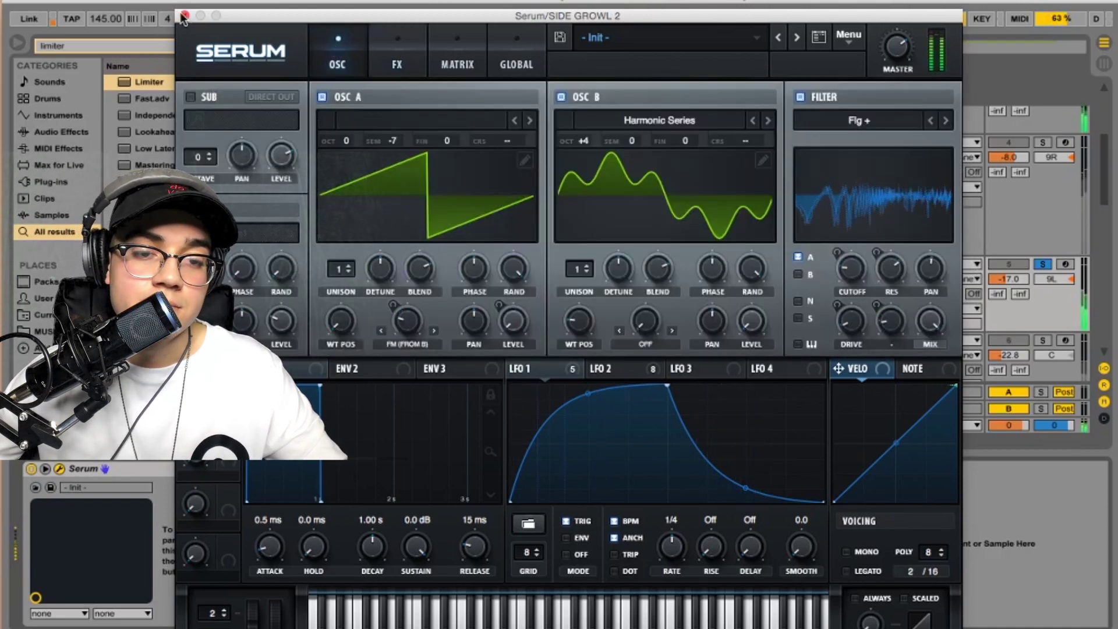
{"action": "left_click", "coordinate": [185, 16]}
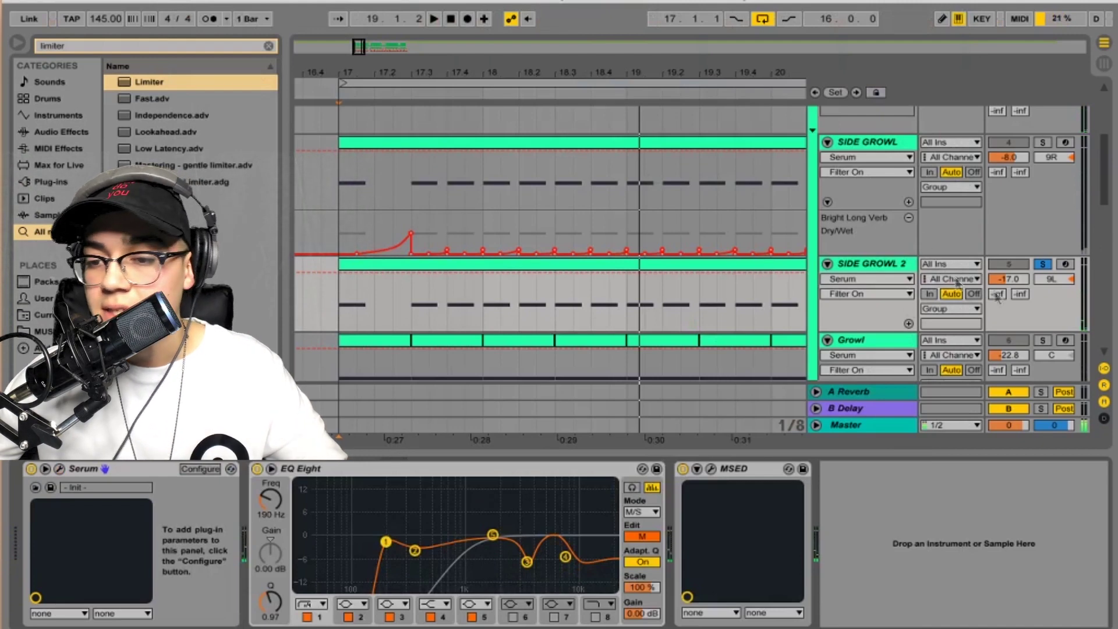
- Hide the device chain, unsolo the SIDE GROWL 2 track and play all tracks together from bar 17
{"action": "left_click_drag", "start_coordinate": [813, 452], "coordinate": [815, 457]}
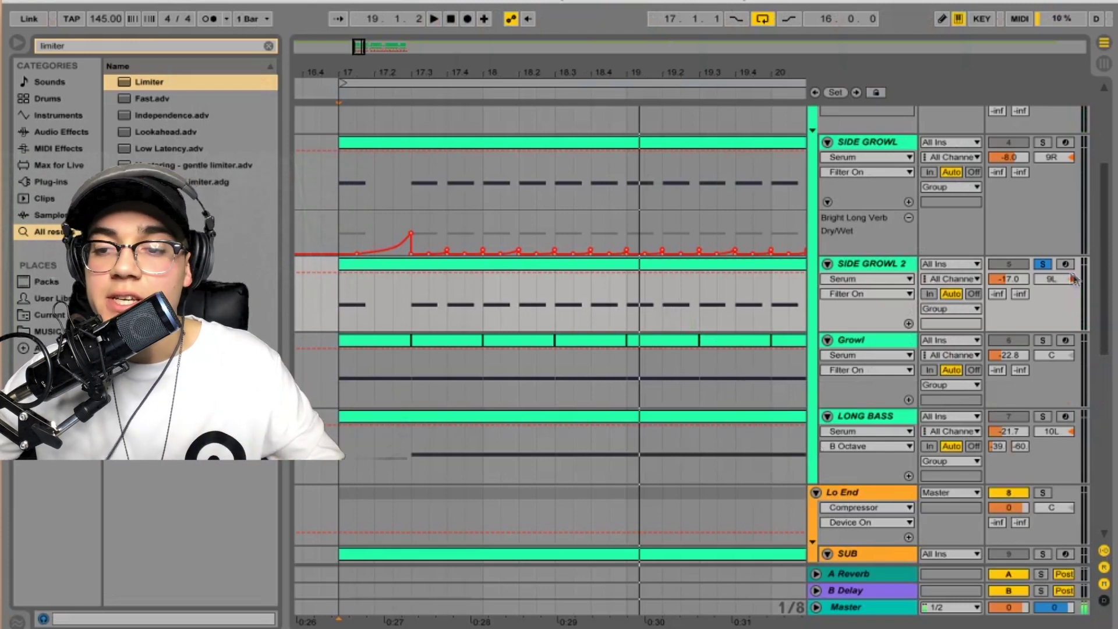
{"action": "left_click", "coordinate": [1043, 265]}
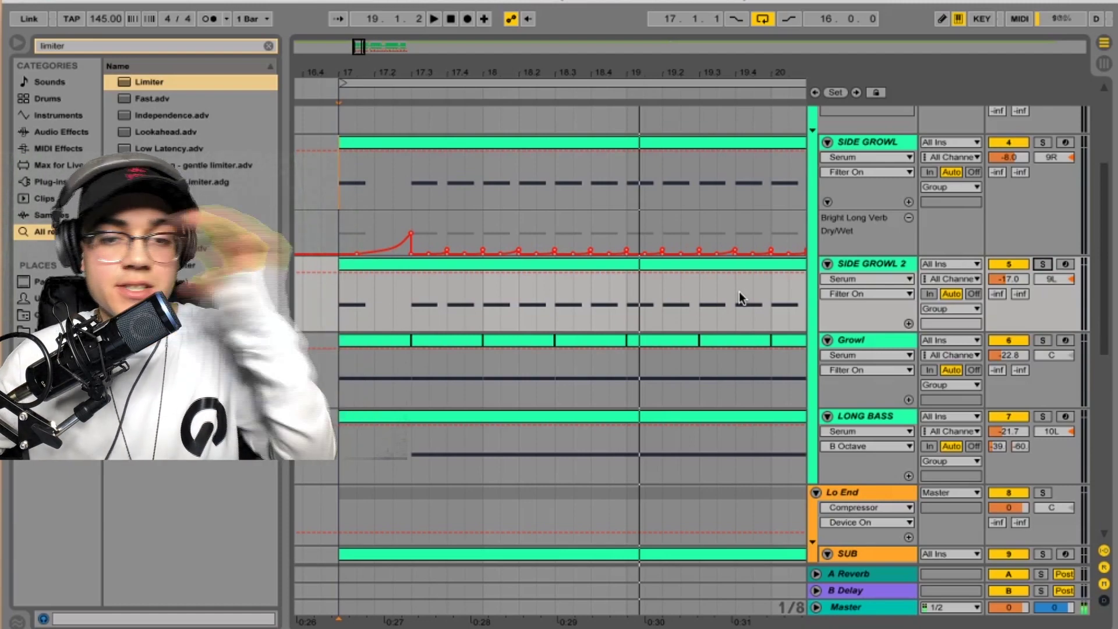
{"action": "key", "text": "space"}
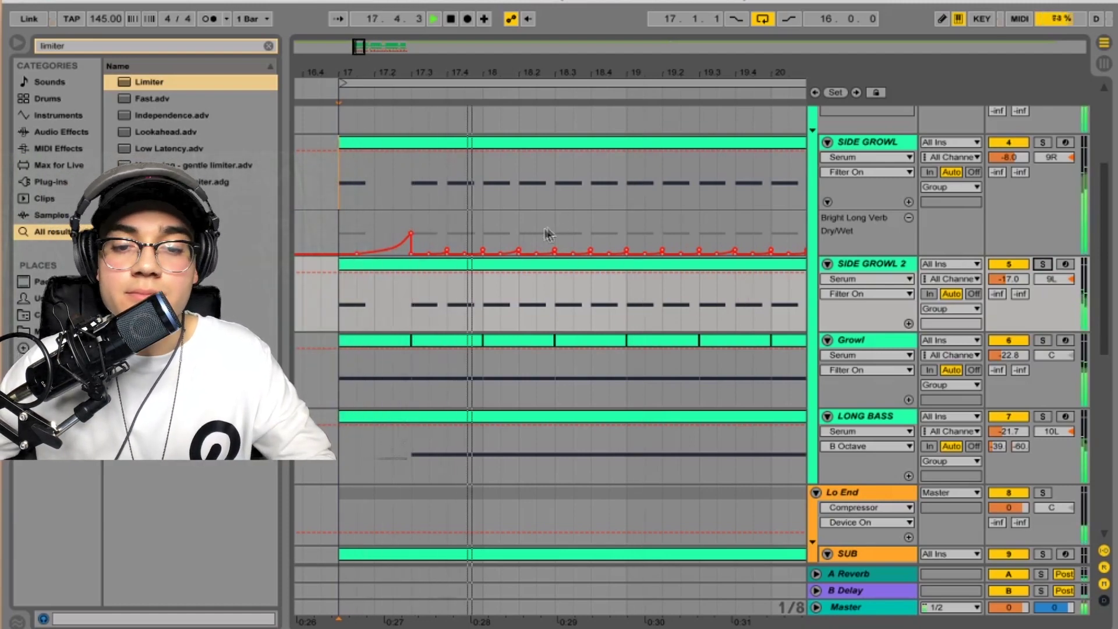
{"action": "scroll", "coordinate": [536, 236], "scroll_direction": "down", "scroll_amount": 5}
{"action": "key", "text": "space"}
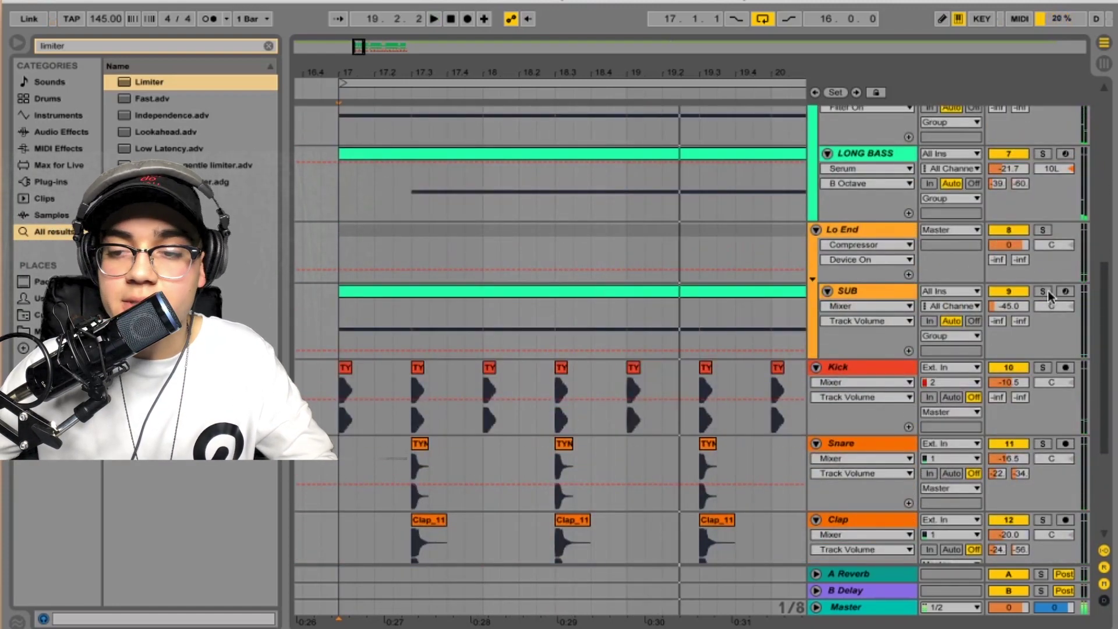
- Solo the SUB track to hear it alone, and release the solo
{"action": "left_click", "coordinate": [1047, 291]}
{"action": "key", "text": "space"}
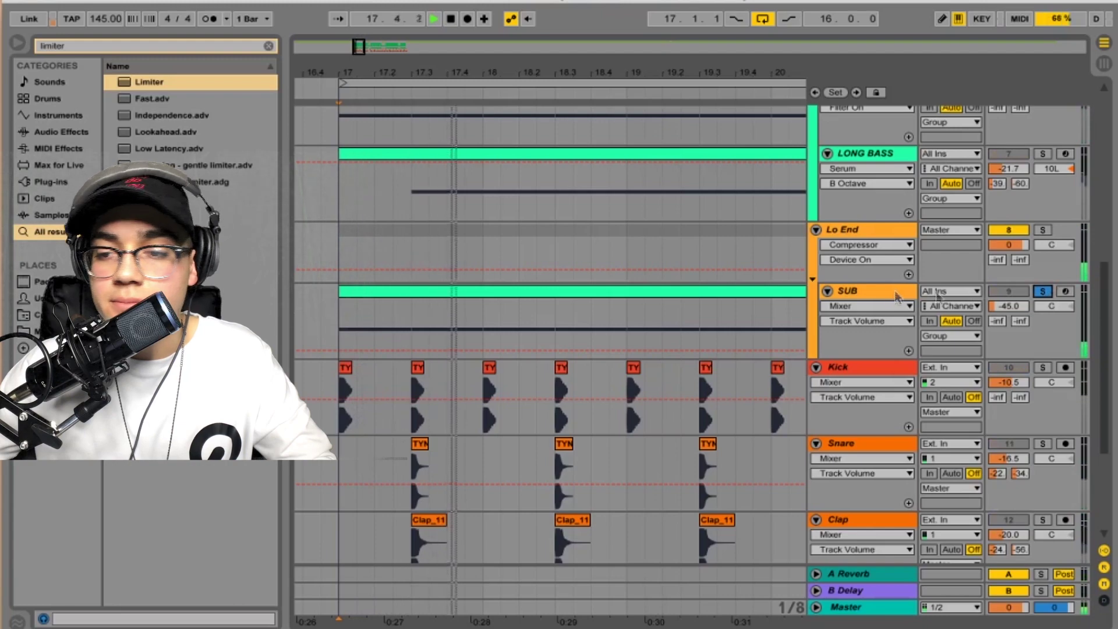
{"action": "left_click", "coordinate": [1043, 291]}
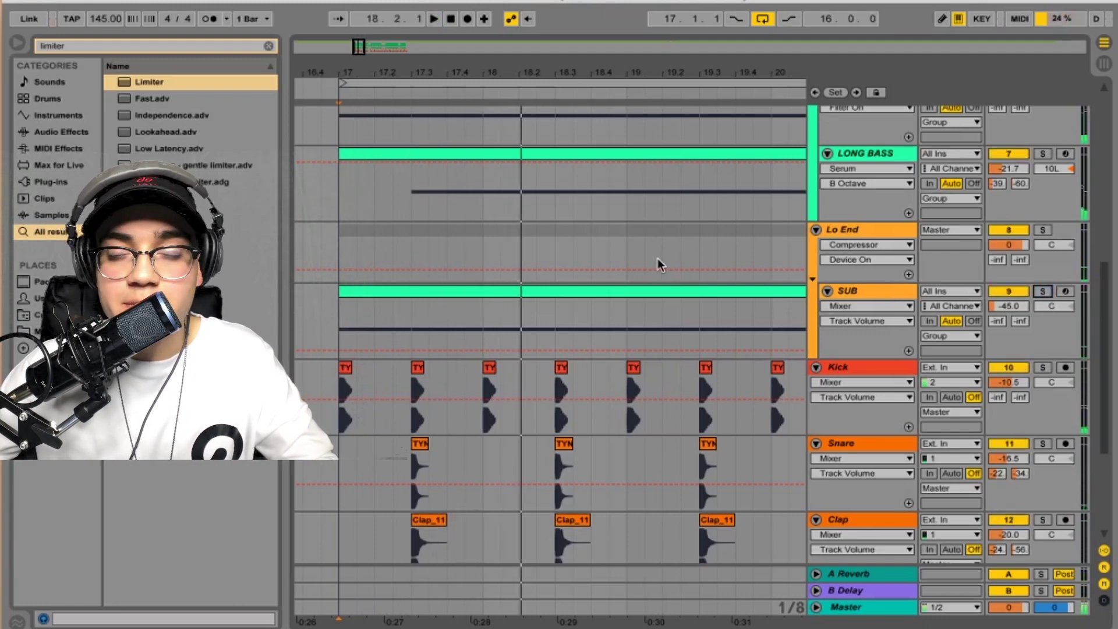
- Review the arrangement's tracks from MIC down to the drums and play the drop with its lead-in from bar 16
{"action": "scroll", "coordinate": [658, 261], "scroll_direction": "up", "scroll_amount": 10}
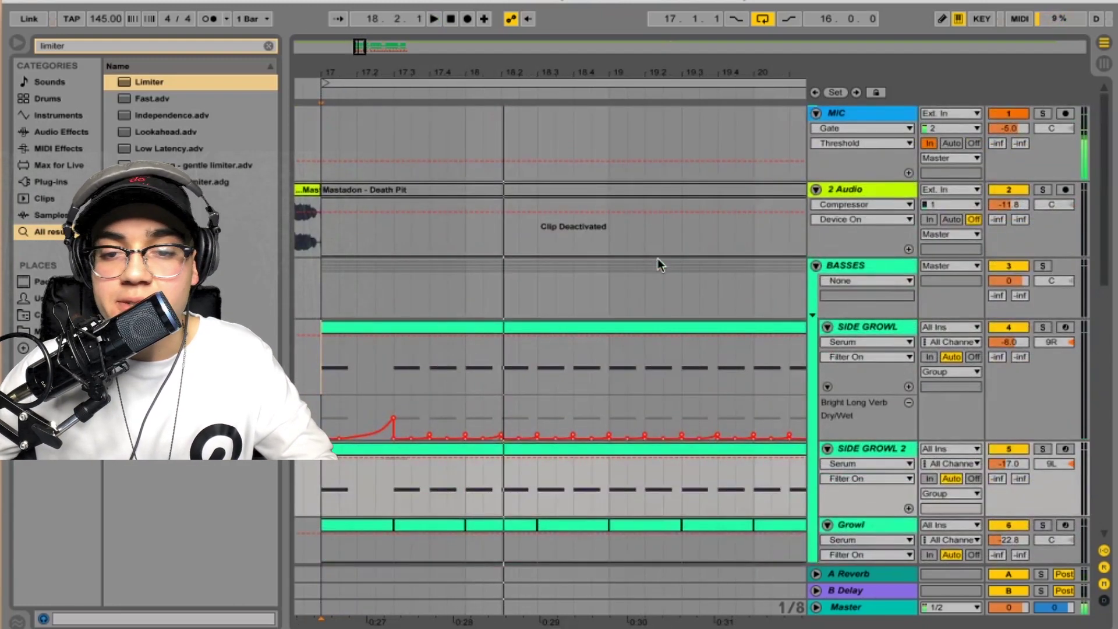
{"action": "scroll", "coordinate": [659, 261], "scroll_direction": "down", "scroll_amount": 10}
{"action": "scroll", "coordinate": [658, 261], "scroll_direction": "up", "scroll_amount": 6}
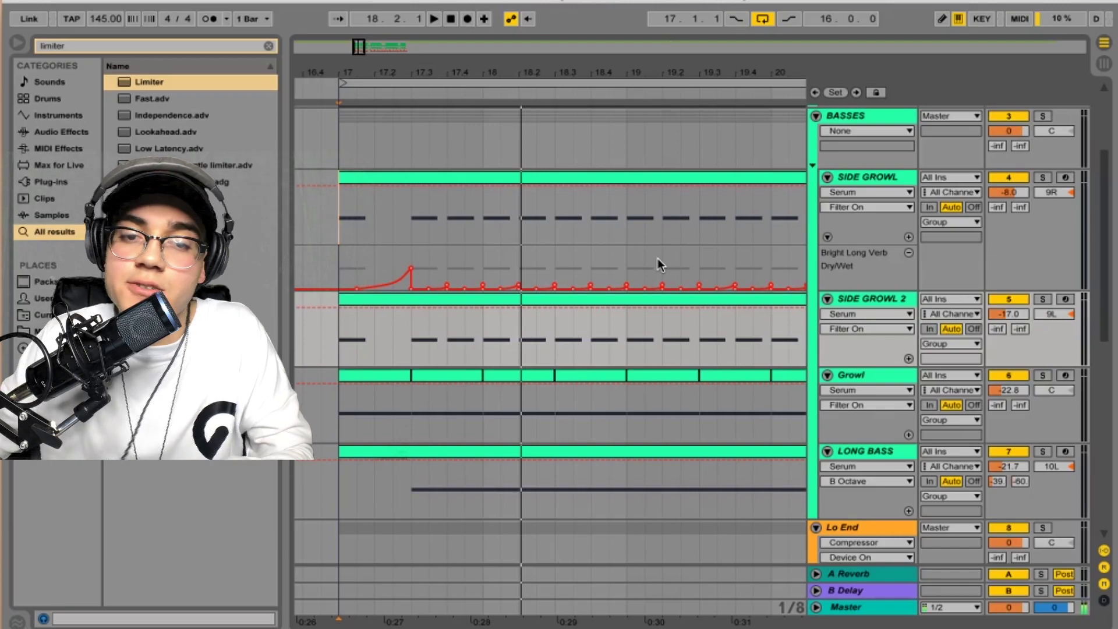
{"action": "scroll", "coordinate": [659, 264], "scroll_direction": "up", "scroll_amount": 5}
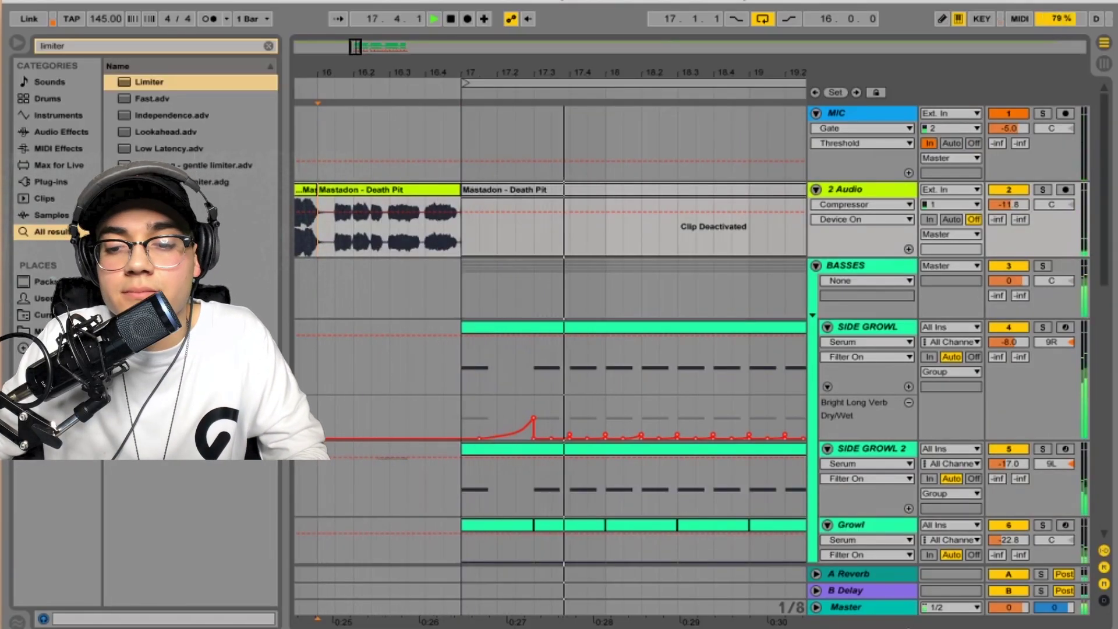
- Show the Master track's device chain and open its Ozone 5 Imager
{"action": "double_click", "coordinate": [904, 609]}
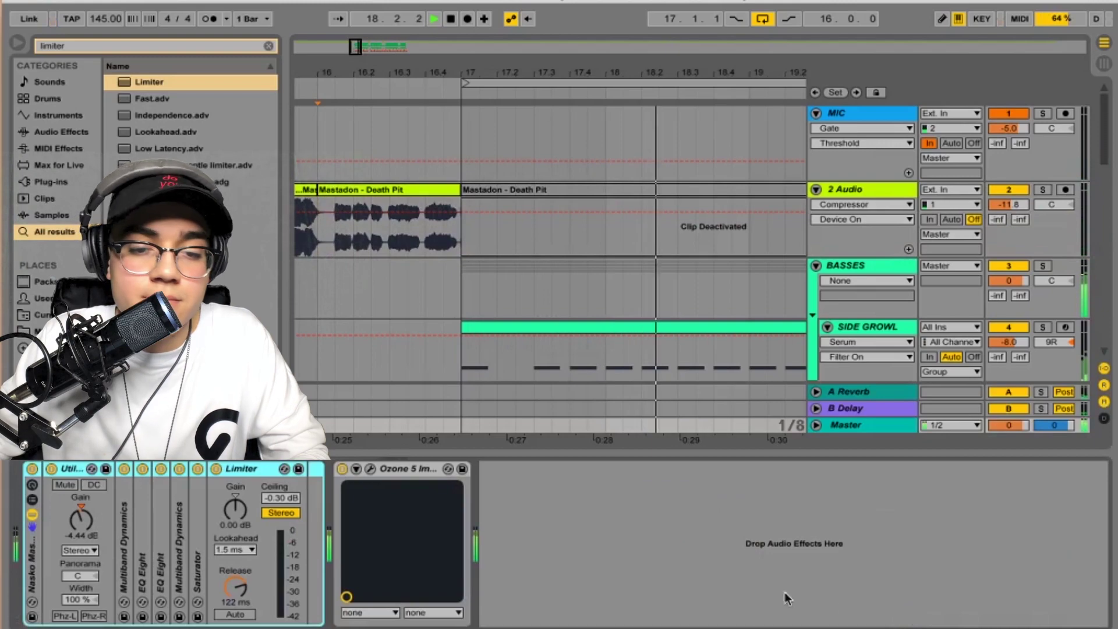
{"action": "left_click", "coordinate": [371, 469]}
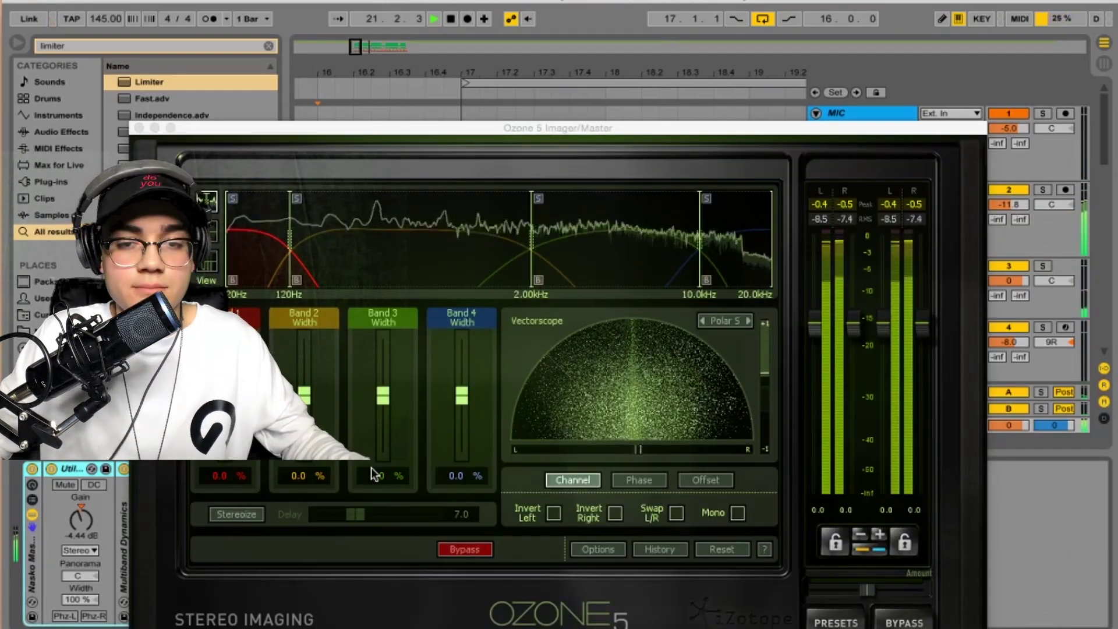
- Examine the playing mix in the Ozone 5 Imager, close its window and stop playback over the bass tracks
{"action": "left_click_drag", "start_coordinate": [639, 132], "coordinate": [770, 53]}
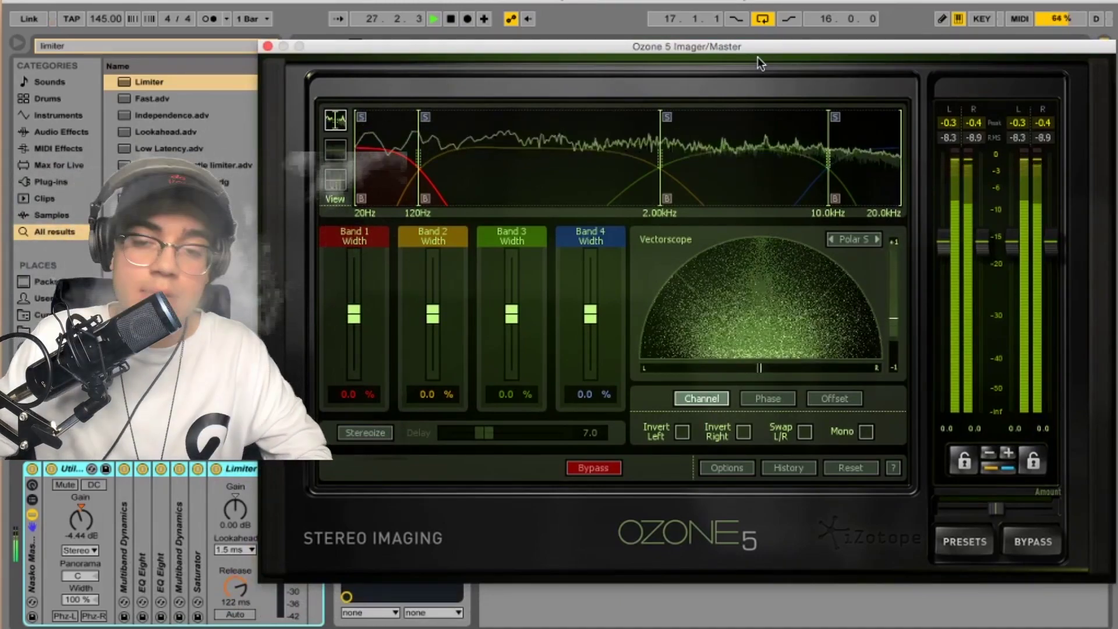
{"action": "left_click", "coordinate": [268, 46]}
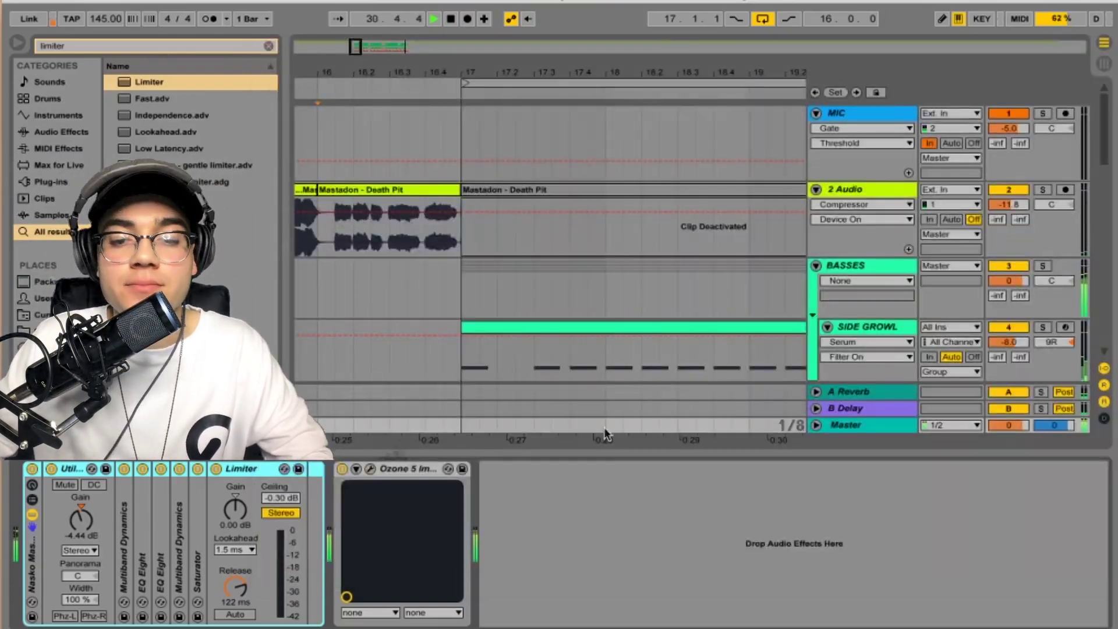
{"action": "key", "text": "ctrl+alt+l"}
{"action": "scroll", "coordinate": [535, 225], "scroll_direction": "down", "scroll_amount": 3}
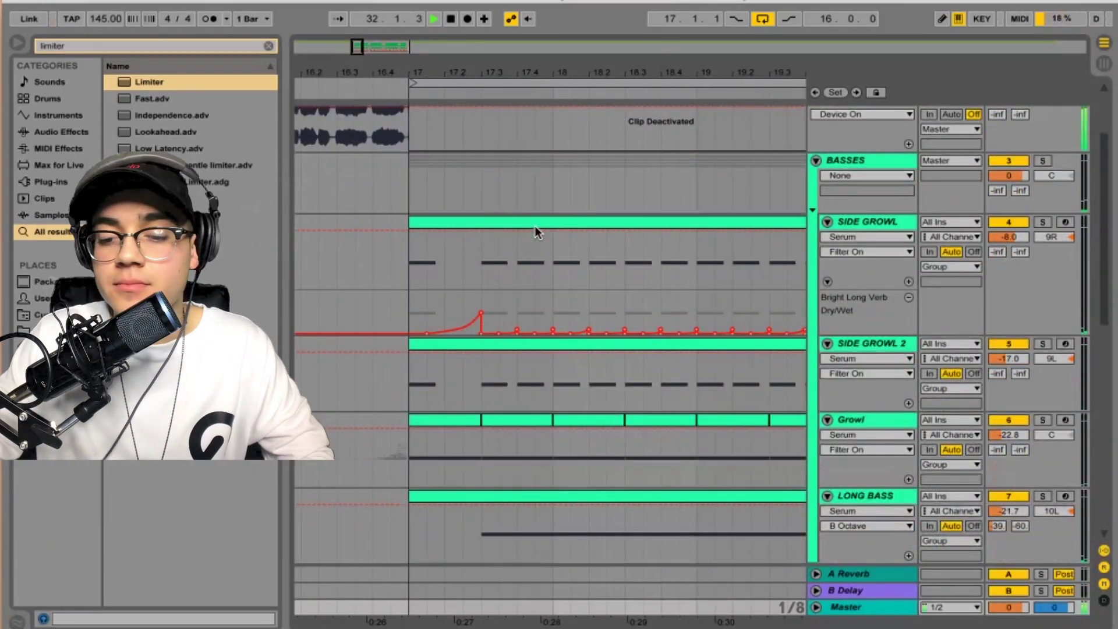
{"action": "key", "text": "minus"}
{"action": "key", "text": "space"}
{"action": "key", "text": "space"}
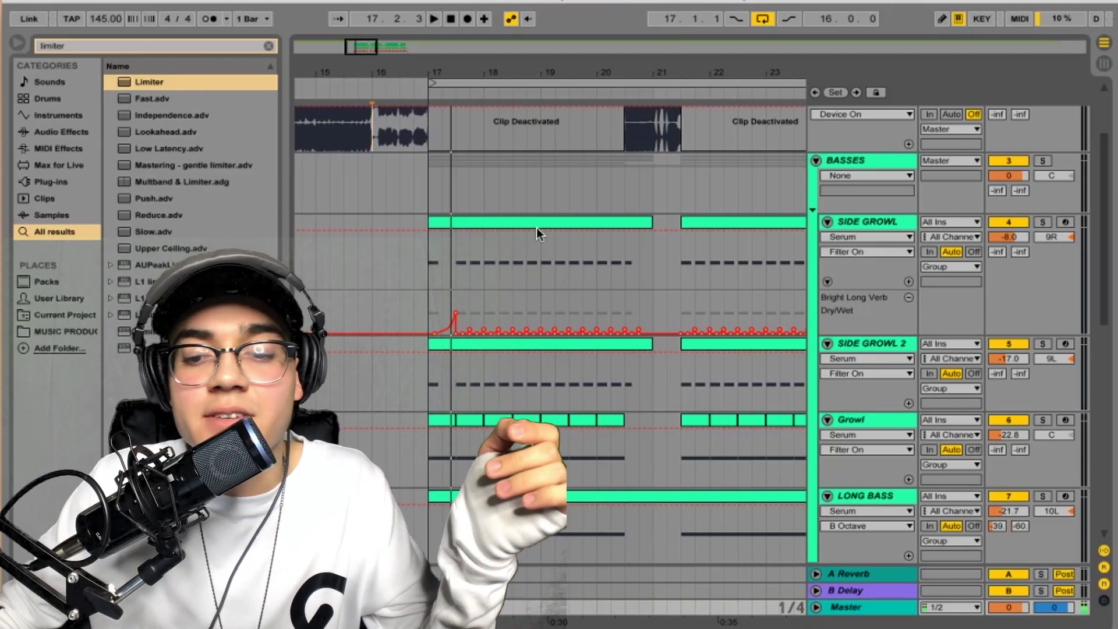
- Reopen the Master track's Ozone 5 Imager, play the remade drop to examine its stereo width, and hide the device chain
{"action": "double_click", "coordinate": [845, 608]}
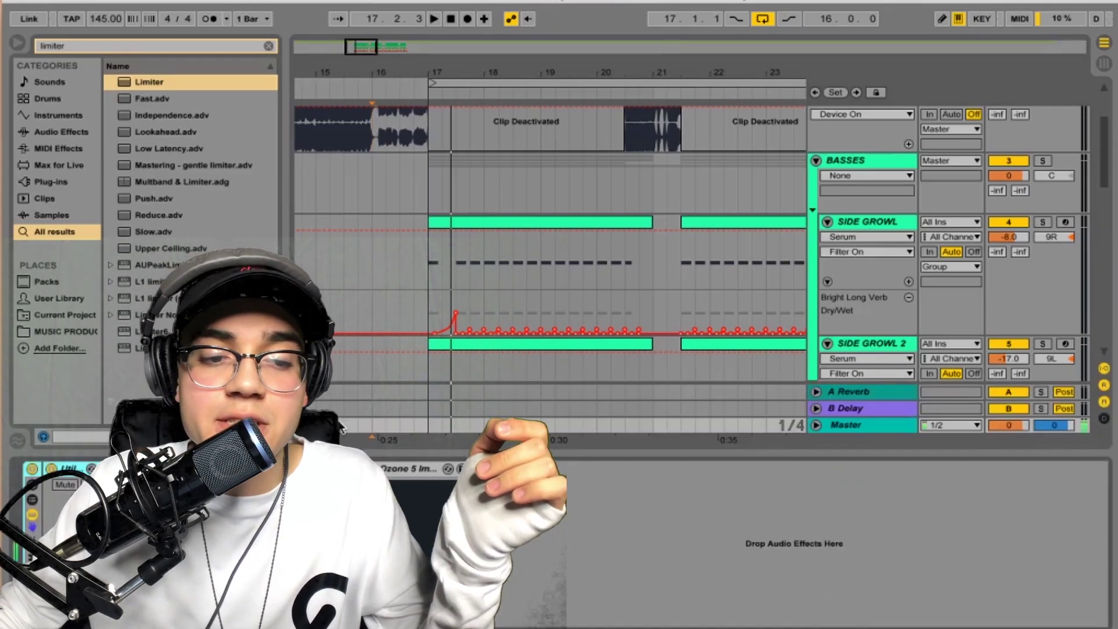
{"action": "left_click", "coordinate": [371, 469]}
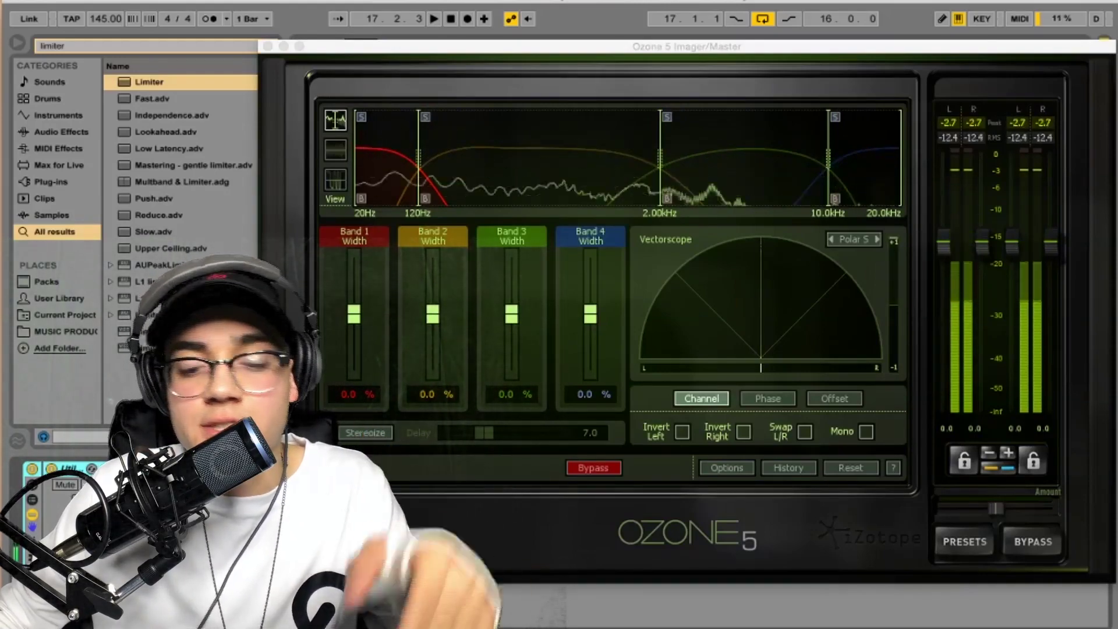
{"action": "key", "text": "space"}
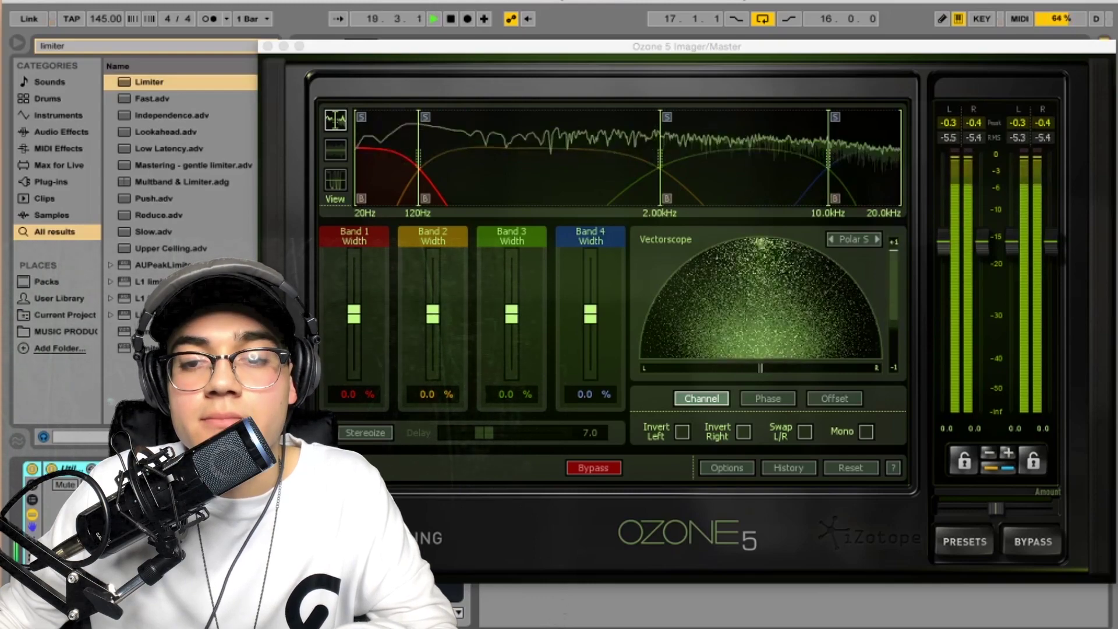
{"action": "key", "text": "space"}
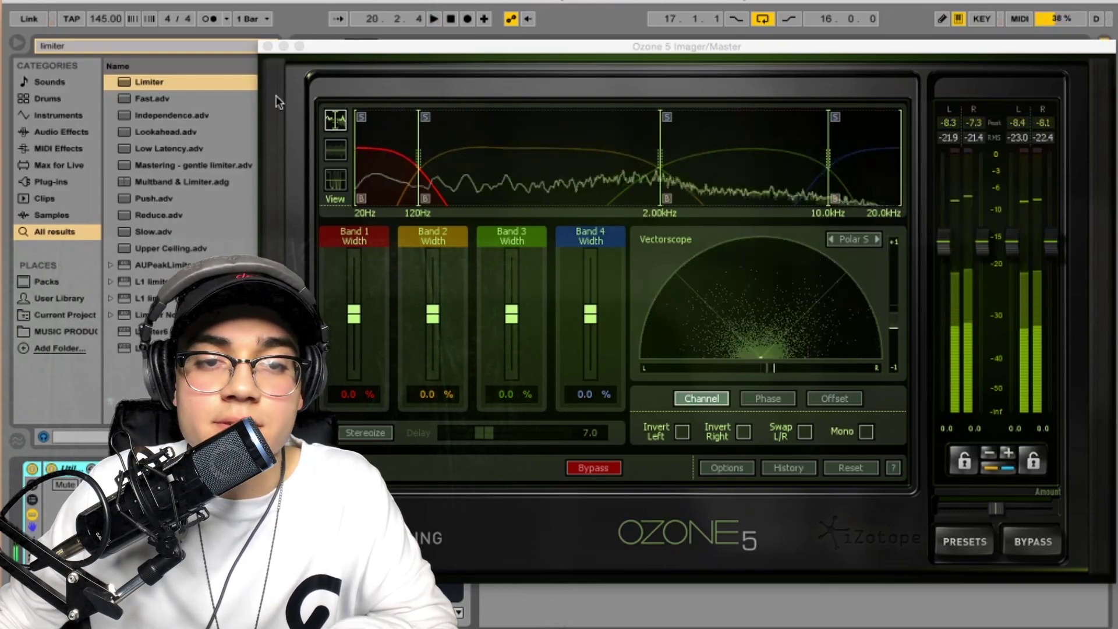
{"action": "key", "text": "super+alt+p"}
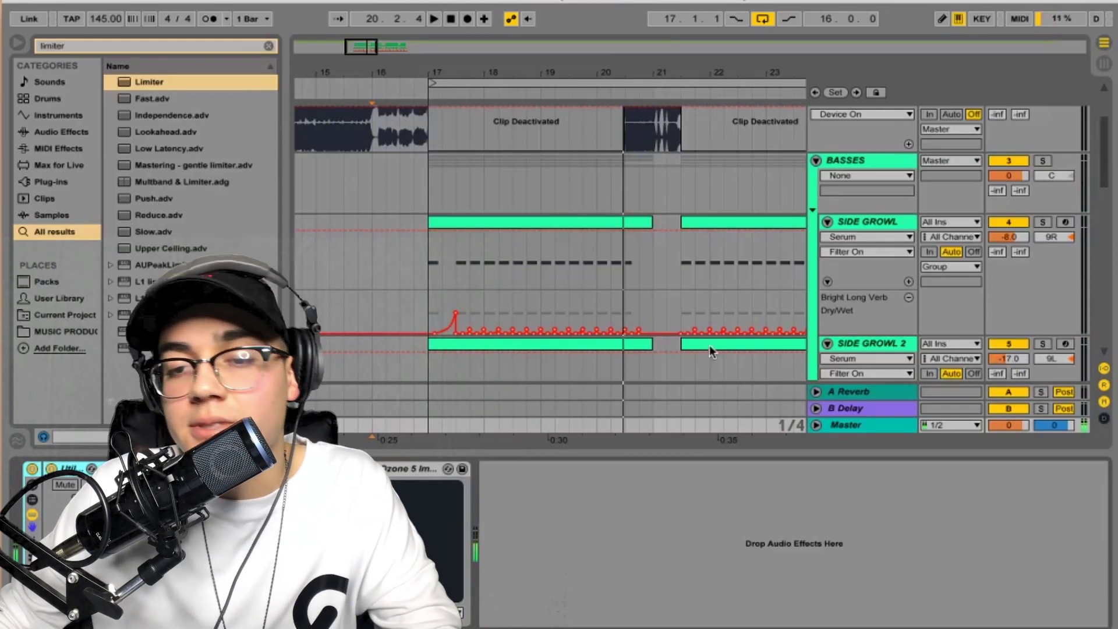
{"action": "left_click", "coordinate": [810, 455]}
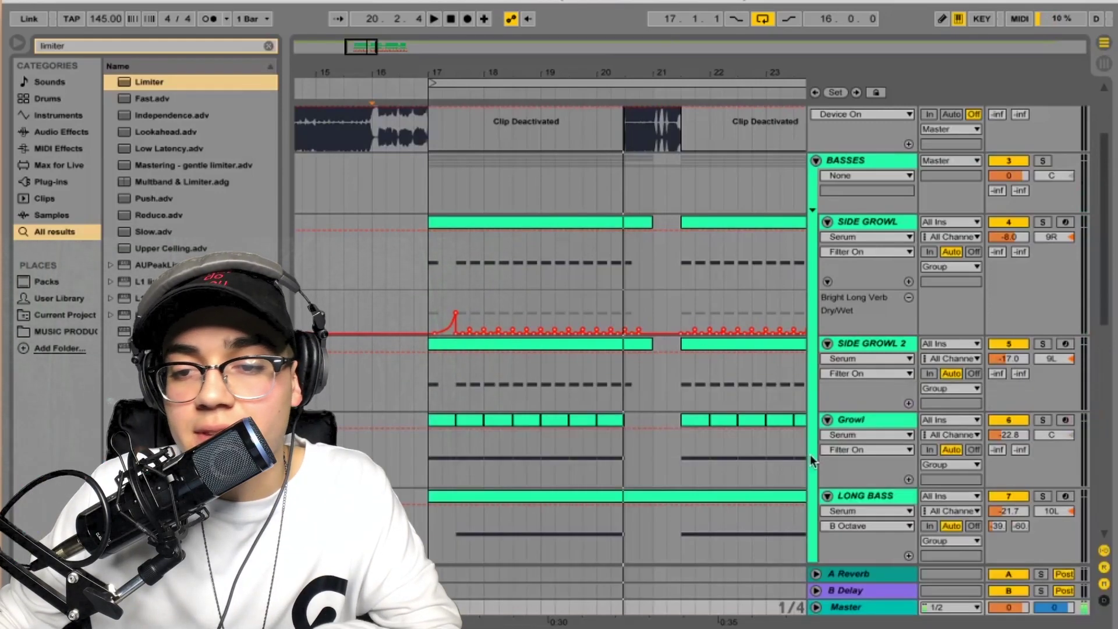
- Activate the two deactivated Mastadon - Death Pit clips over the drop on the 2 Audio track
{"action": "scroll", "coordinate": [872, 314], "scroll_direction": "up", "scroll_amount": 4}
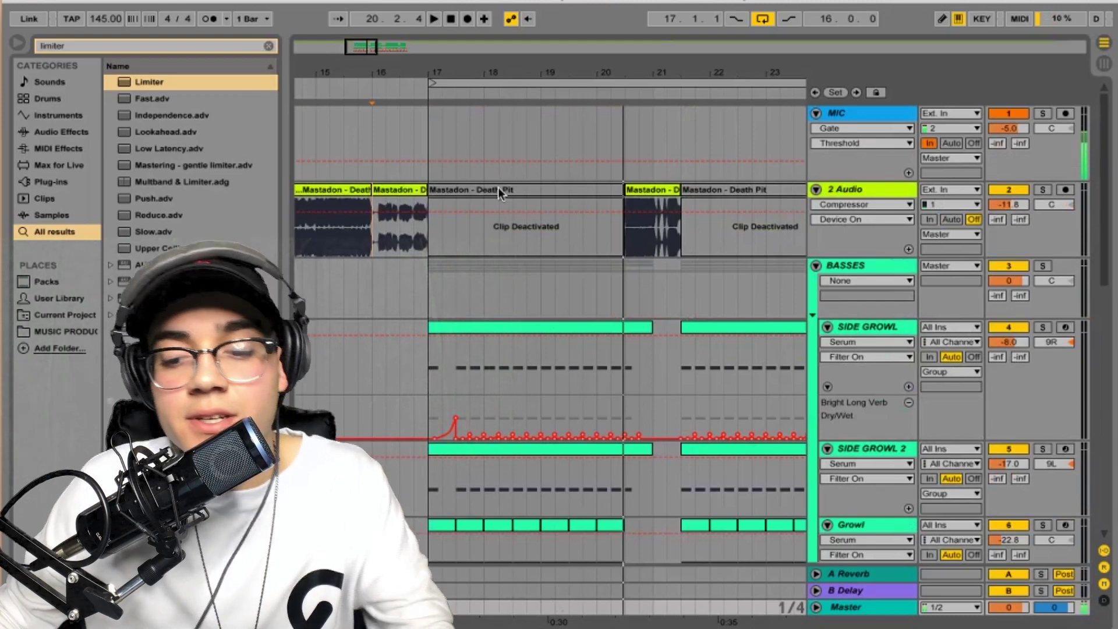
{"action": "left_click", "coordinate": [499, 192]}
{"action": "key", "text": "0"}
{"action": "left_click", "coordinate": [785, 197]}
{"action": "key", "text": "0"}
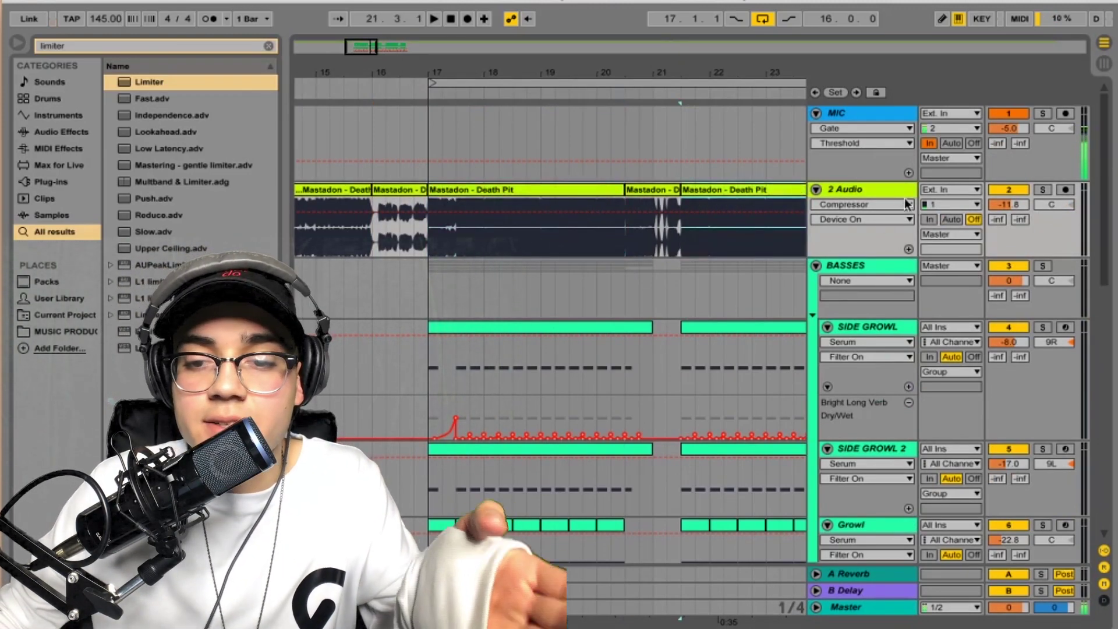
- Show the 2 Audio track's device chain, turn off its EQ Eight and hide the chain
{"action": "double_click", "coordinate": [839, 189]}
{"action": "left_click", "coordinate": [496, 472]}
{"action": "key", "text": "0"}
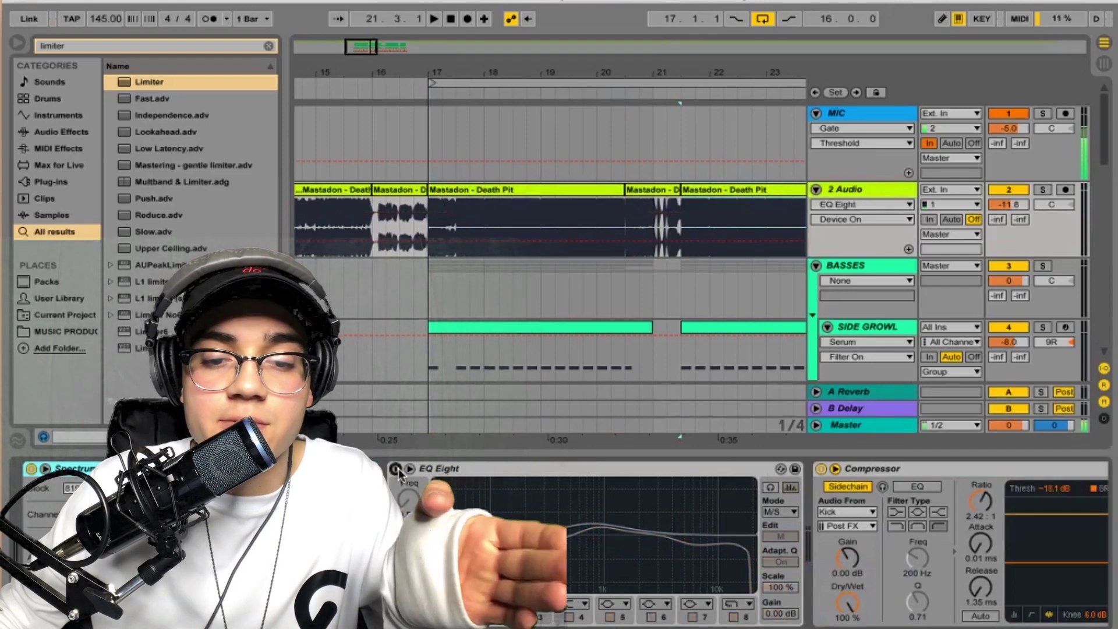
{"action": "left_click_drag", "start_coordinate": [454, 452], "coordinate": [454, 623]}
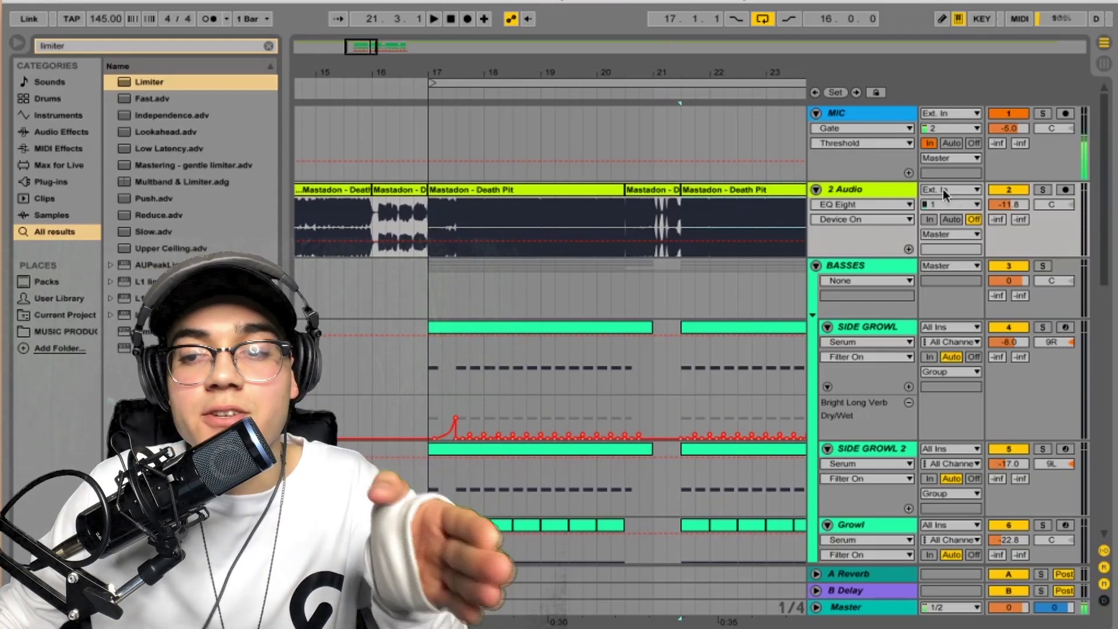
- Solo the 2 Audio track and play the original drop from bar 16 while viewing it in the Master's Ozone 5 Imager
{"action": "double_click", "coordinate": [874, 607]}
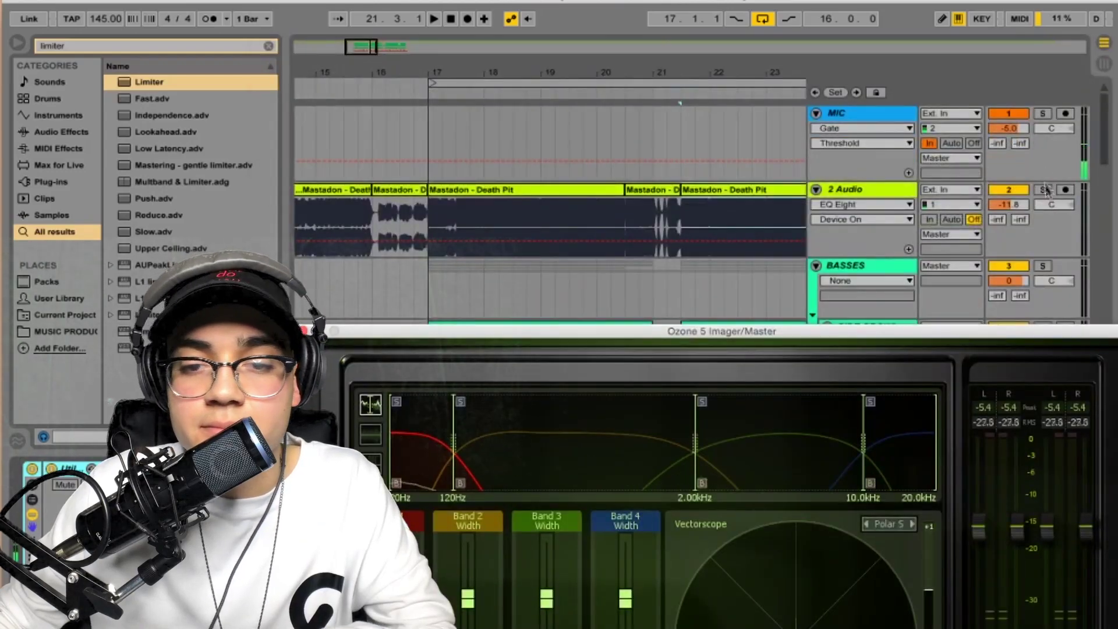
{"action": "left_click", "coordinate": [1047, 190]}
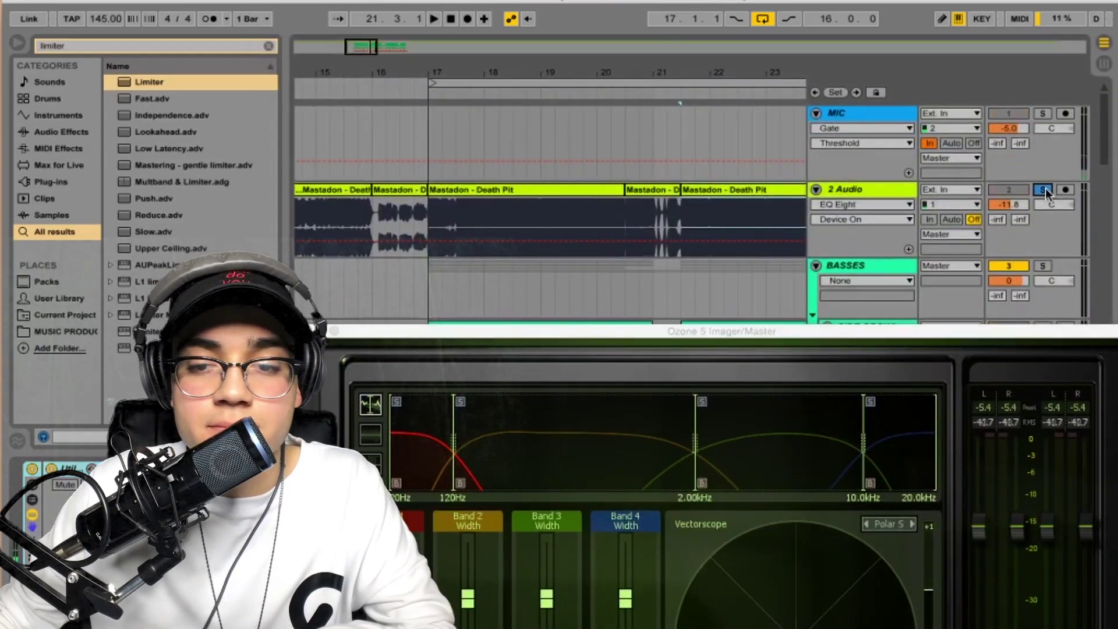
{"action": "left_click", "coordinate": [421, 170]}
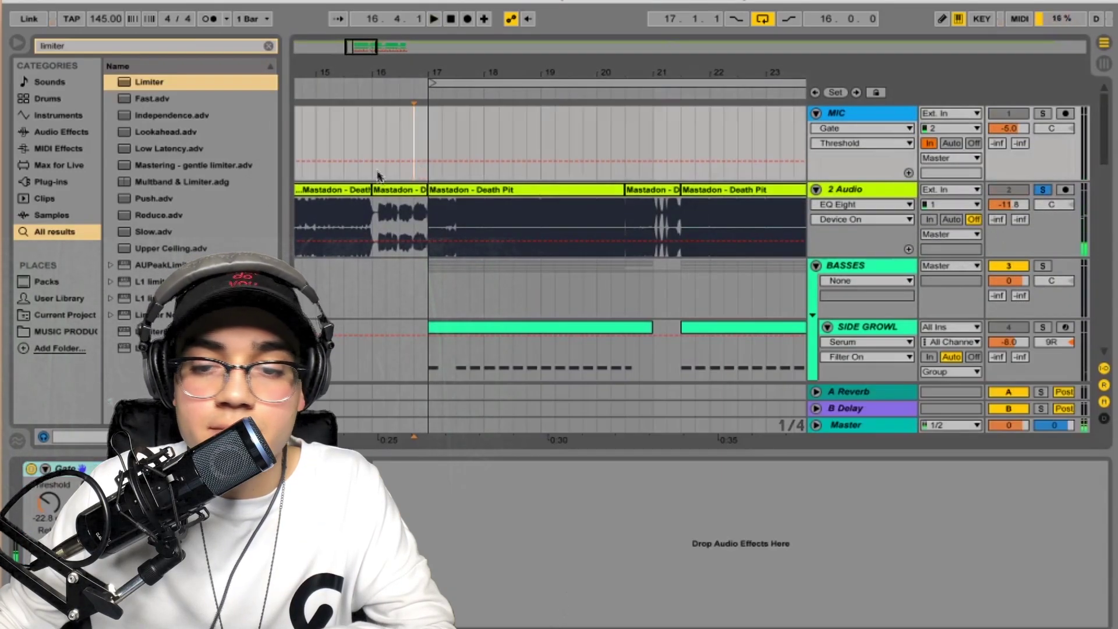
{"action": "left_click", "coordinate": [869, 428]}
{"action": "key", "text": "space"}
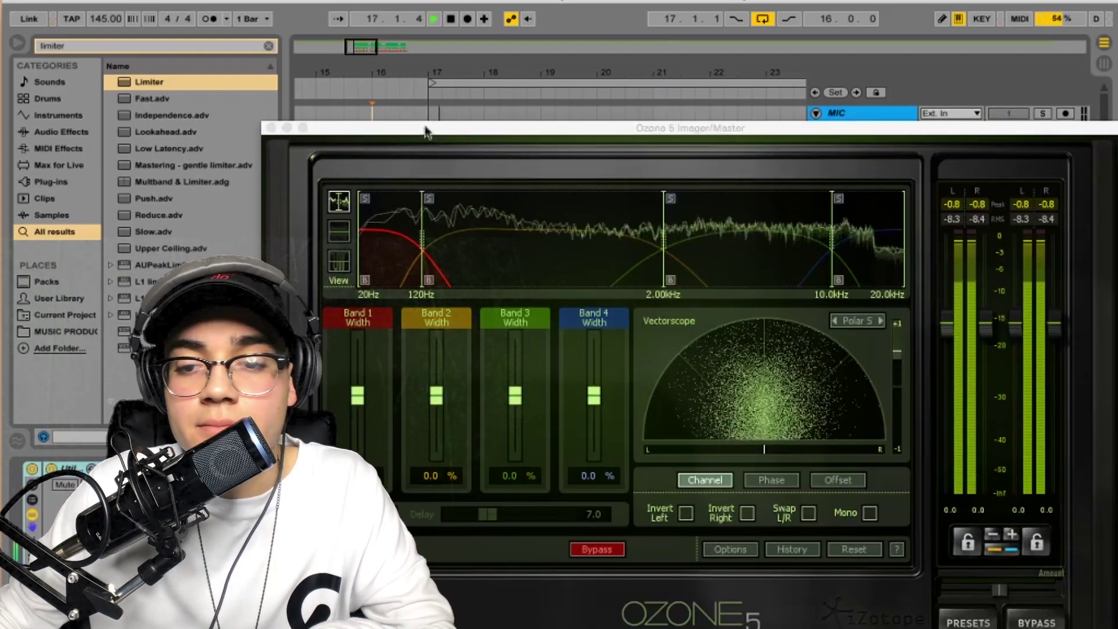
{"action": "left_click", "coordinate": [271, 127]}
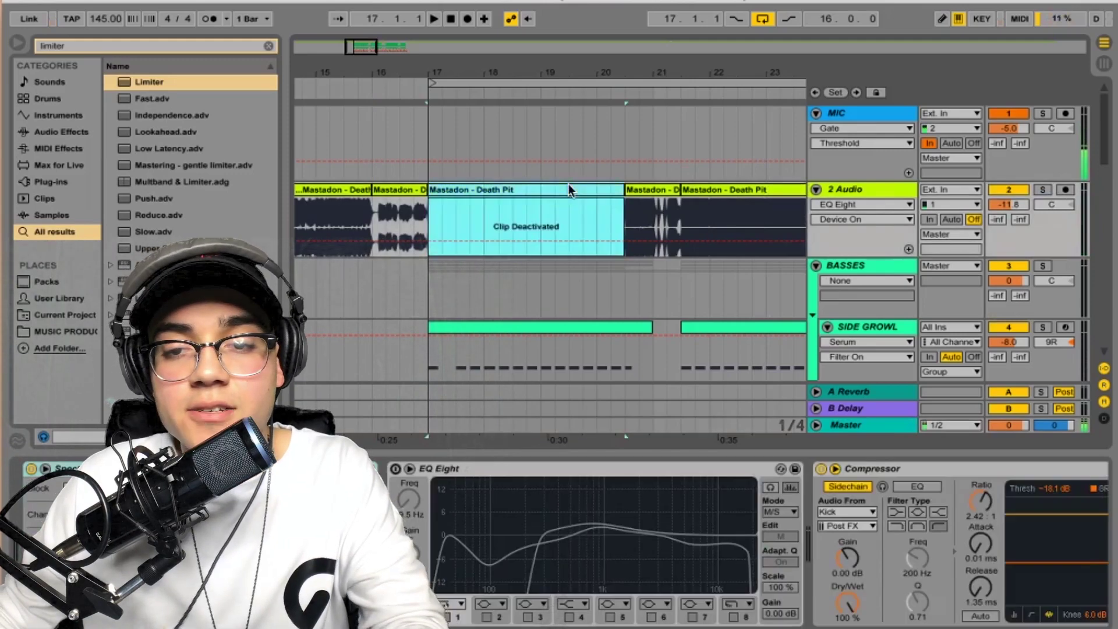
- Deactivate the Mastadon - Death Pit clip after bar 21, turn the 2 Audio track's EQ Eight back on and hide the chain
{"action": "left_click", "coordinate": [742, 194]}
{"action": "key", "text": "0"}
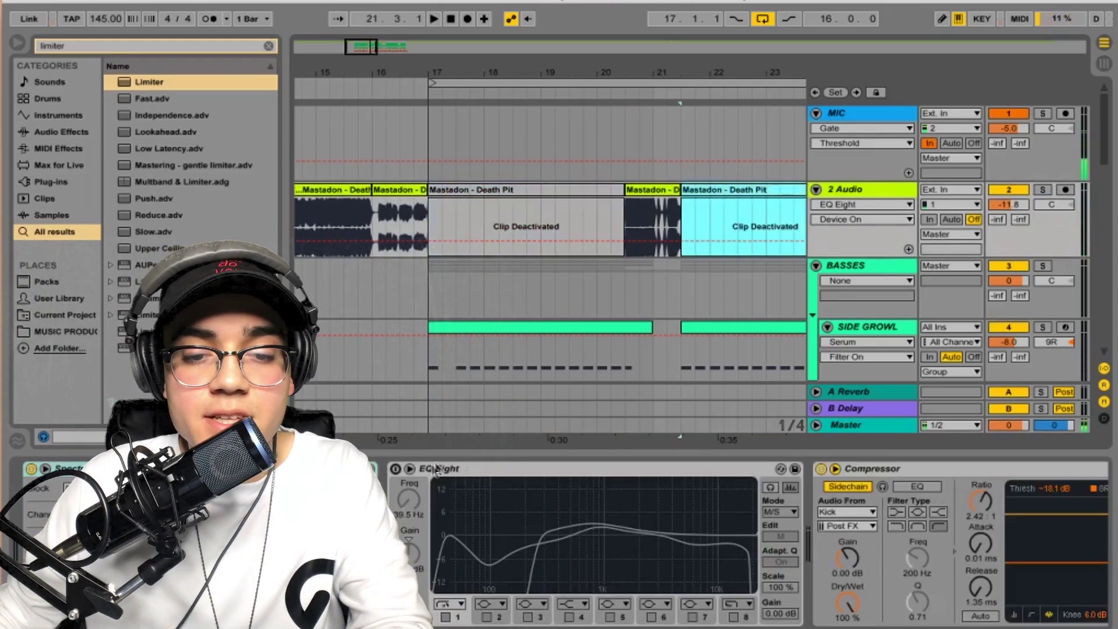
{"action": "left_click", "coordinate": [395, 469]}
{"action": "left_click_drag", "start_coordinate": [438, 451], "coordinate": [438, 623]}
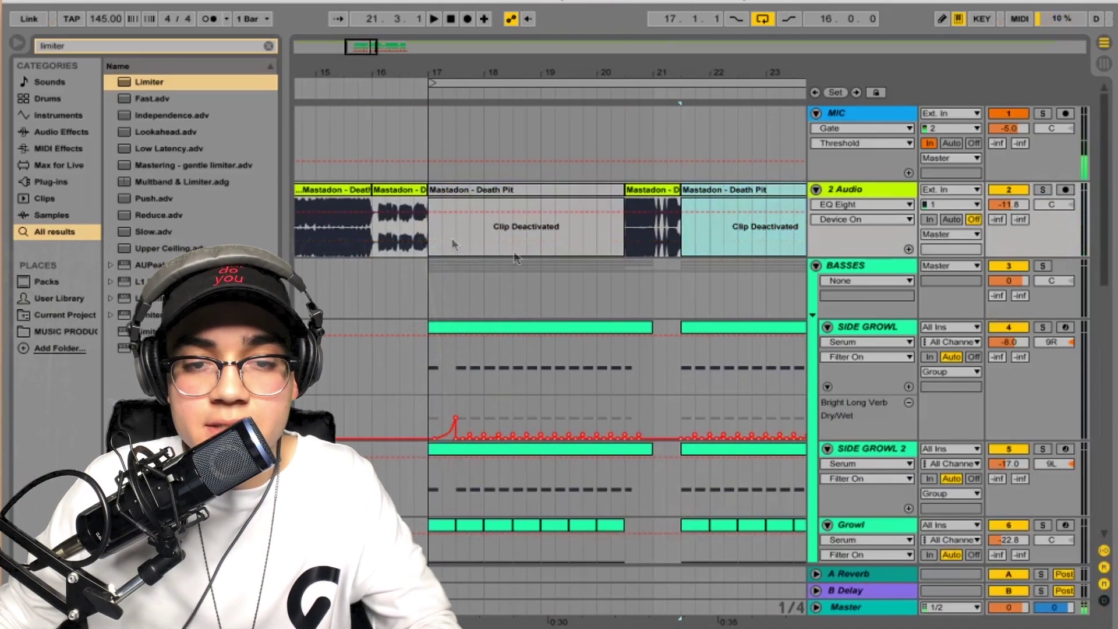
- Play the remade drop from bar 16 and compare its stereo image in the Master's Ozone 5 Imager with the original
{"action": "left_click", "coordinate": [376, 231]}
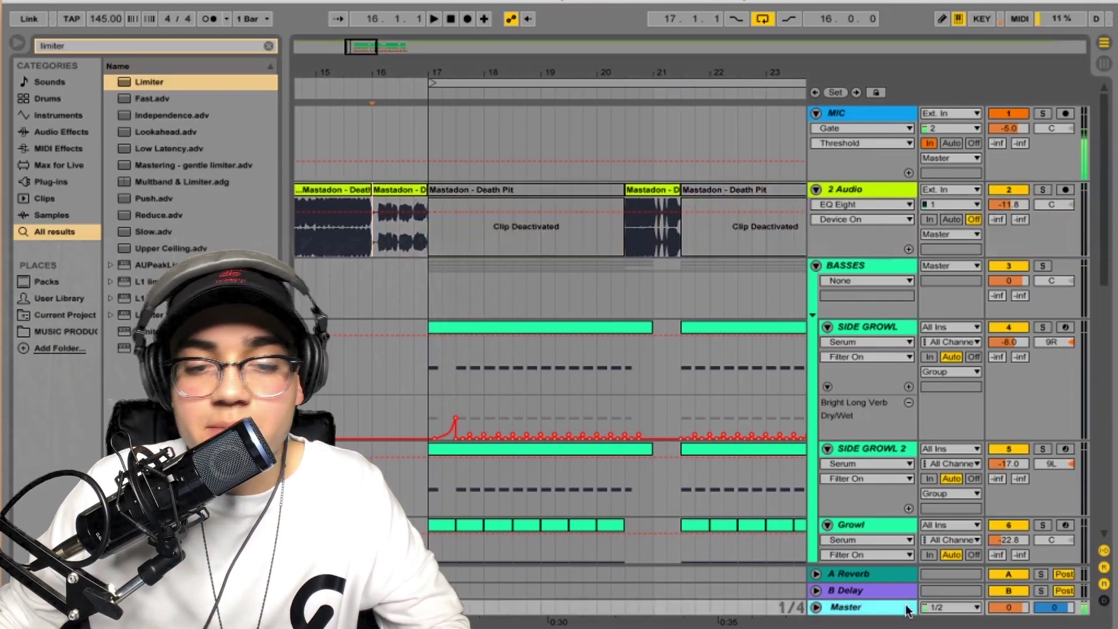
{"action": "double_click", "coordinate": [902, 603]}
{"action": "left_click", "coordinate": [448, 469]}
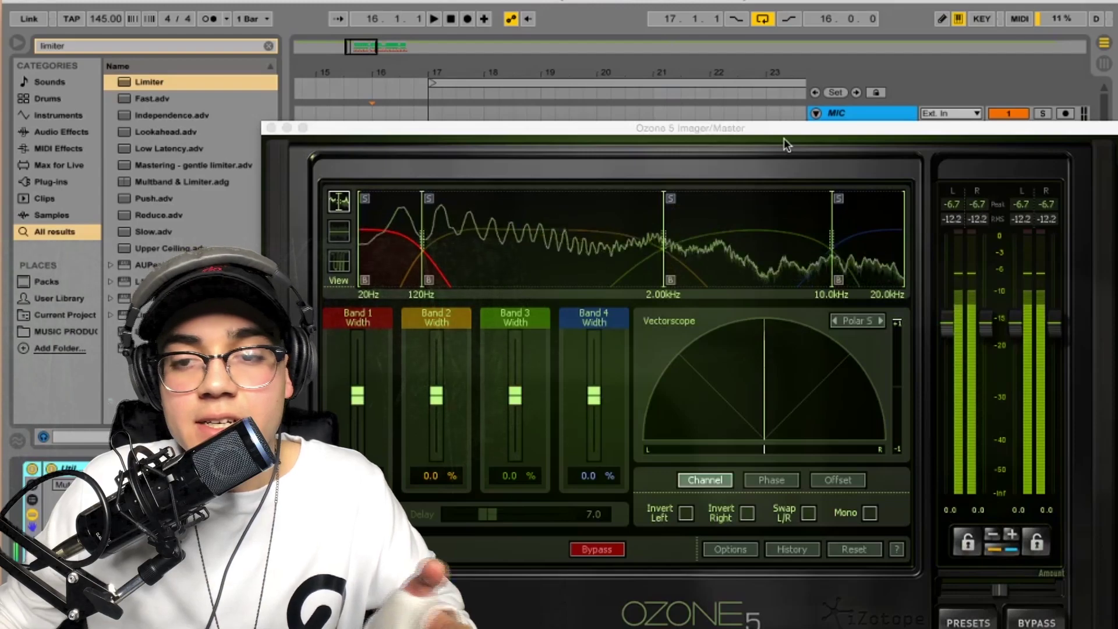
{"action": "key", "text": "space"}
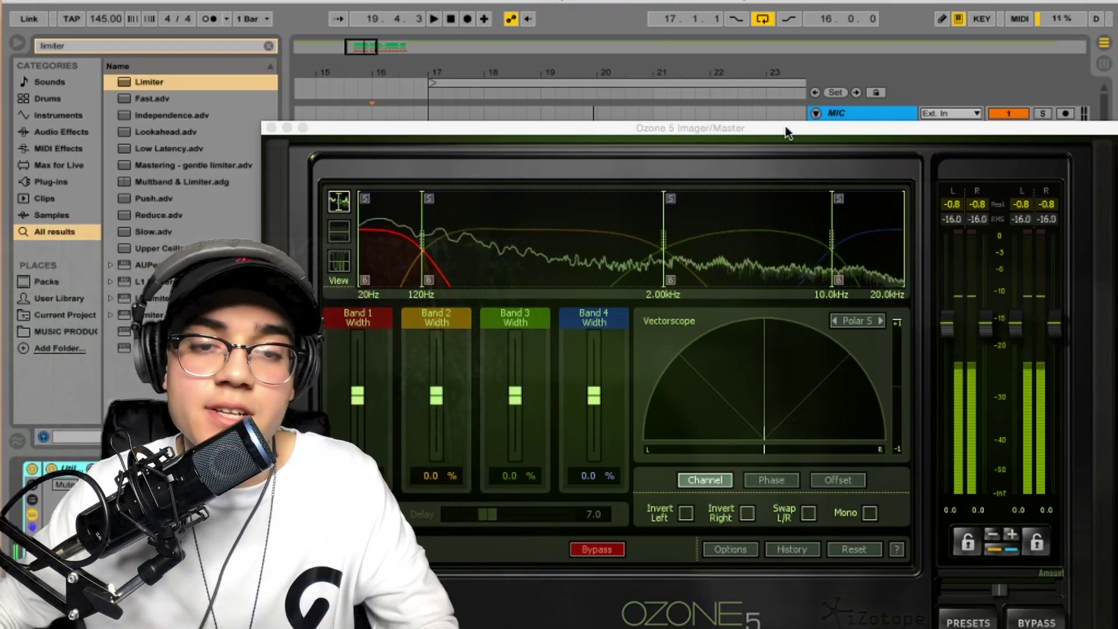
{"action": "key", "text": "space"}
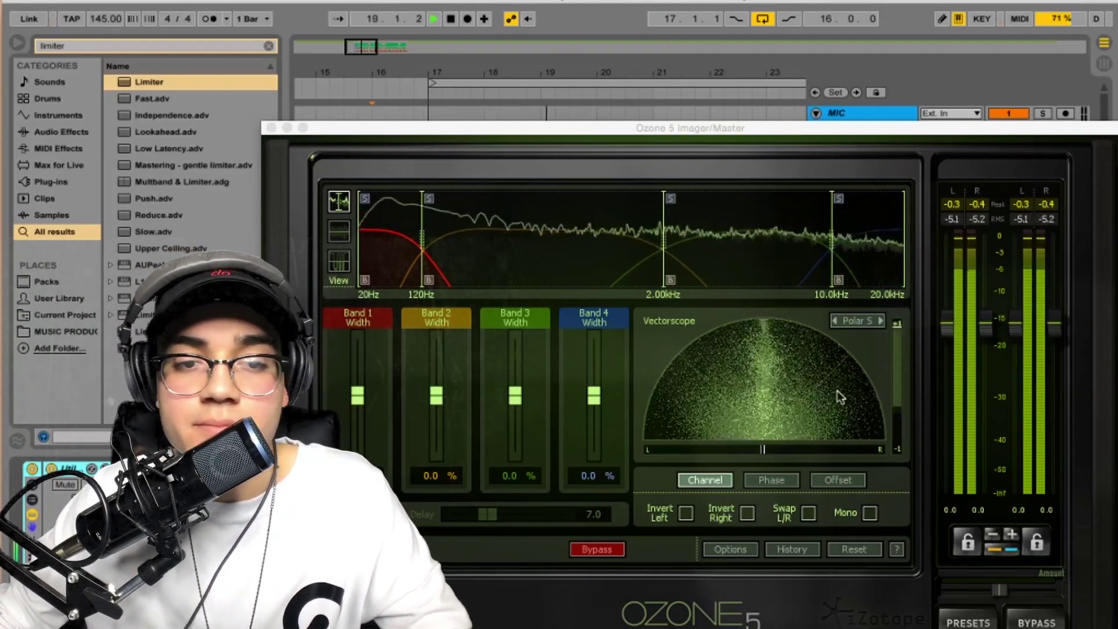
{"action": "key", "text": "super+alt+p"}
{"action": "key", "text": "space"}
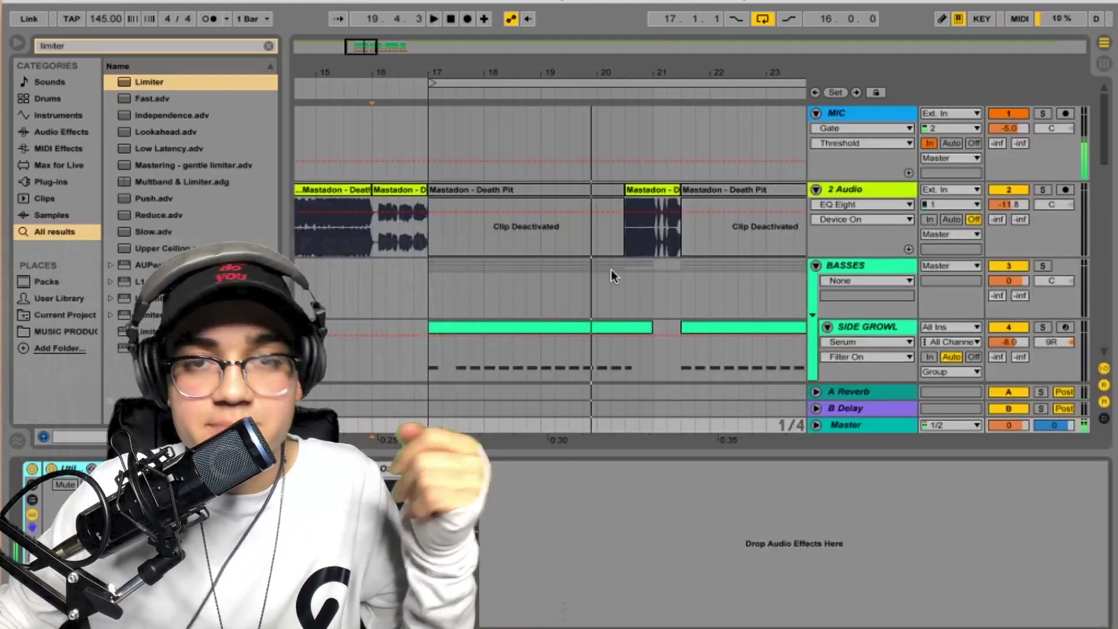